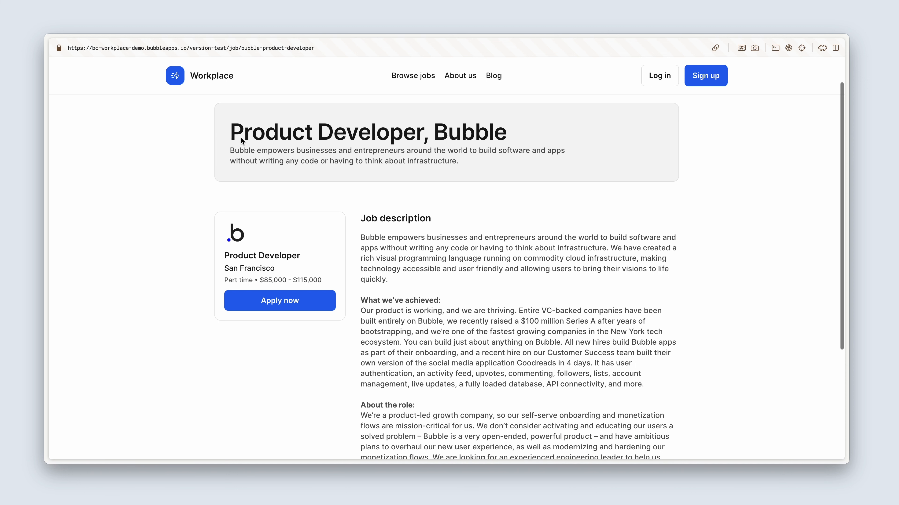
Step: Examine the finished job page, from its title banner and company card to the job description sections
scroll(241, 137, down, 3)
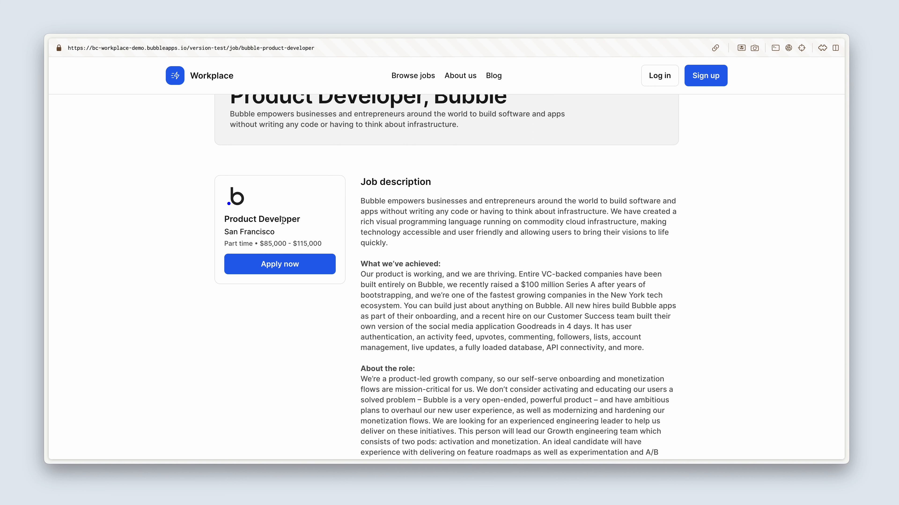
scroll(361, 229, down, 6)
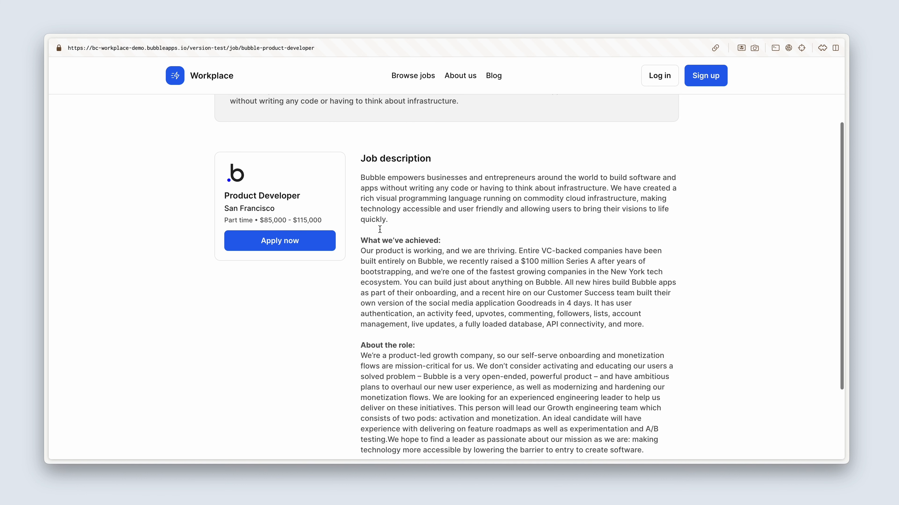
scroll(380, 232, up, 8)
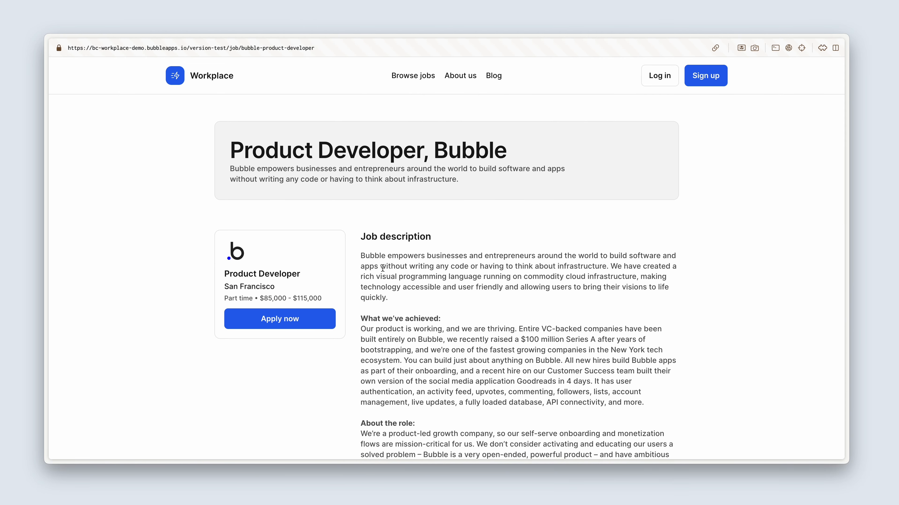
scroll(382, 268, up, 1)
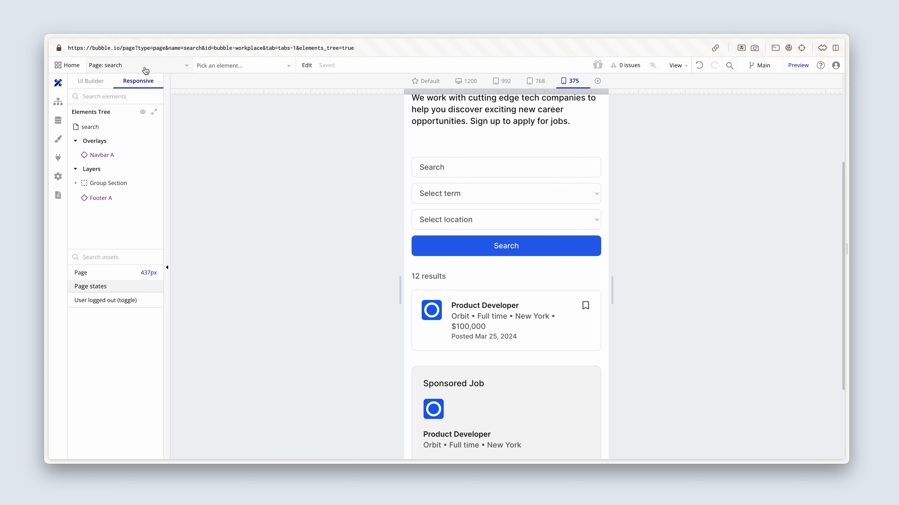
Step: Create a new page named job without cloning an existing page
click(145, 69)
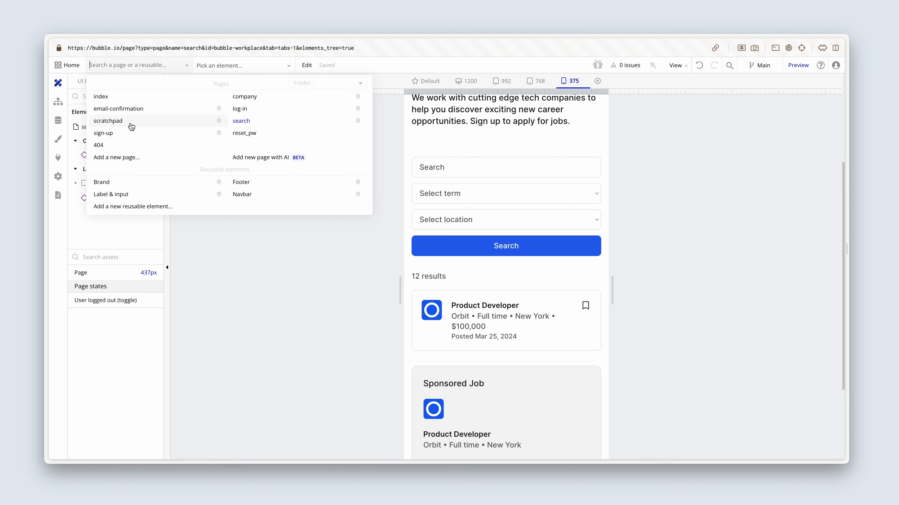
click(138, 158)
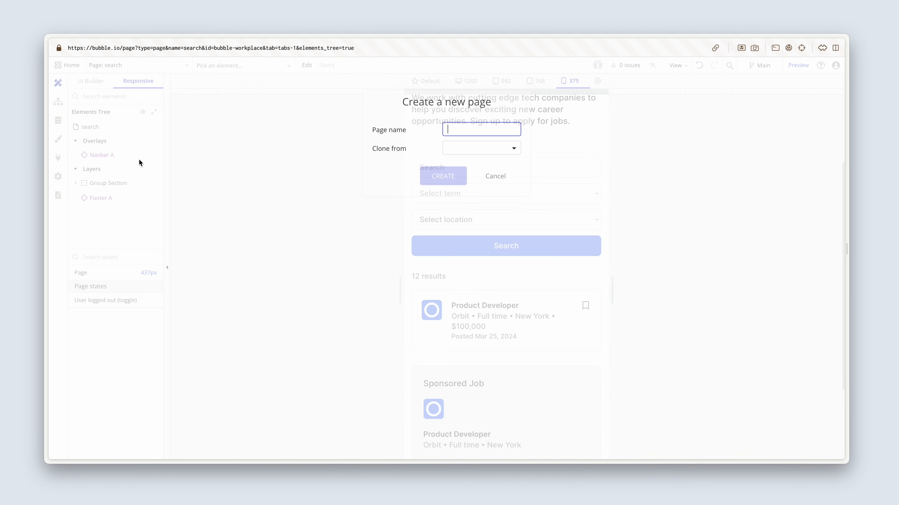
text(job)
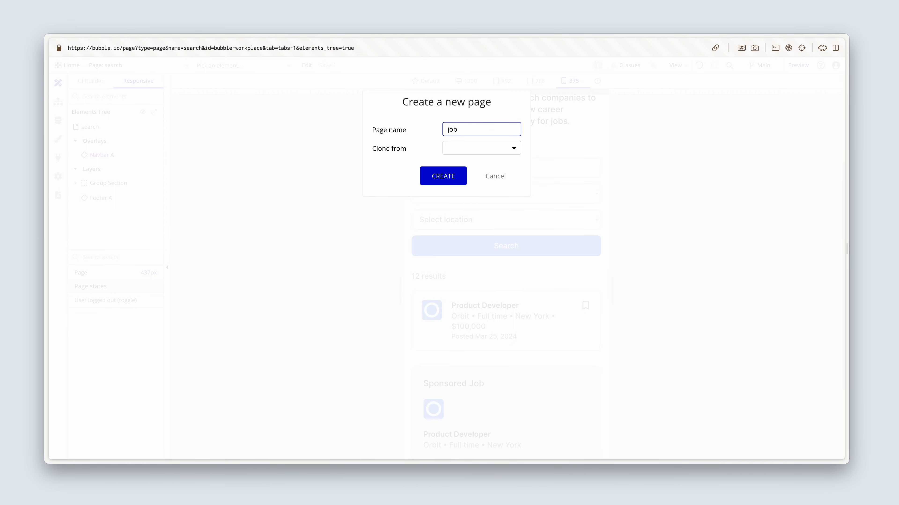
click(448, 178)
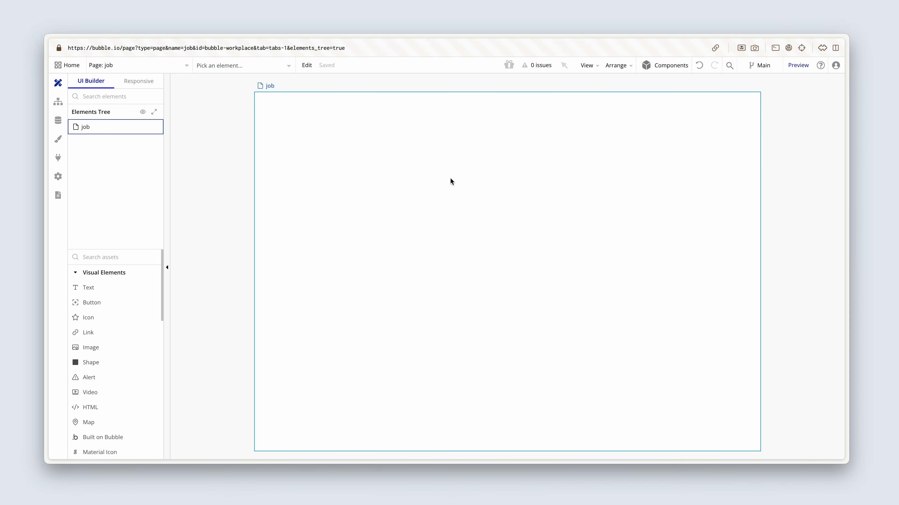
Step: Open the job page's appearance properties and set its type of content to Job
double_click(450, 179)
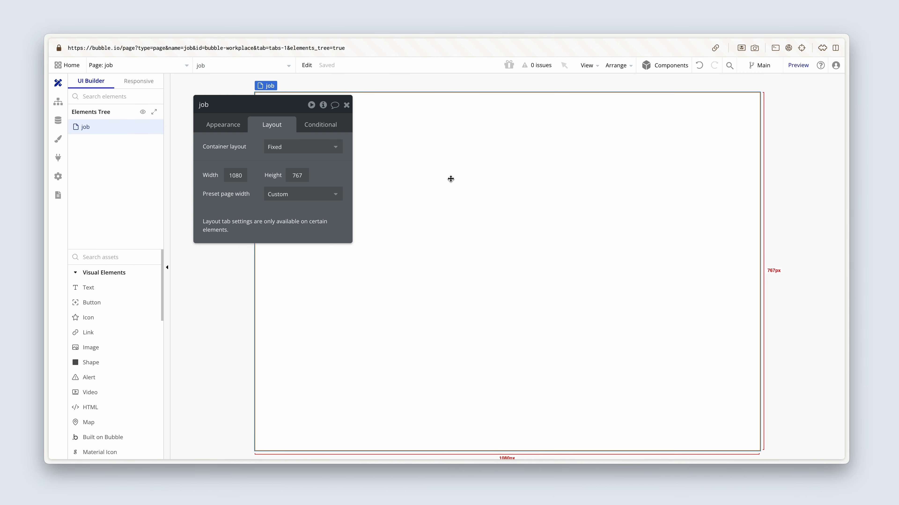
click(226, 125)
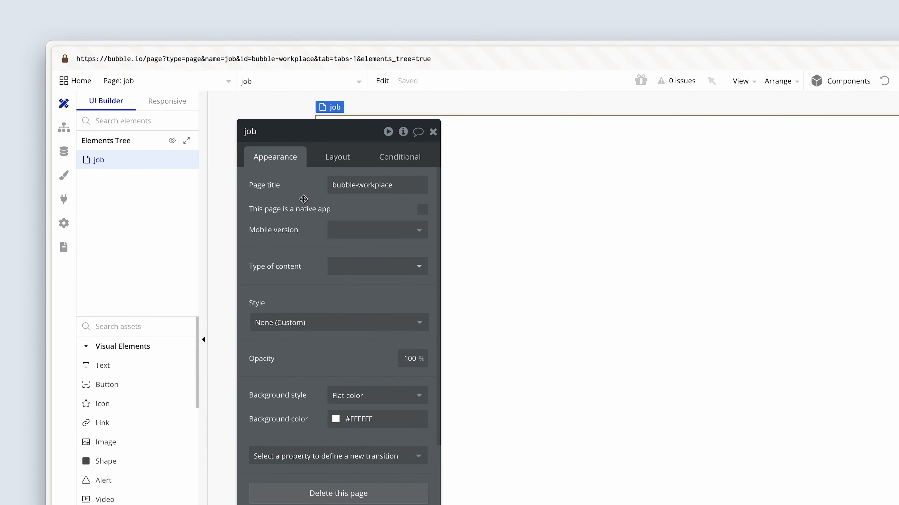
click(275, 144)
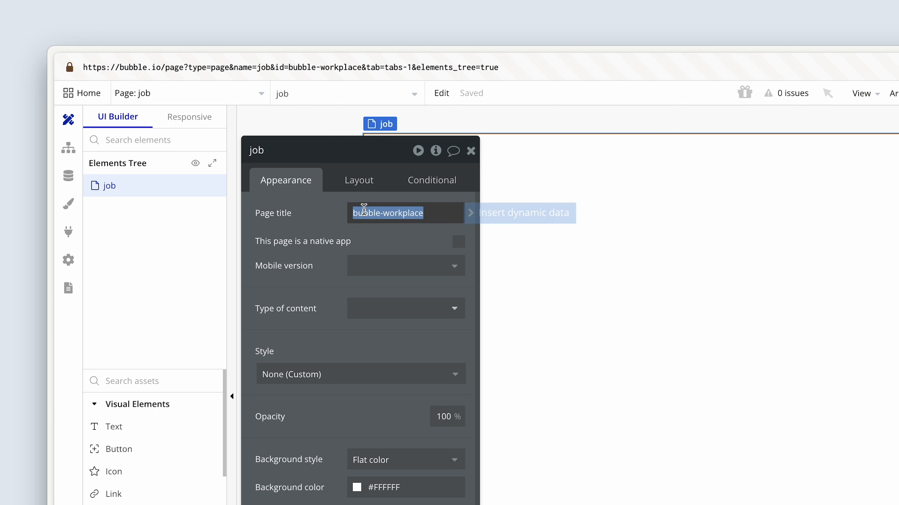
click(313, 223)
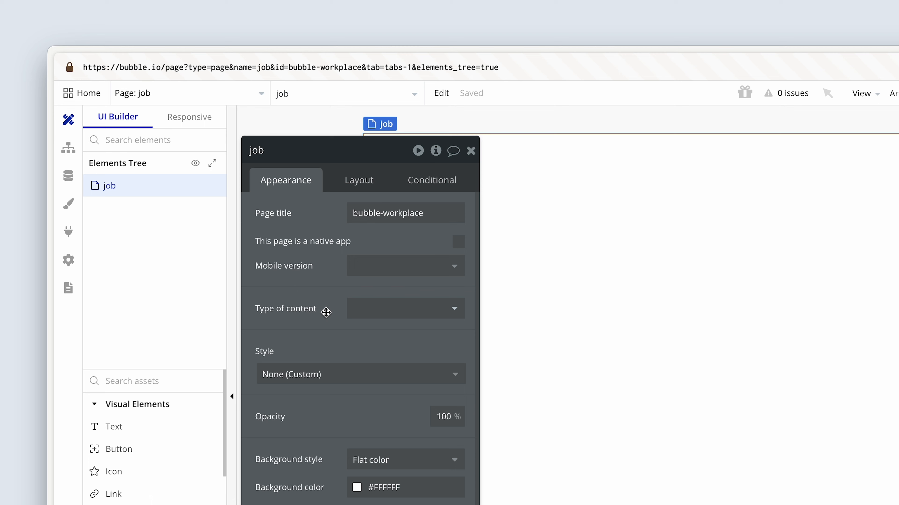
click(390, 308)
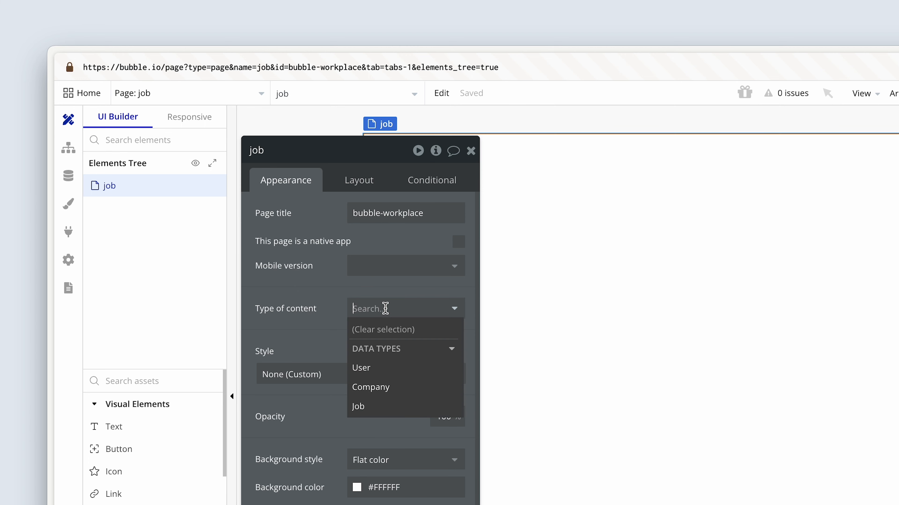
click(390, 406)
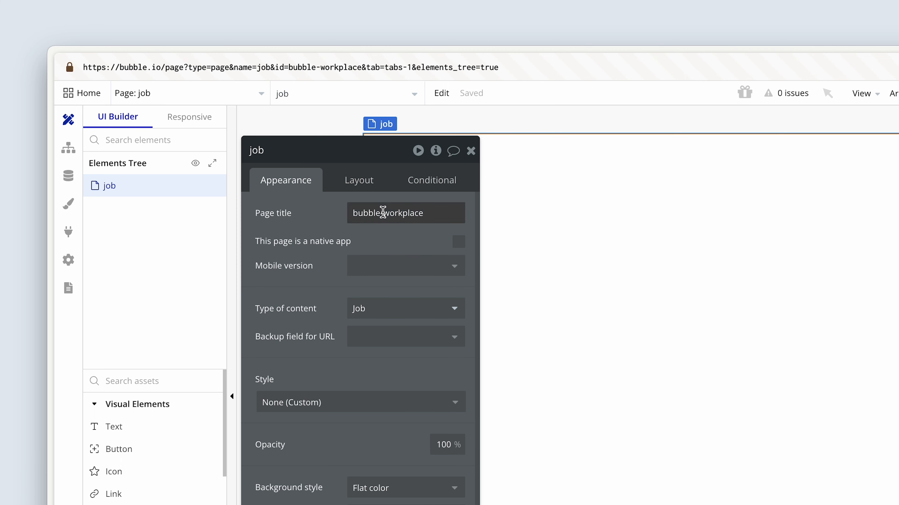
Step: Replace the page title with the dynamic expression Current page's Job's Title followed by the text "| Workplace"
click(393, 209)
click(486, 215)
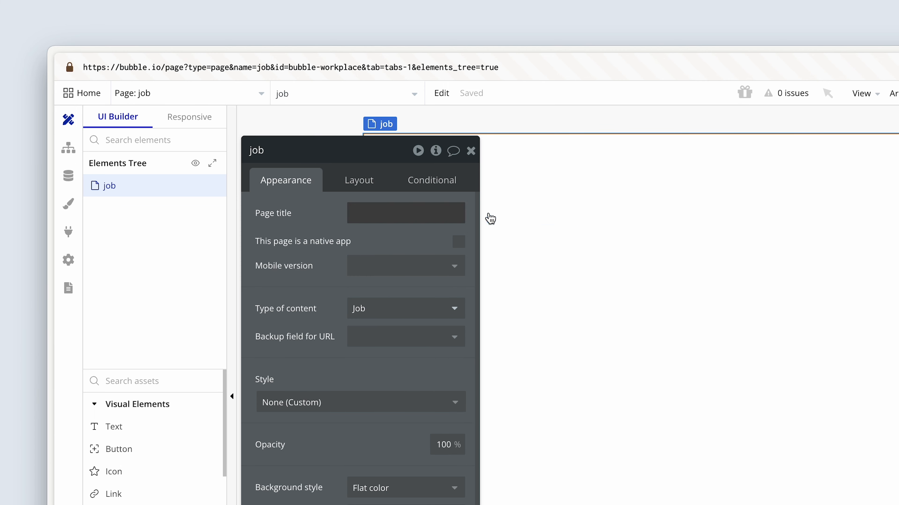
click(460, 292)
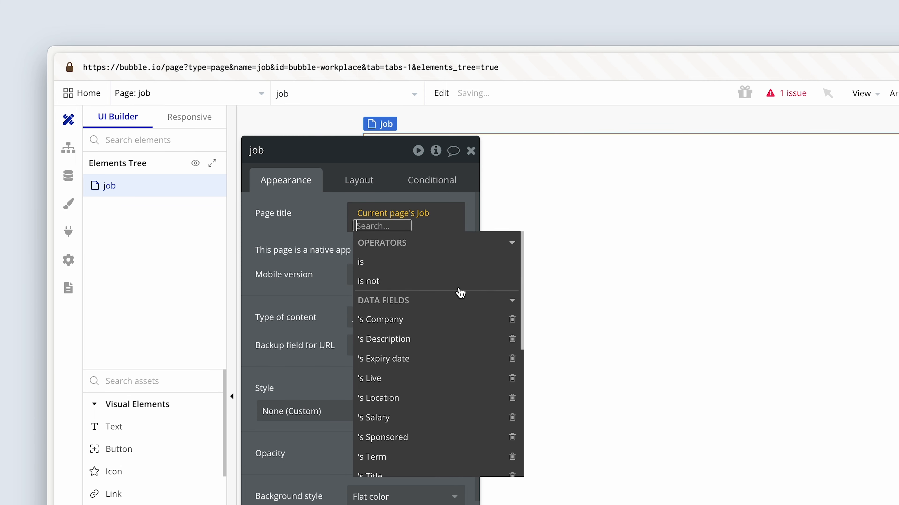
click(424, 431)
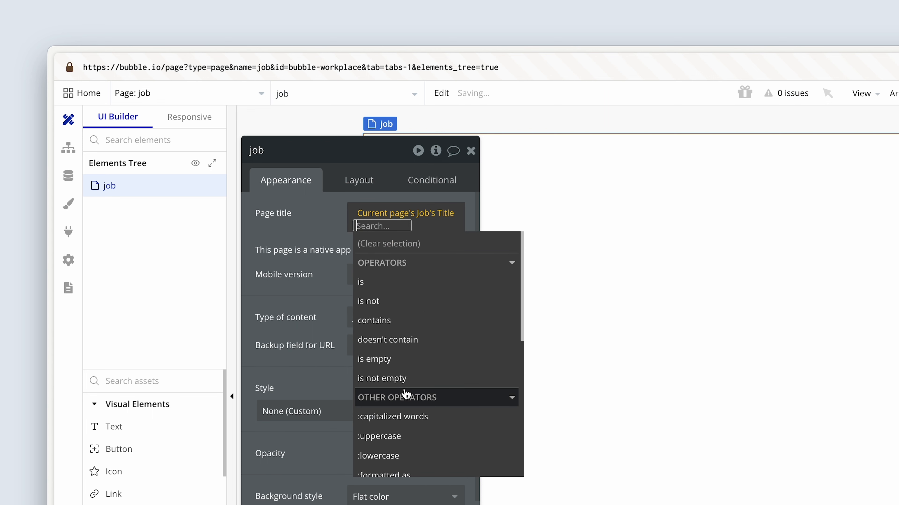
click(435, 224)
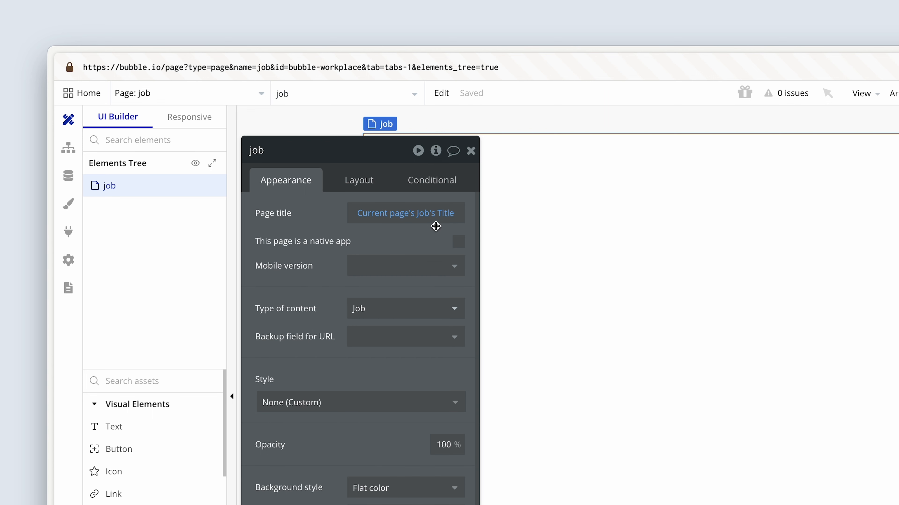
click(456, 212)
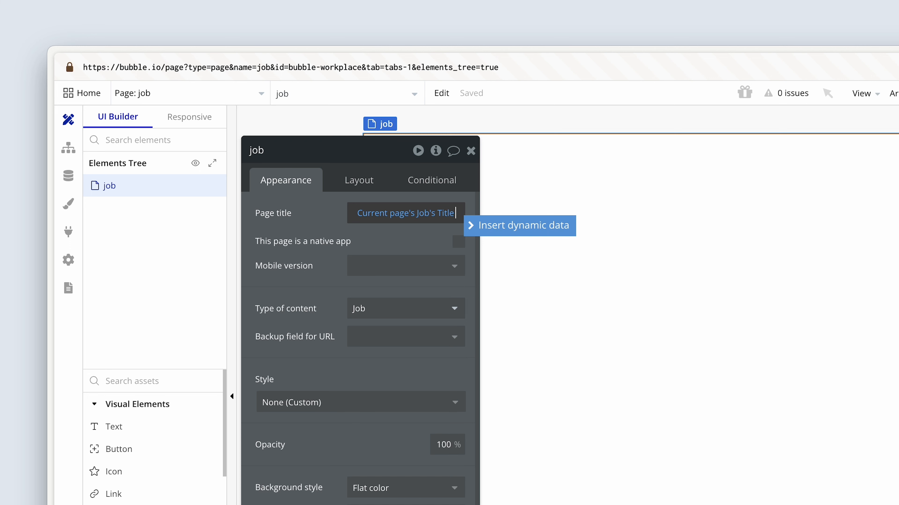
text(|)
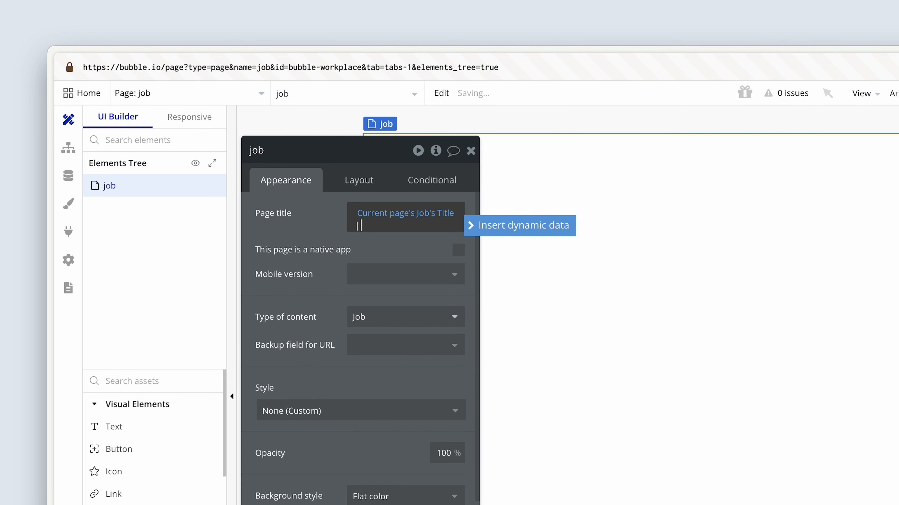
text( Workplace)
click(350, 247)
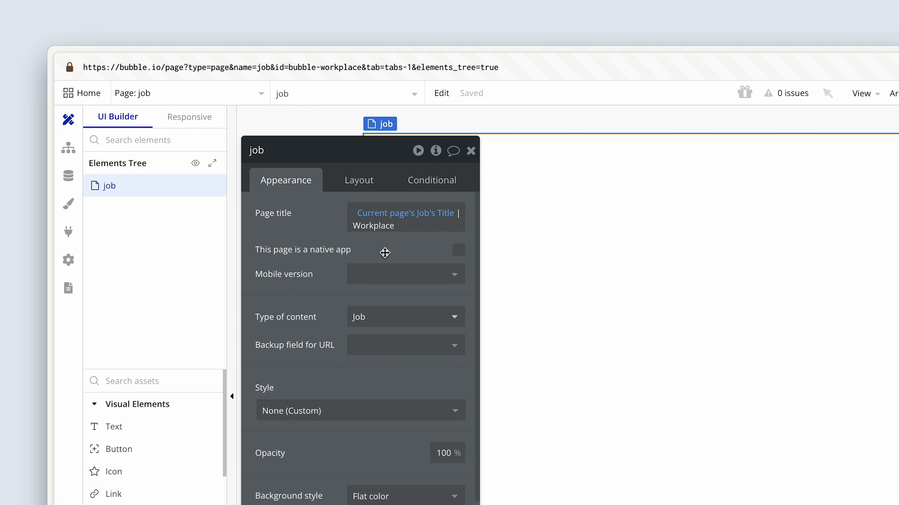
Step: Set the page's container layout to Column and its default builder width to 1400, and close the page properties
click(360, 182)
click(384, 220)
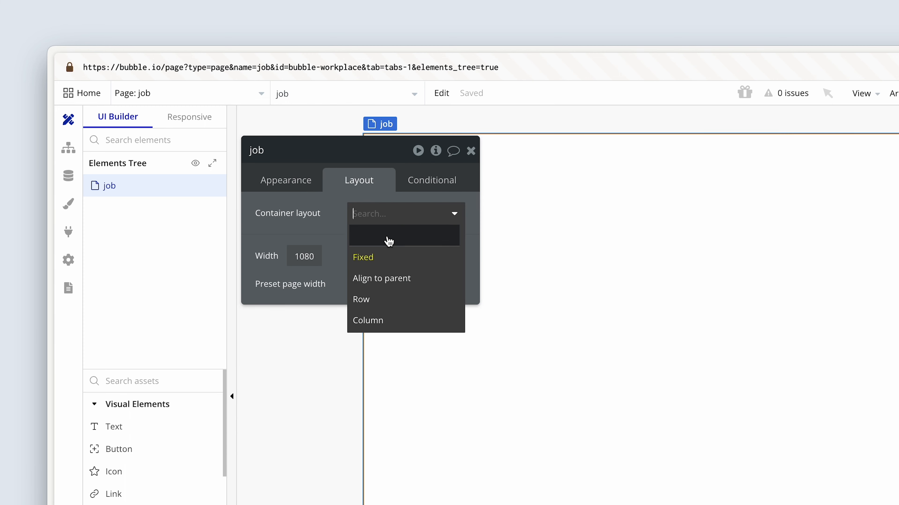
click(399, 318)
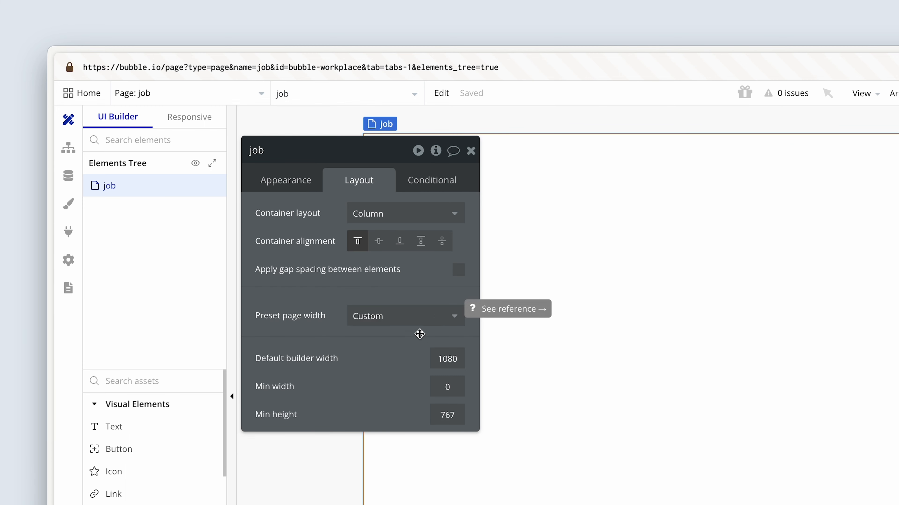
drag(438, 359, 470, 360)
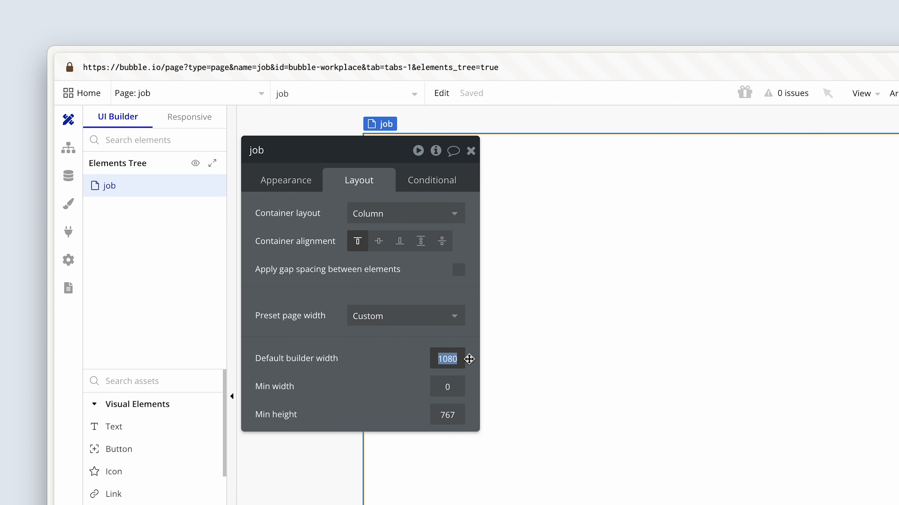
text(1400)
click(387, 381)
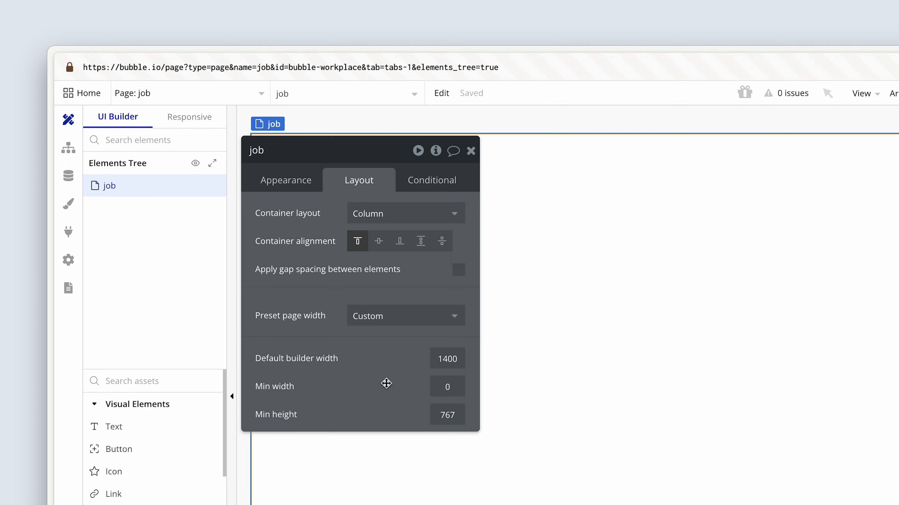
click(470, 151)
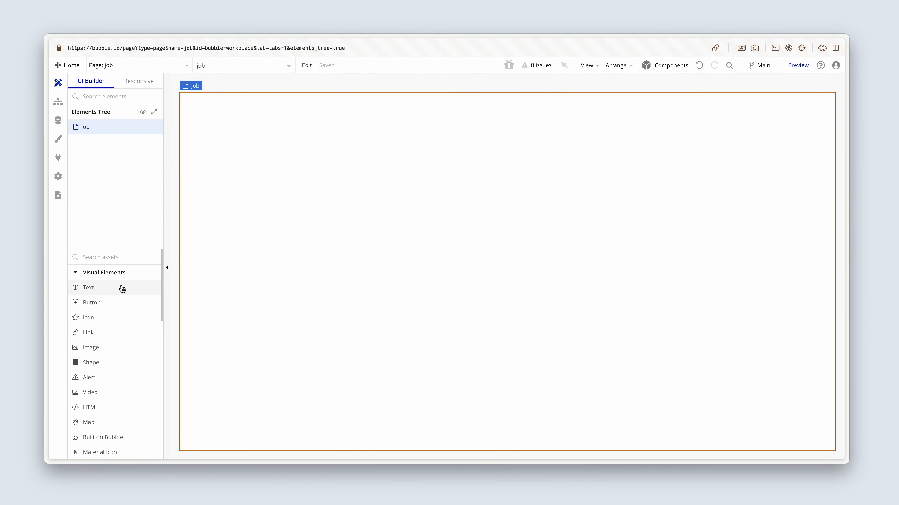
Step: Place the reusable Navbar element at the head of the job page and close its properties
mouse_move(122, 289)
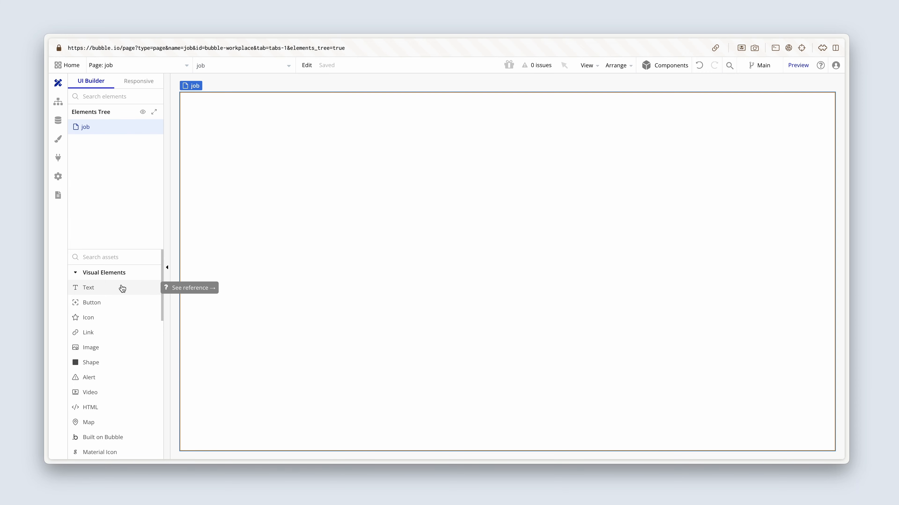
scroll(122, 289, down, 10)
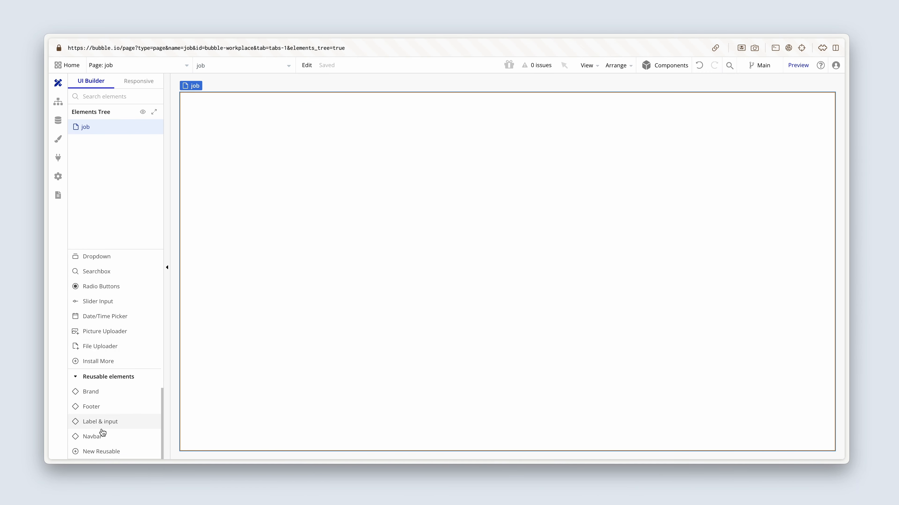
click(108, 436)
click(238, 184)
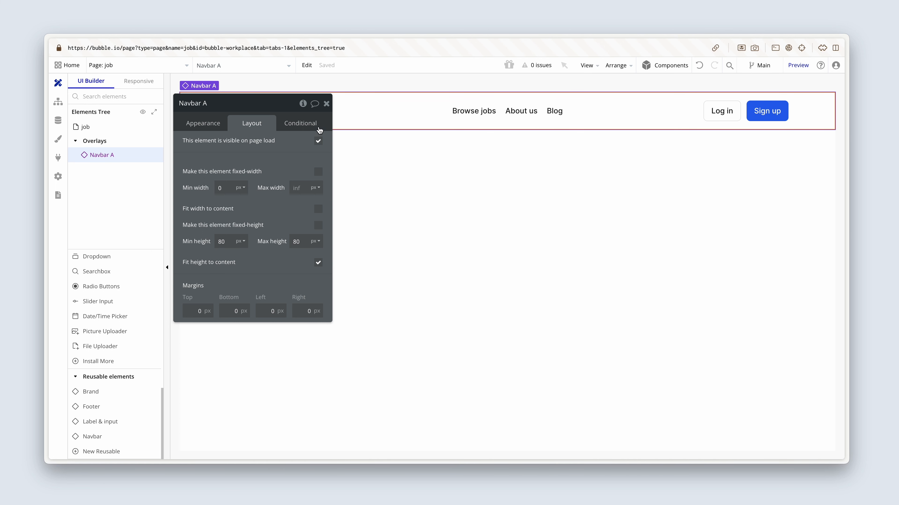
click(326, 106)
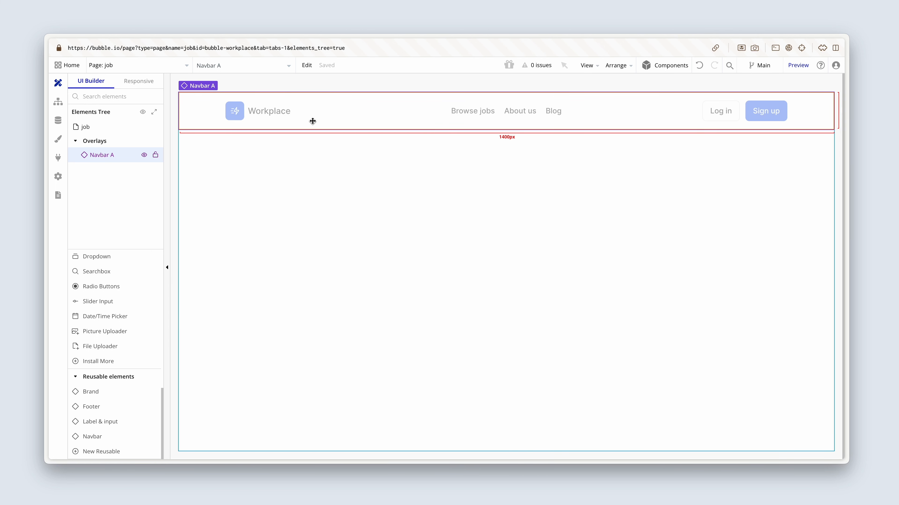
click(281, 177)
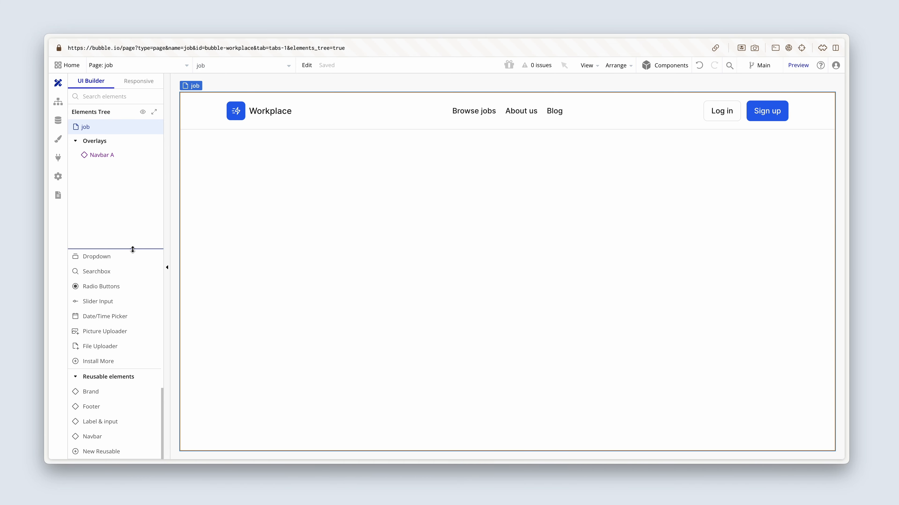
Step: Enlarge the element palette's area and add a Group container to the job page
drag(132, 247, 133, 174)
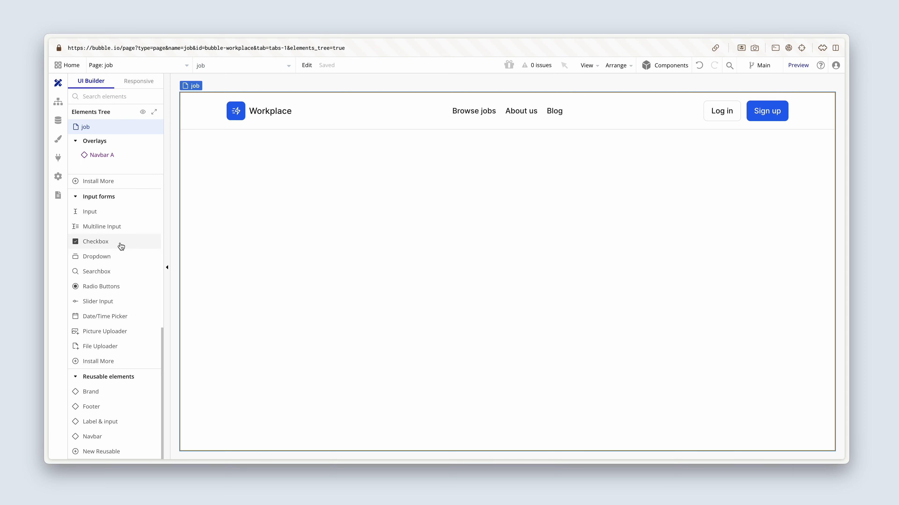
scroll(121, 247, up, 10)
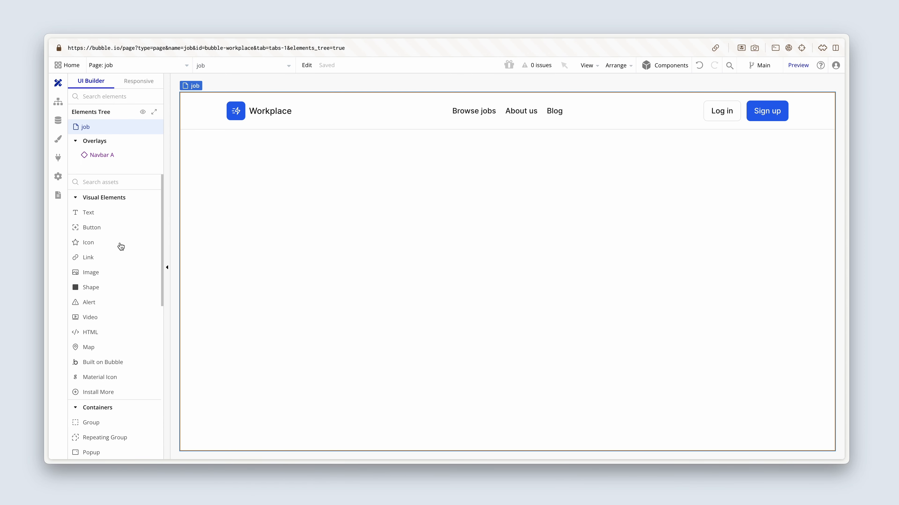
scroll(121, 247, down, 3)
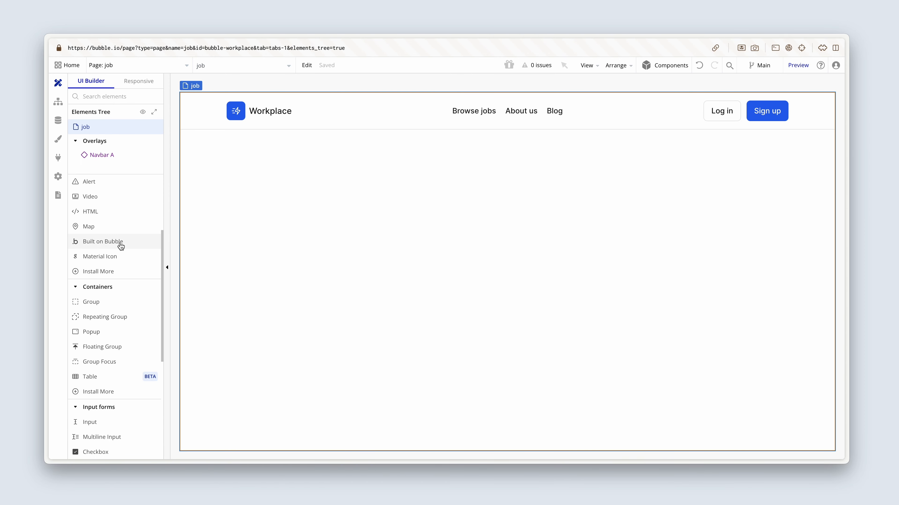
click(113, 301)
click(230, 244)
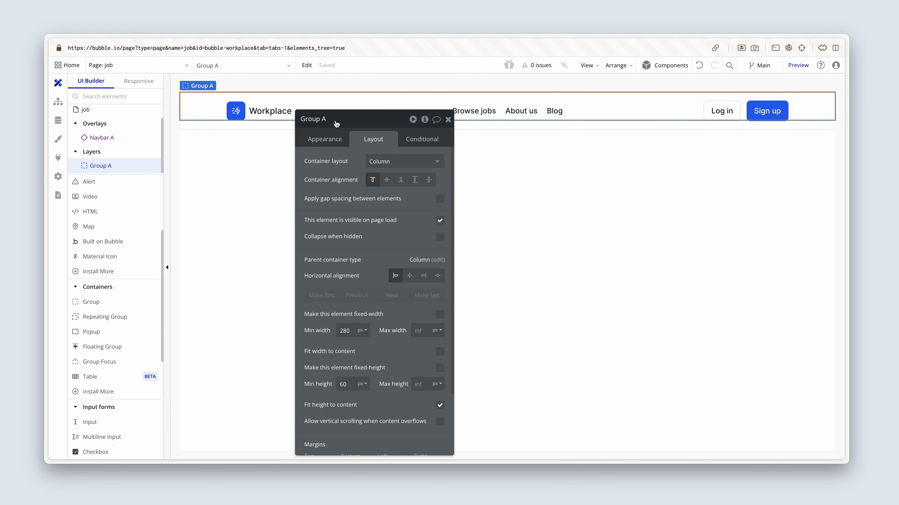
Step: Rename the new group on the job page to Group Section
click(336, 120)
key(BackSpace)
key(BackSpace)
text(Sectio)
Step: Set Group Section's minimum width and minimum height to 0 and turn off fitting its height to content
scroll(346, 238, down, 3)
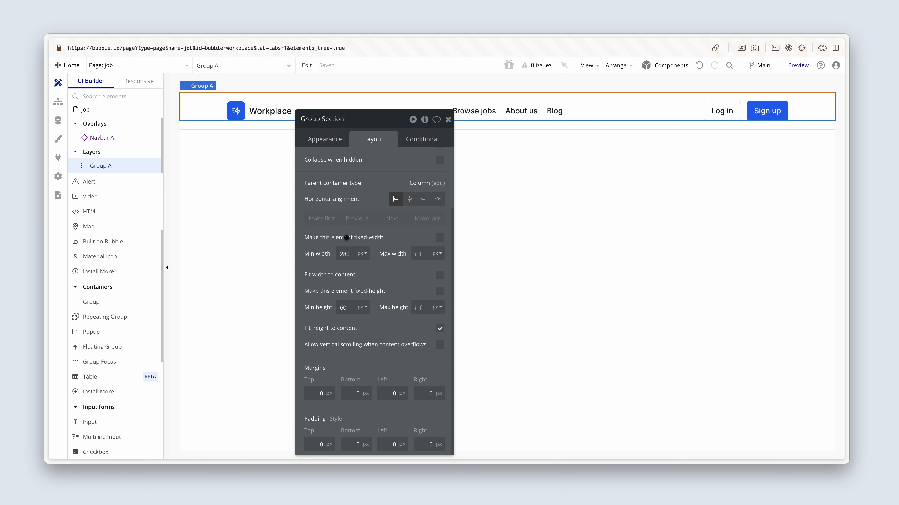
double_click(334, 255)
text(0)
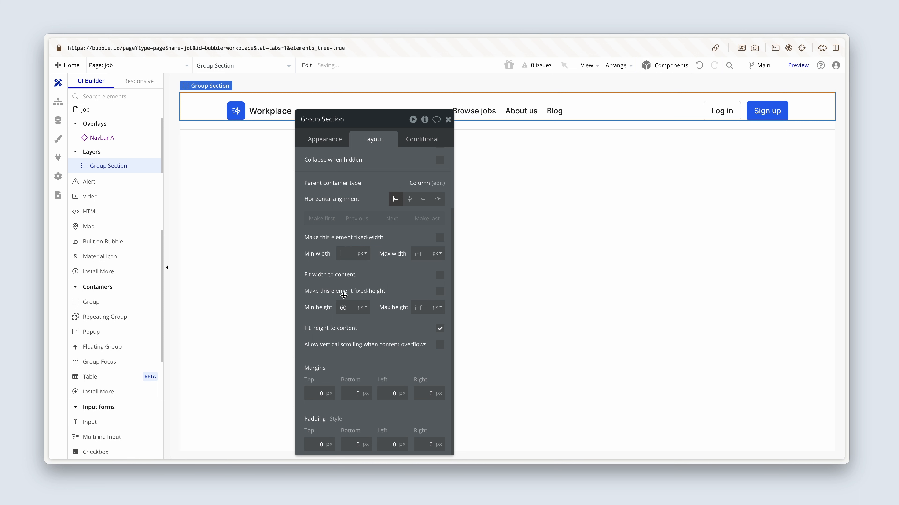
double_click(329, 307)
key(BackSpace)
click(440, 329)
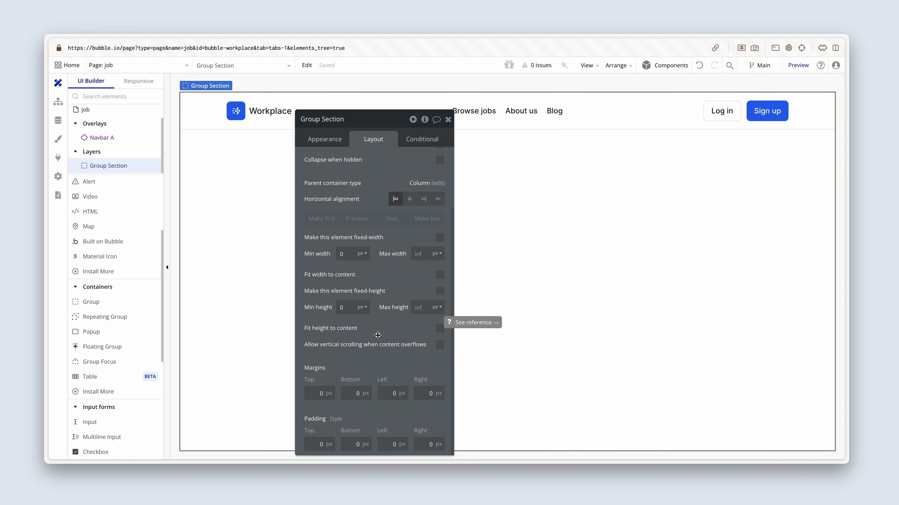
Step: Give Group Section a top margin of 80 px and apply the Section style
click(313, 390)
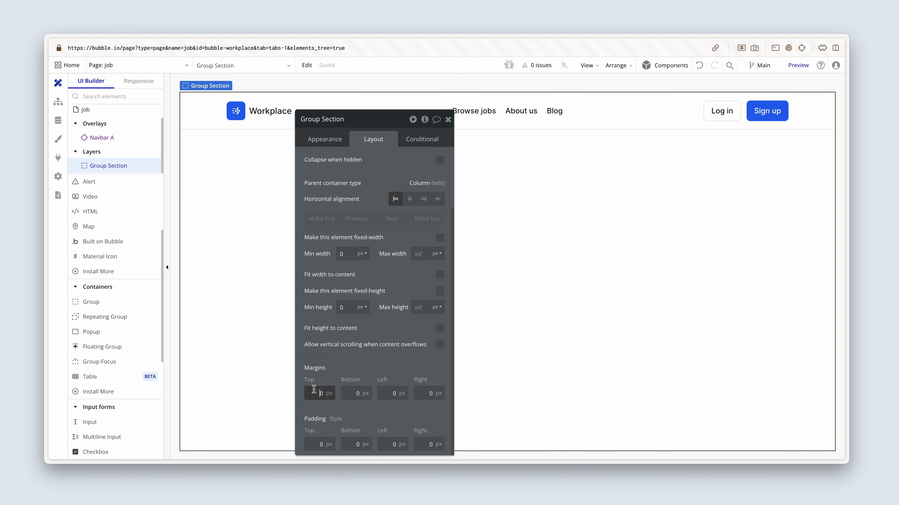
text(8)
click(363, 361)
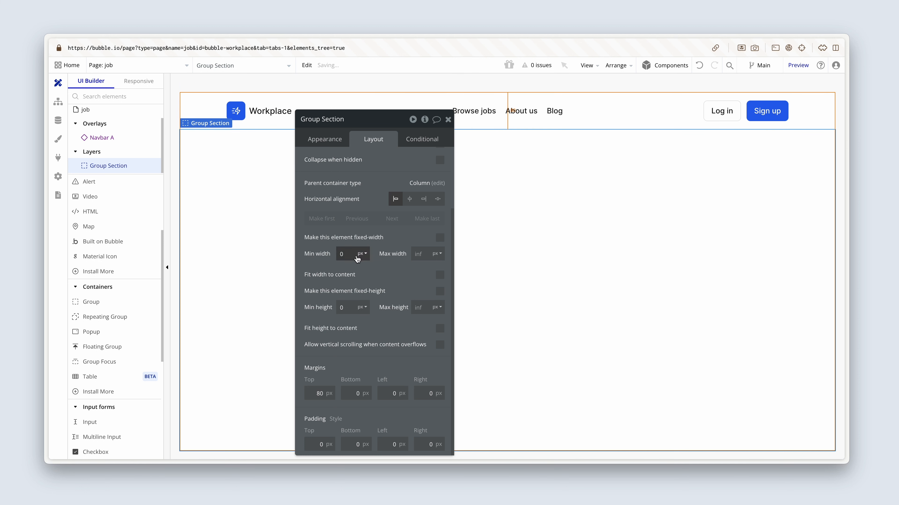
click(328, 141)
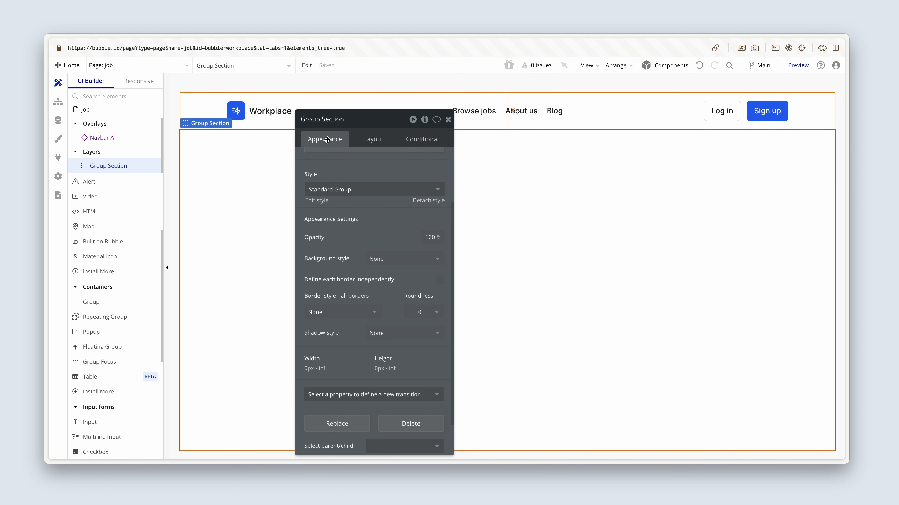
click(369, 189)
click(367, 260)
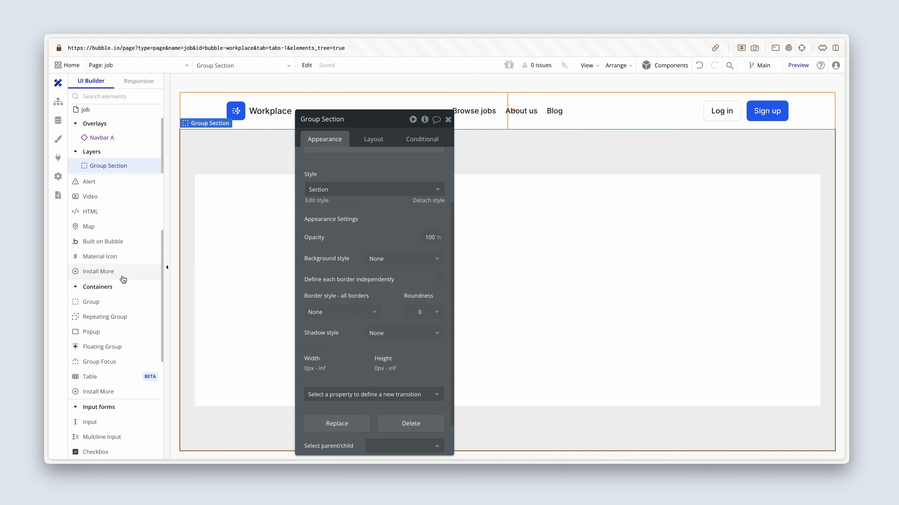
Step: Add a Group inside Group Section and rename it Group Container
click(106, 302)
click(237, 247)
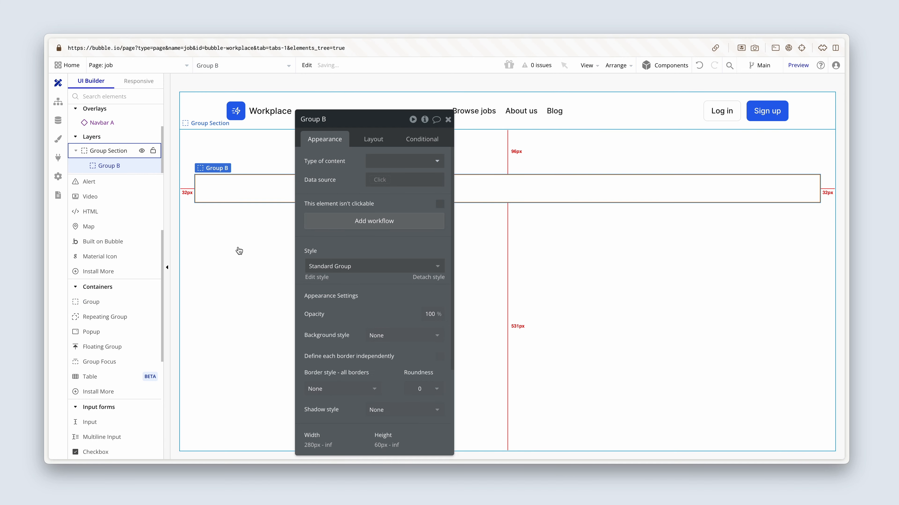
click(334, 119)
key(BackSpace)
text(Container)
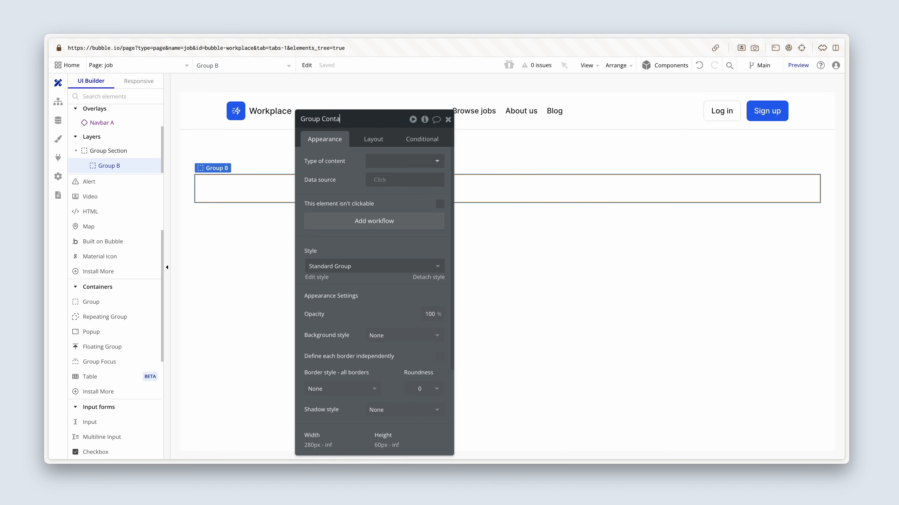
Step: Set Group Container's maximum width to 992 px and its minimum width to 0
click(378, 143)
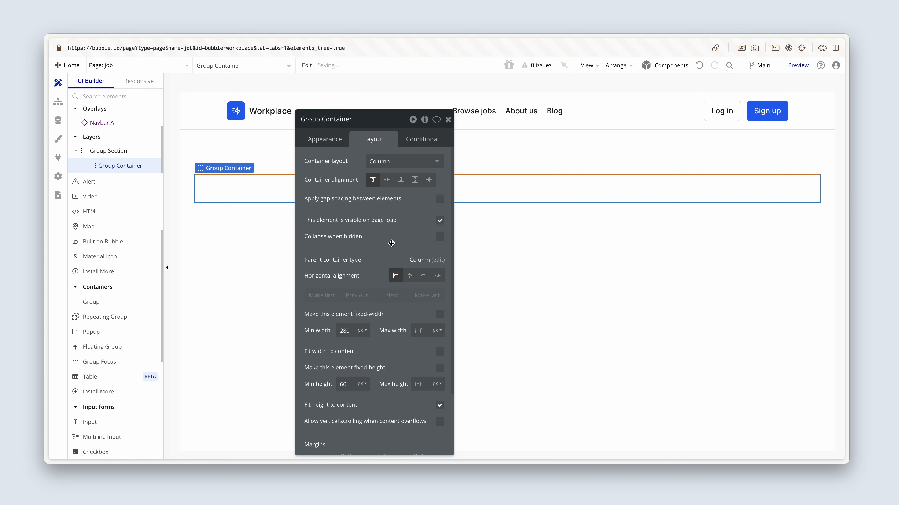
click(419, 330)
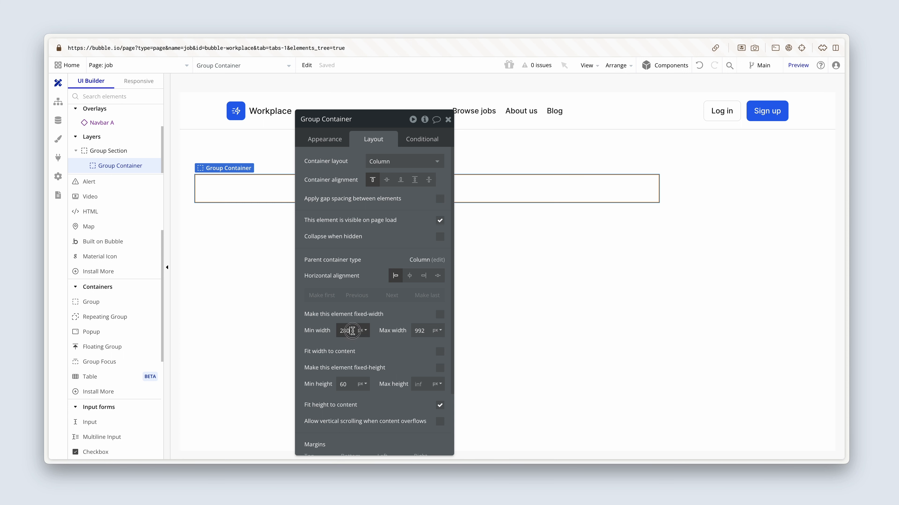
drag(354, 331, 336, 333)
key(BackSpace)
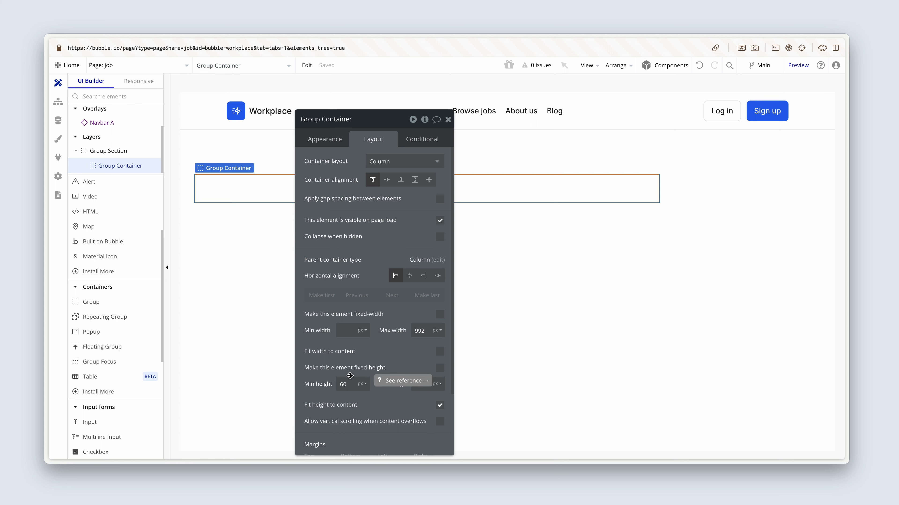
Step: Set Group Container's minimum height to 0 without fitting its height to content, and center it horizontally in its parent
click(341, 384)
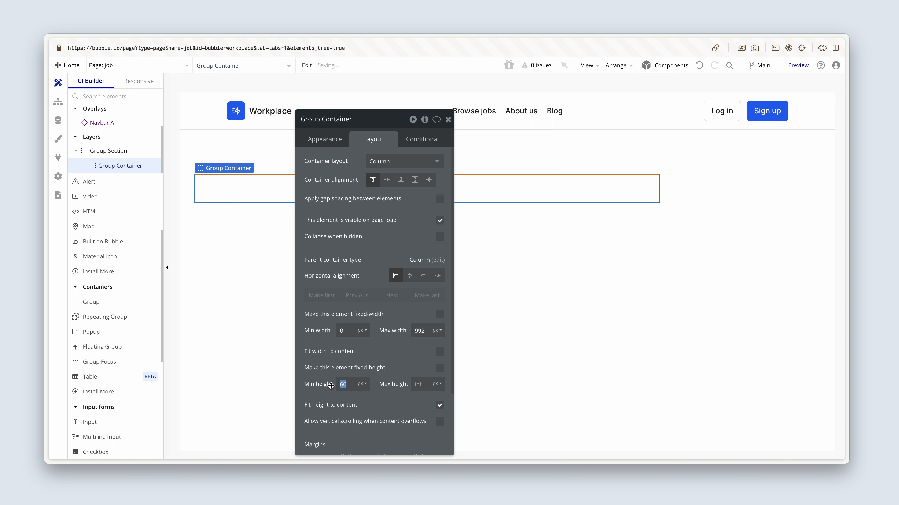
key(BackSpace)
click(439, 405)
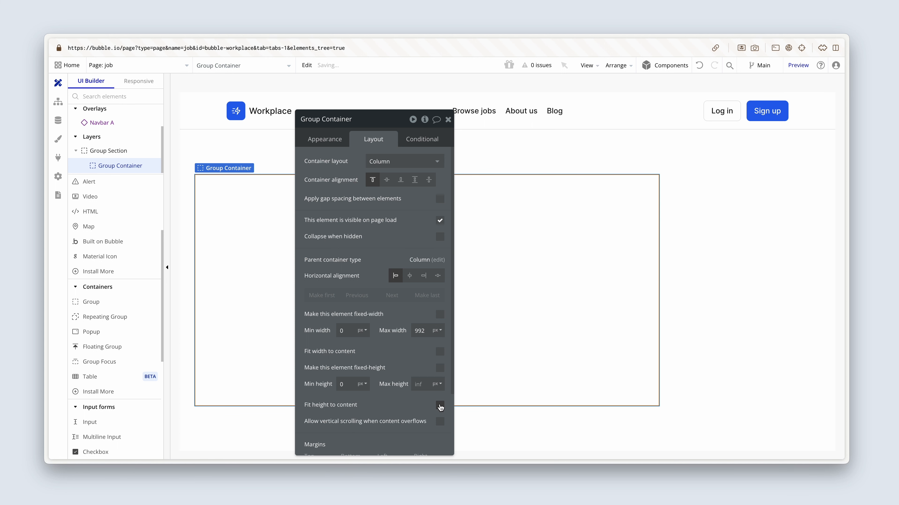
click(410, 279)
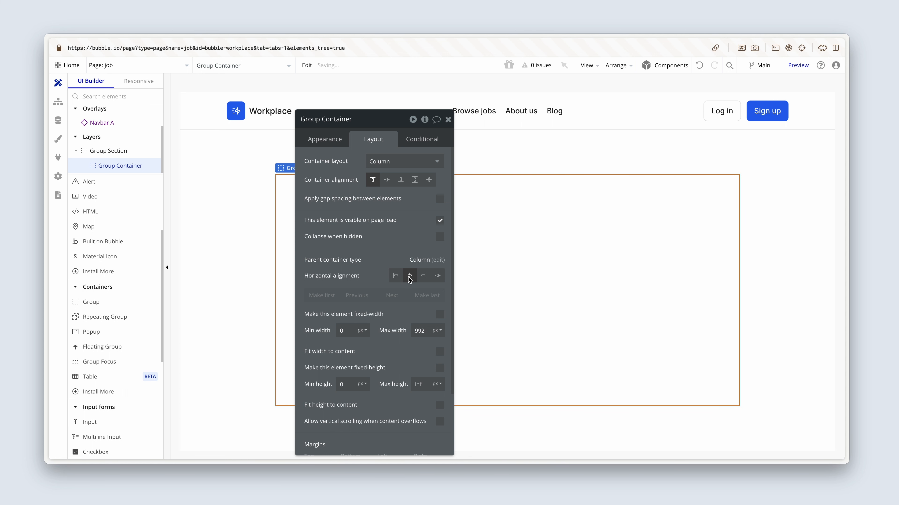
drag(405, 241, 576, 242)
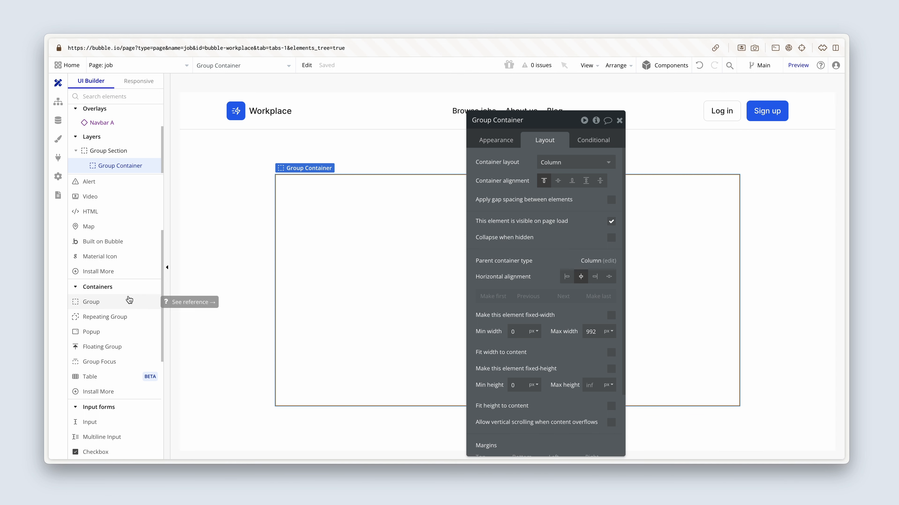
Step: Add a Text element inside Group Container that shows the dynamic expression Current page's Job's Title
scroll(130, 301, up, 3)
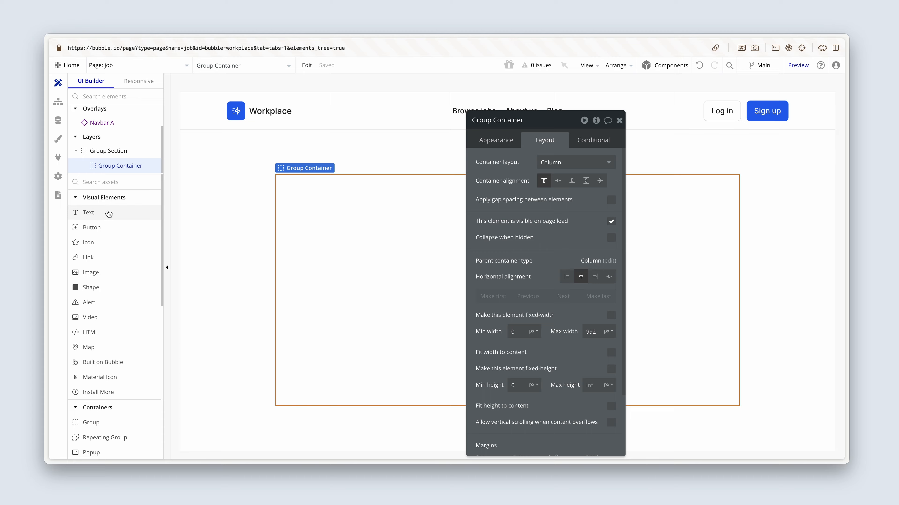
click(107, 212)
click(314, 202)
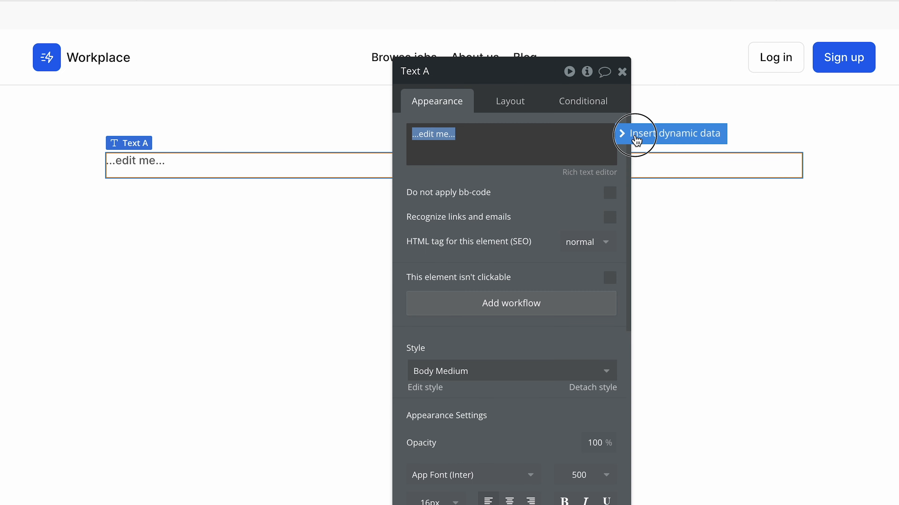
click(634, 133)
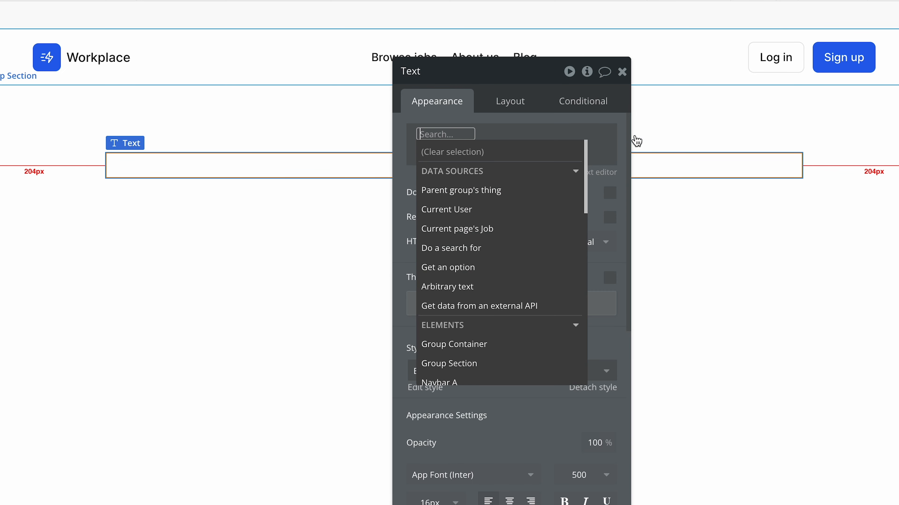
click(530, 234)
scroll(527, 234, down, 3)
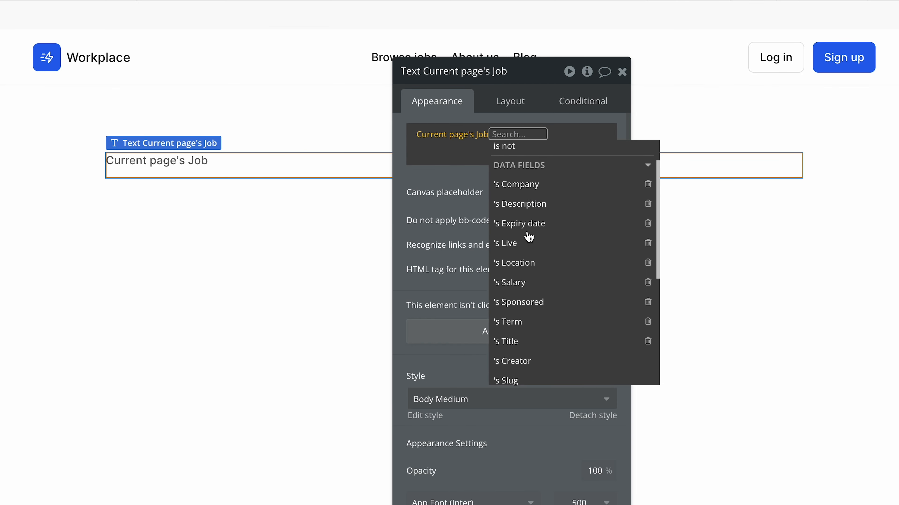
click(548, 336)
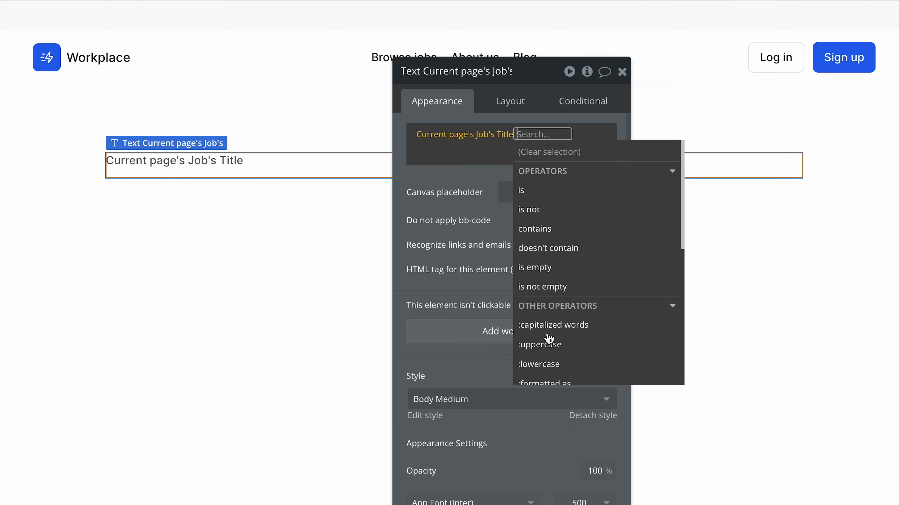
click(468, 256)
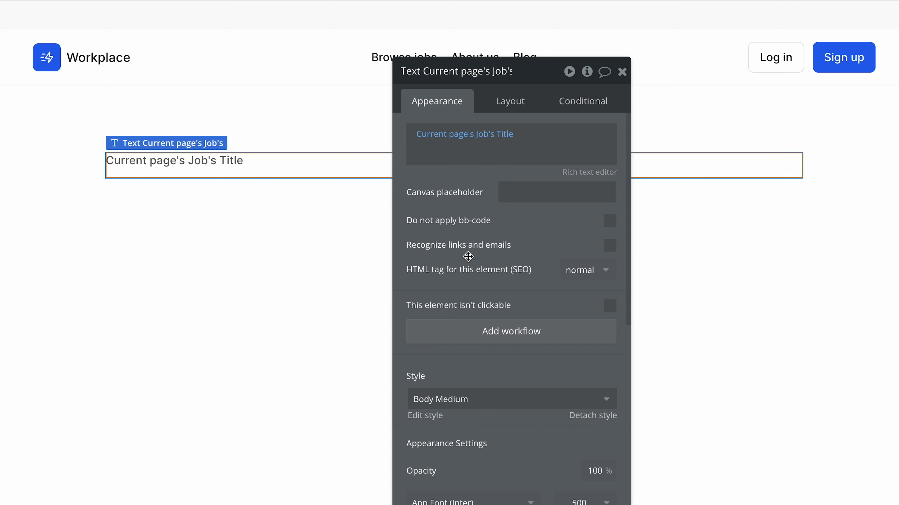
Step: Set the job title text's canvas placeholder to "Senior Engineer"
click(525, 194)
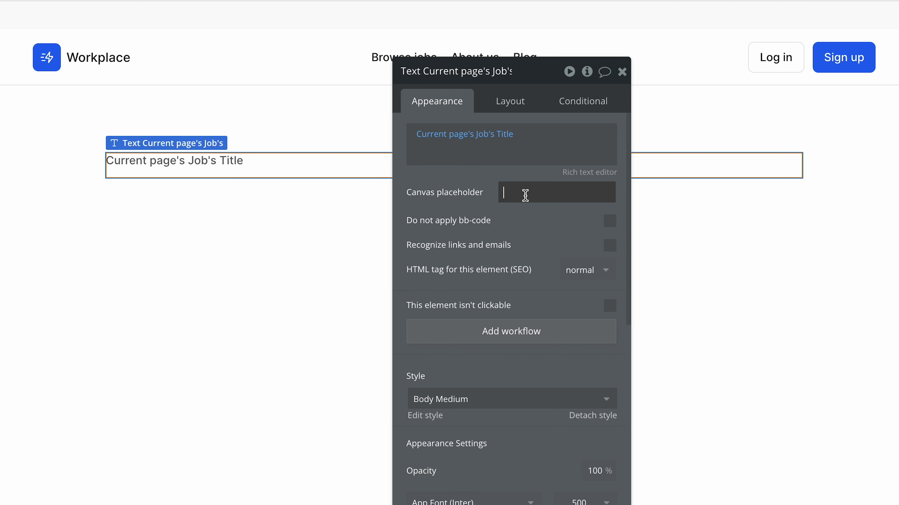
text(Senior Engineer)
click(518, 214)
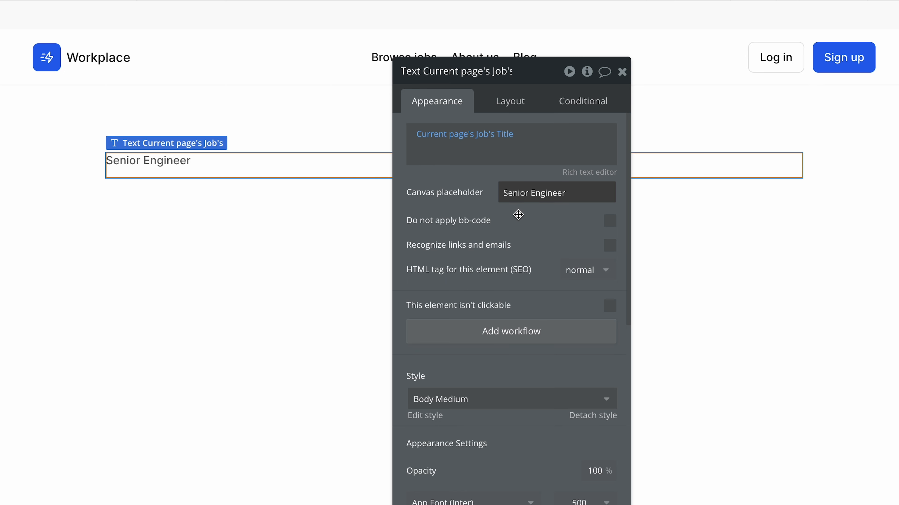
Step: Apply the Heading 3 style to the job title text and set its HTML tag to h1
scroll(512, 313, down, 5)
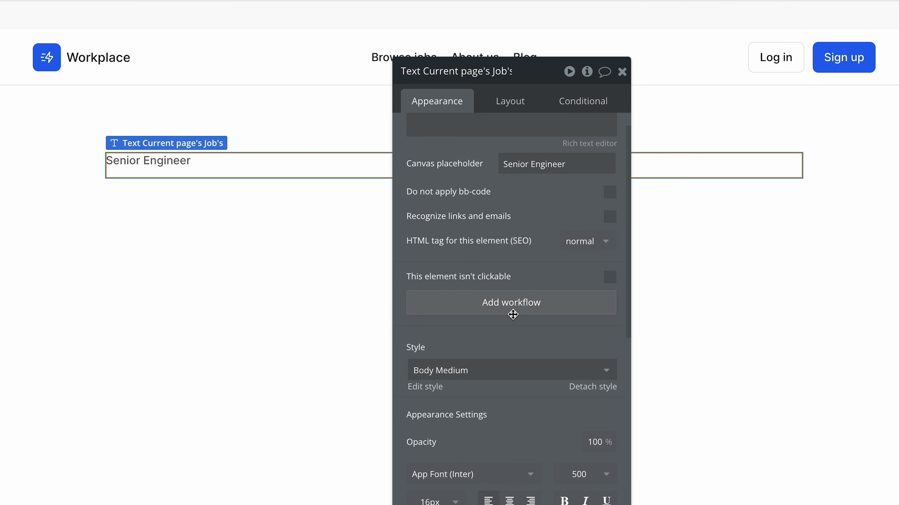
click(515, 242)
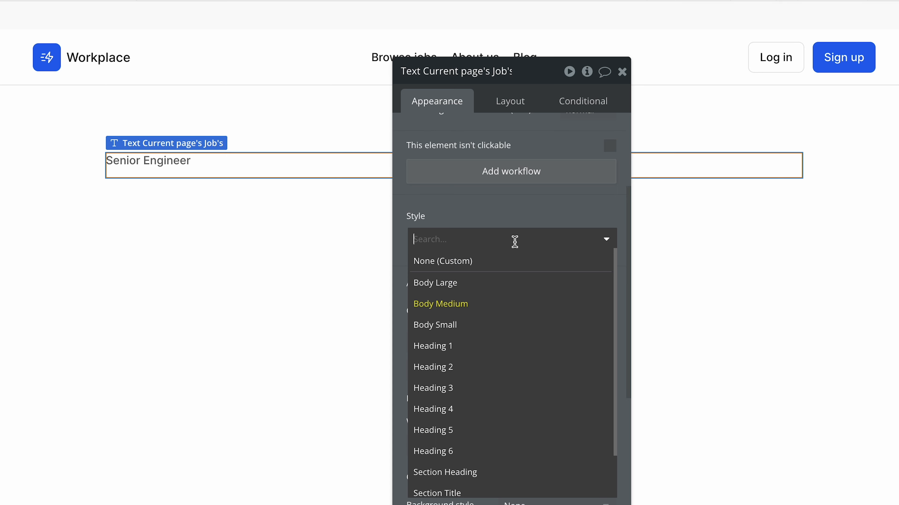
click(490, 388)
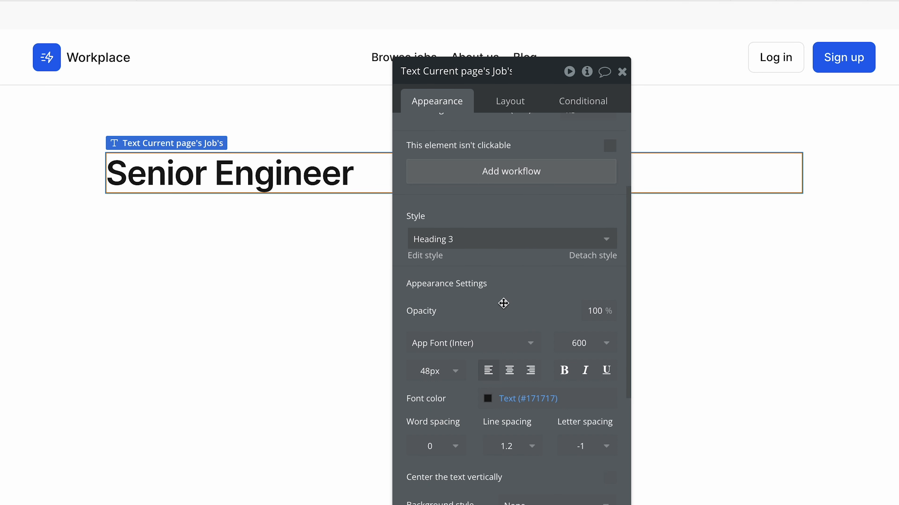
scroll(503, 303, up, 5)
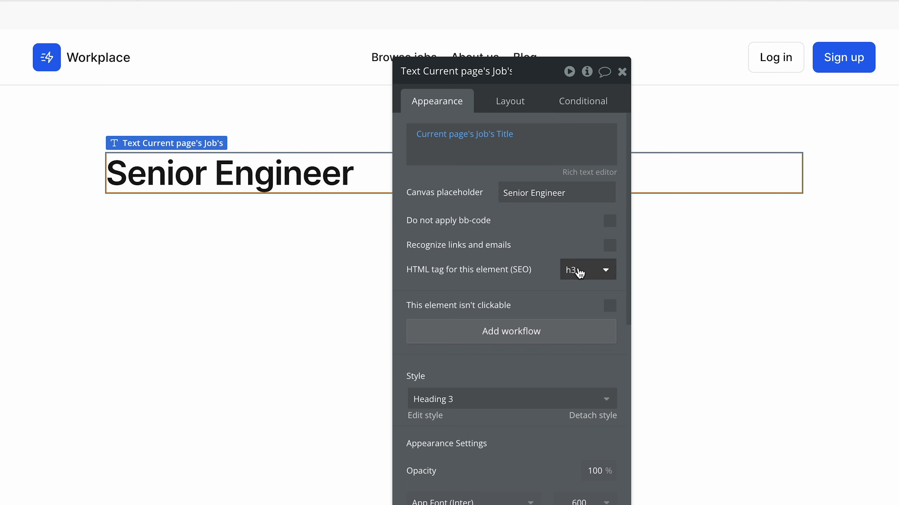
click(584, 270)
click(592, 334)
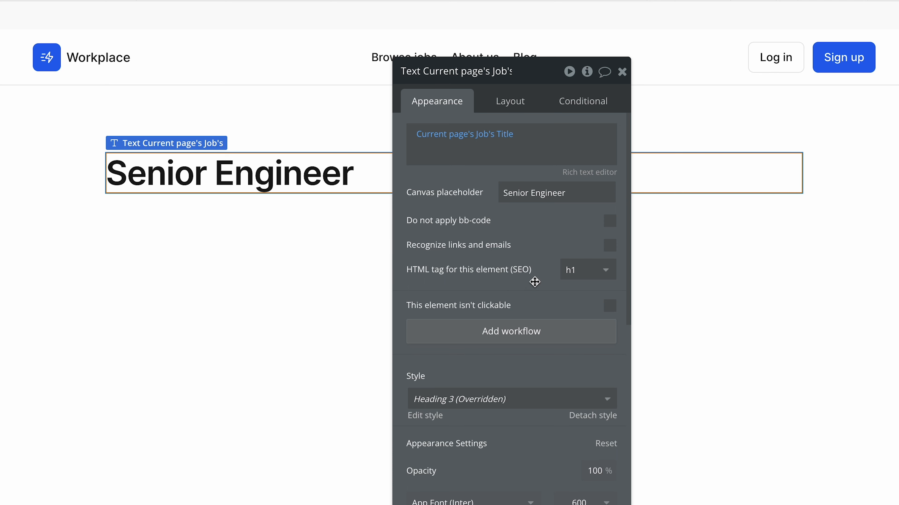
Step: Append a comma and the dynamic expression Current page's Job's Company's Name to the job title text
click(559, 138)
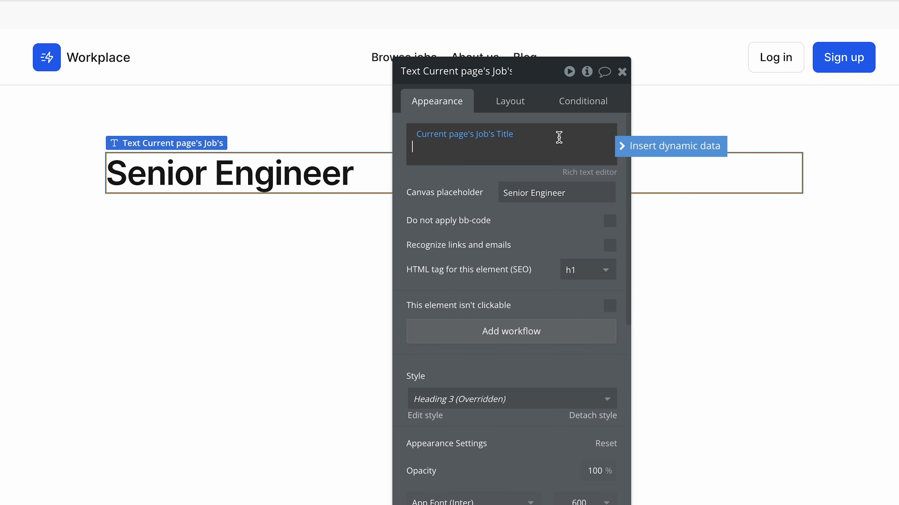
key(Return)
click(660, 150)
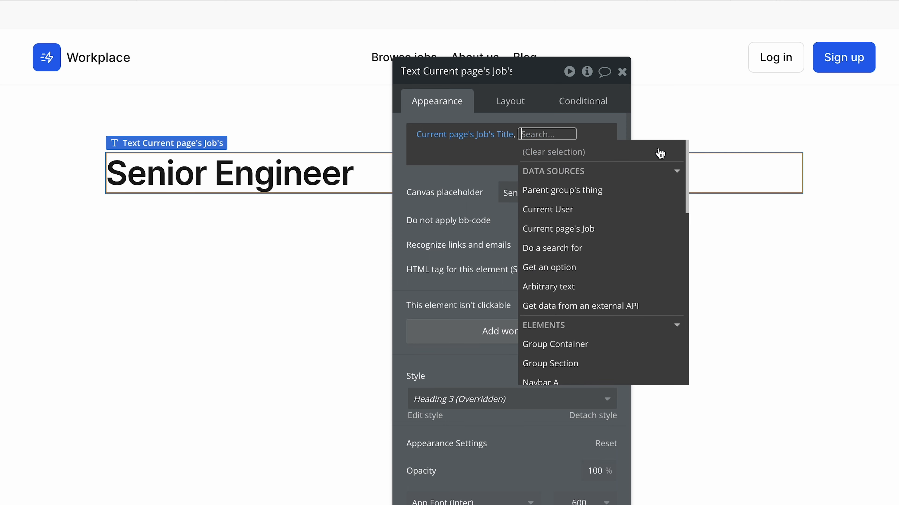
click(629, 233)
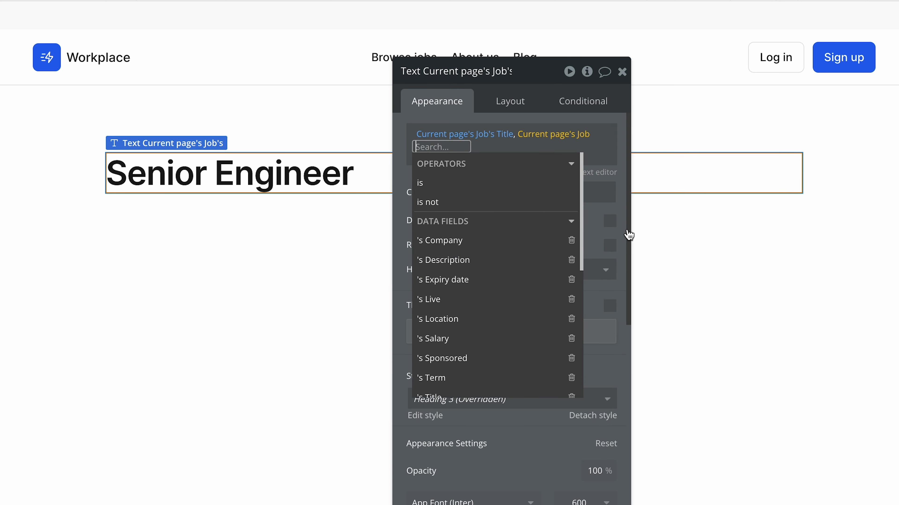
click(512, 249)
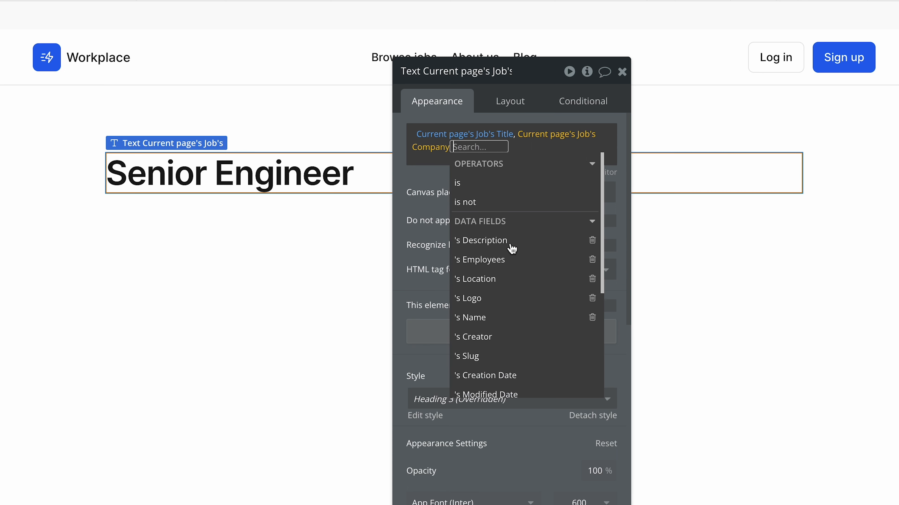
click(526, 318)
click(456, 250)
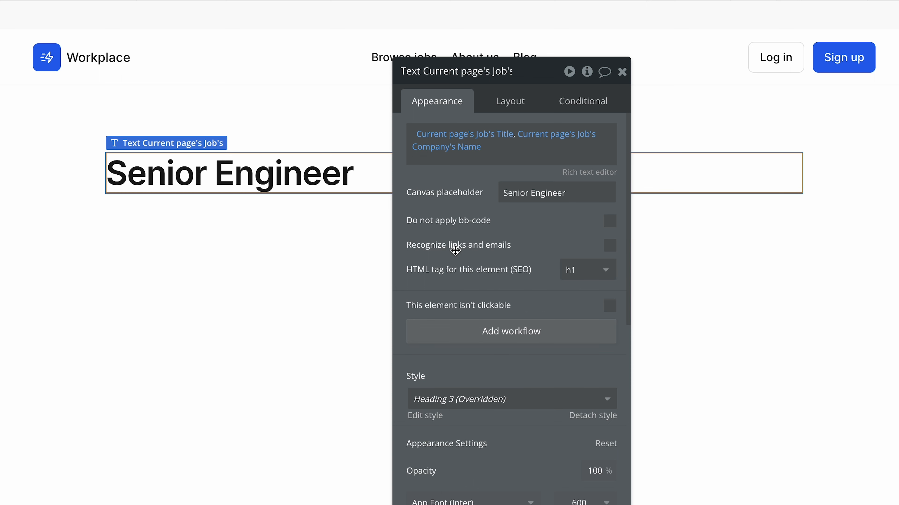
Step: Change the job title text's canvas placeholder to "Senior Engineer, Bubble"
click(581, 194)
text(, B)
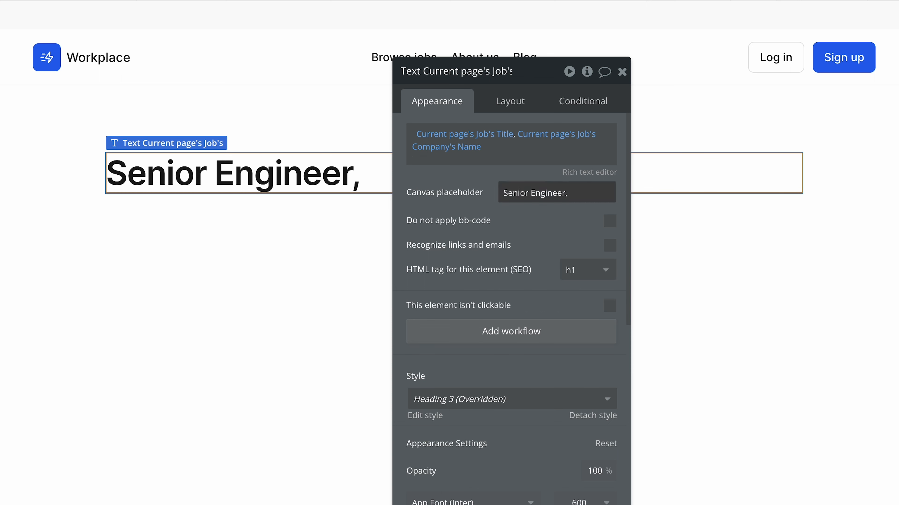
text(ubble)
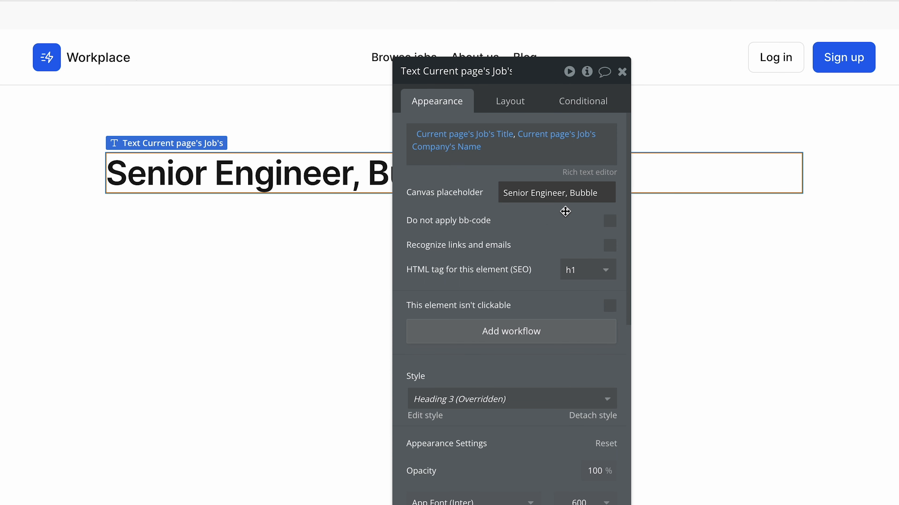
drag(546, 229, 712, 227)
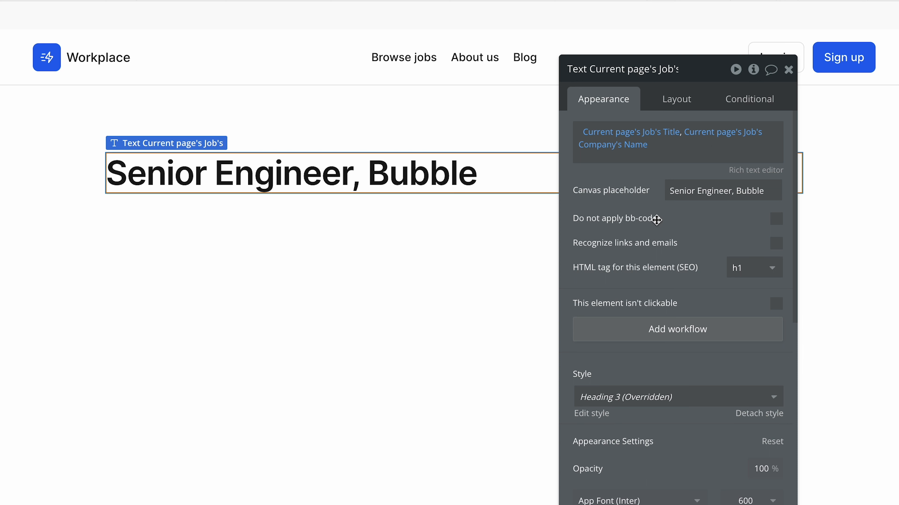
Step: Add a Text element reading "About" below the job title inside Group Container
click(345, 232)
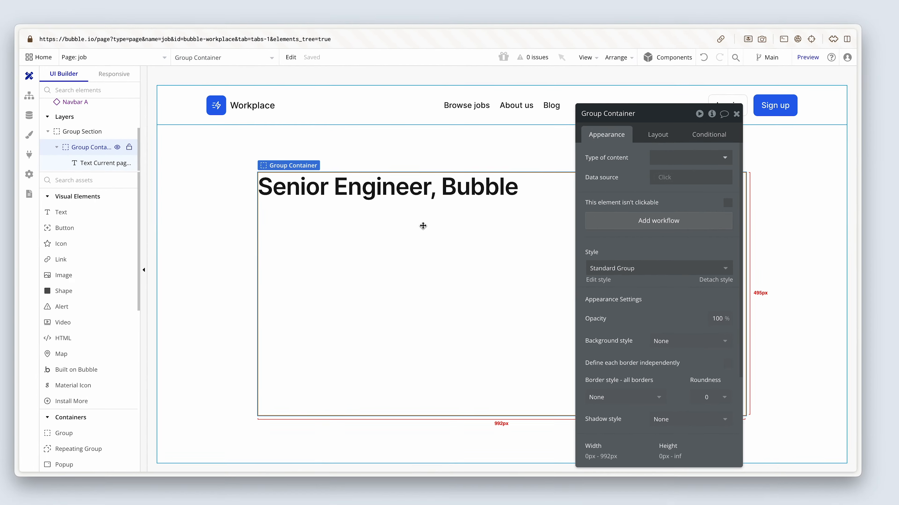
click(109, 216)
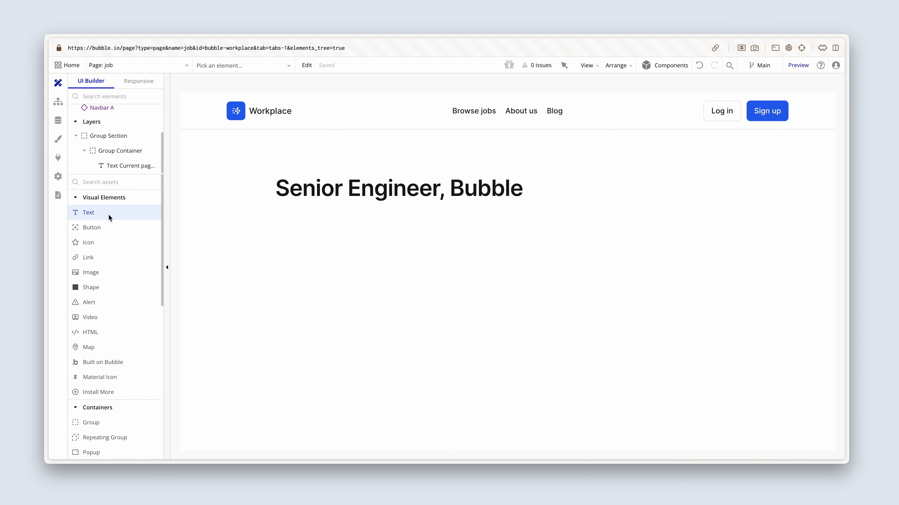
click(313, 233)
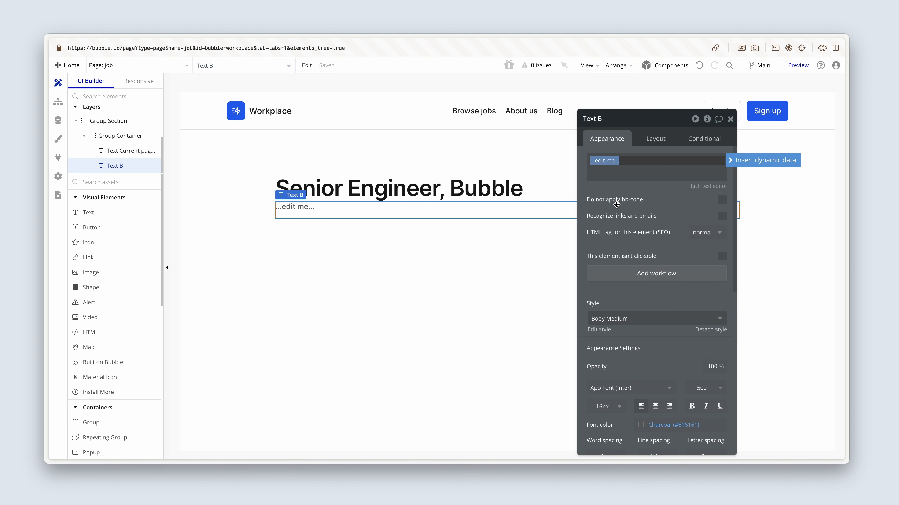
text(About)
click(603, 223)
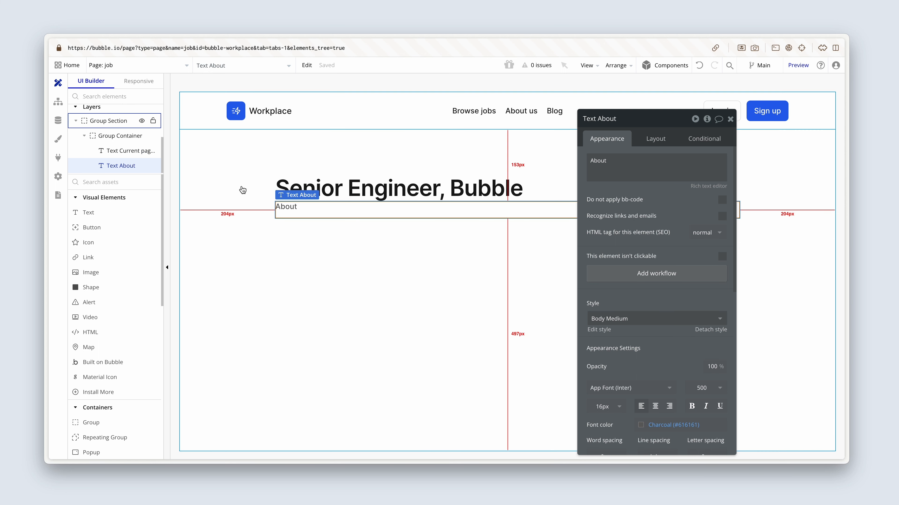
Step: In the database's app data, open the Bubble company entry for editing at its Description field
click(59, 119)
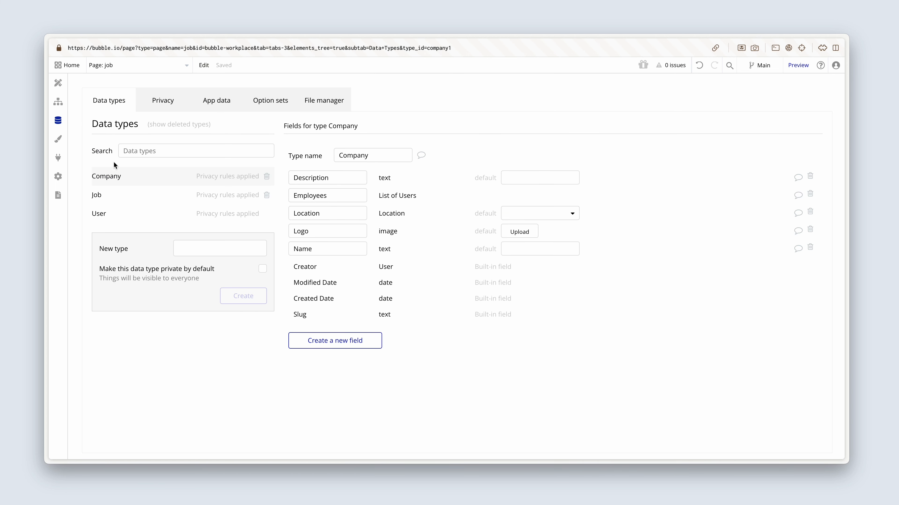
click(334, 177)
click(224, 103)
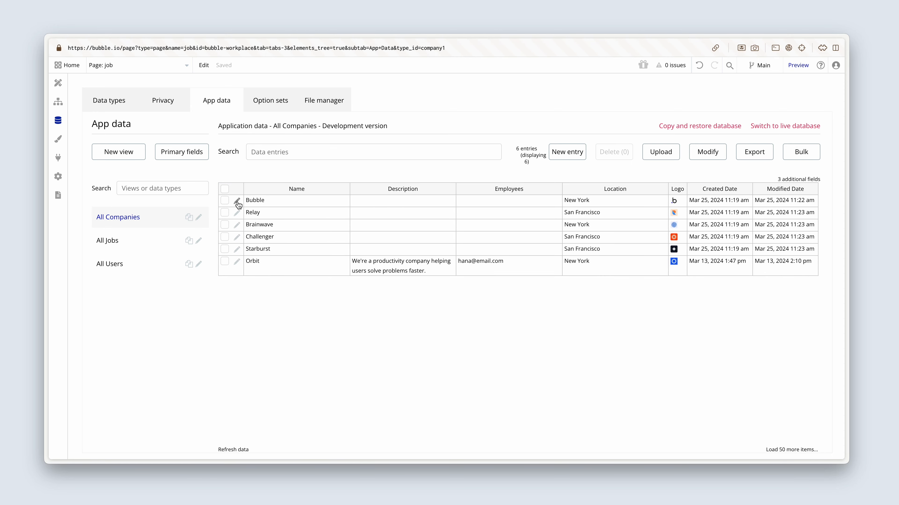
click(237, 202)
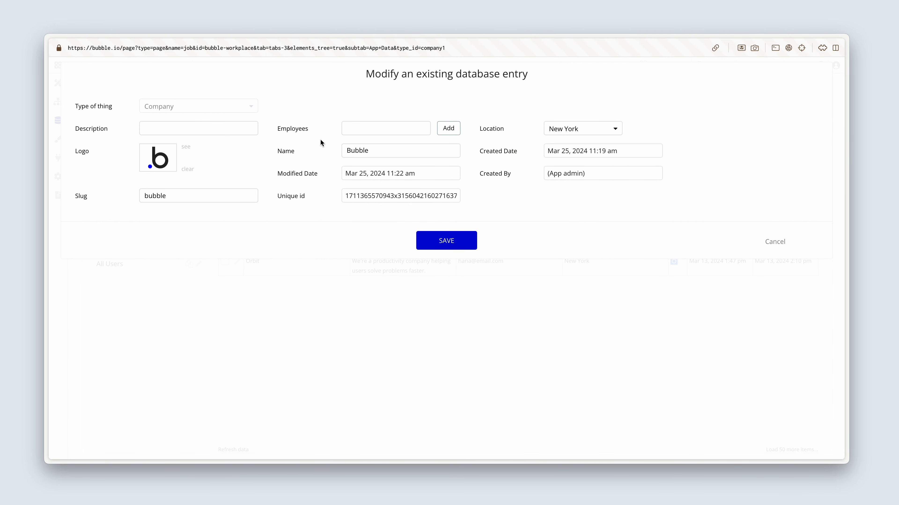
click(215, 129)
Step: Switch to the Workplace demo site, load its search page and open Bubble's Product Developer job listing
key(ctrl+Tab)
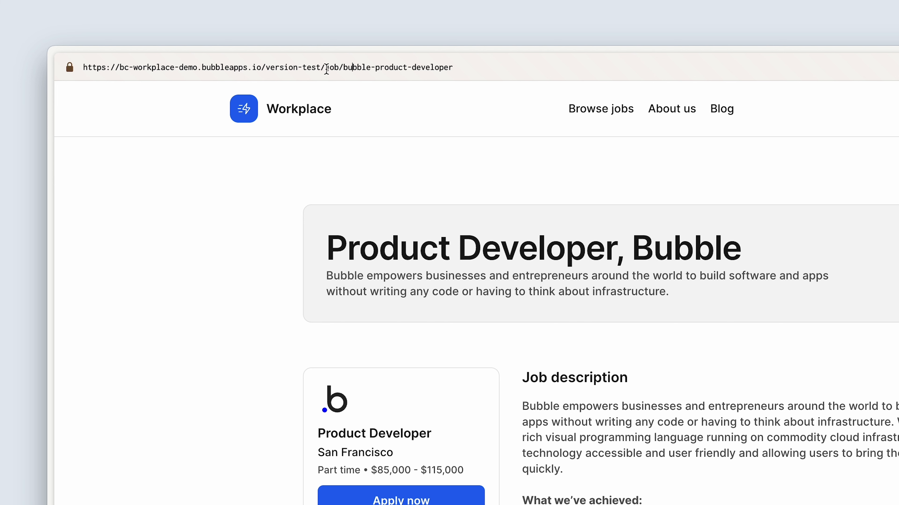
drag(230, 48, 324, 48)
text(search)
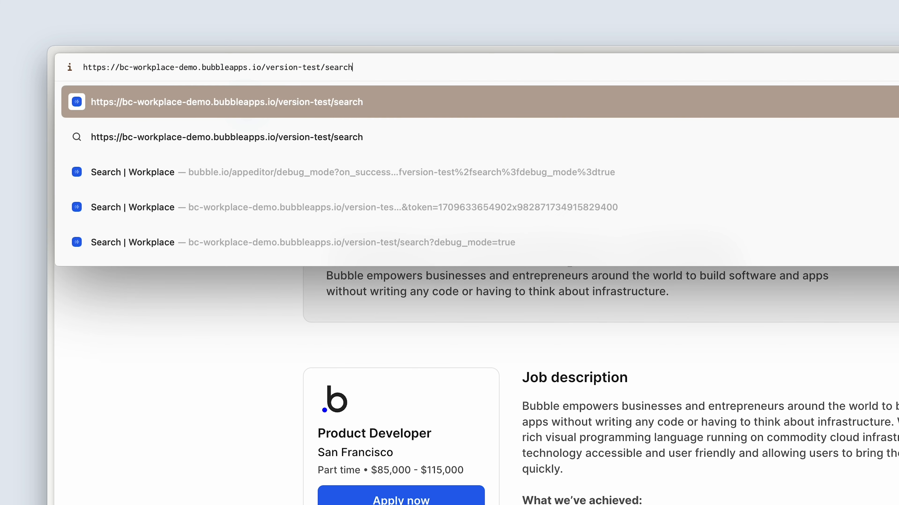
key(Return)
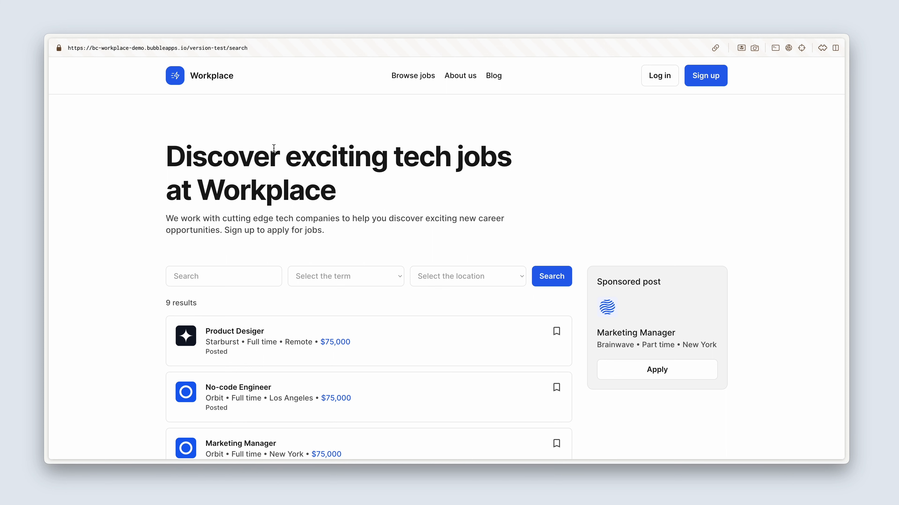
scroll(273, 148, down, 10)
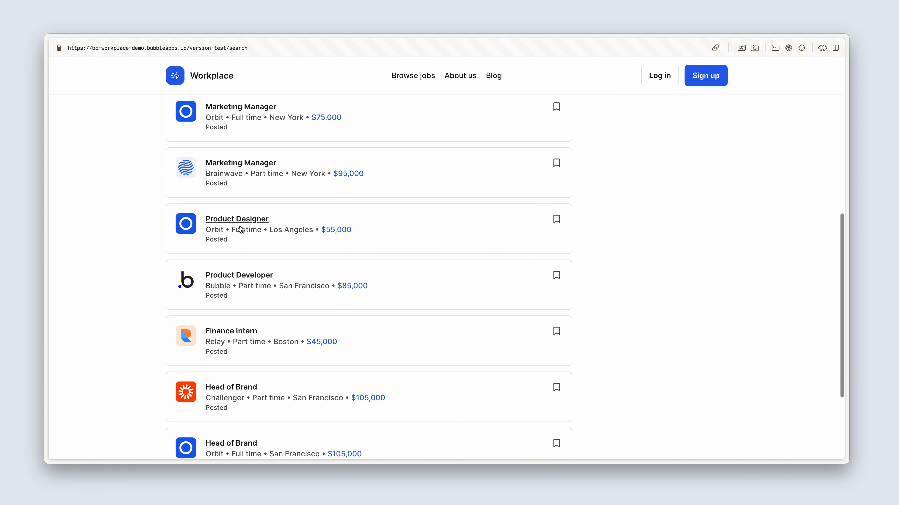
click(223, 277)
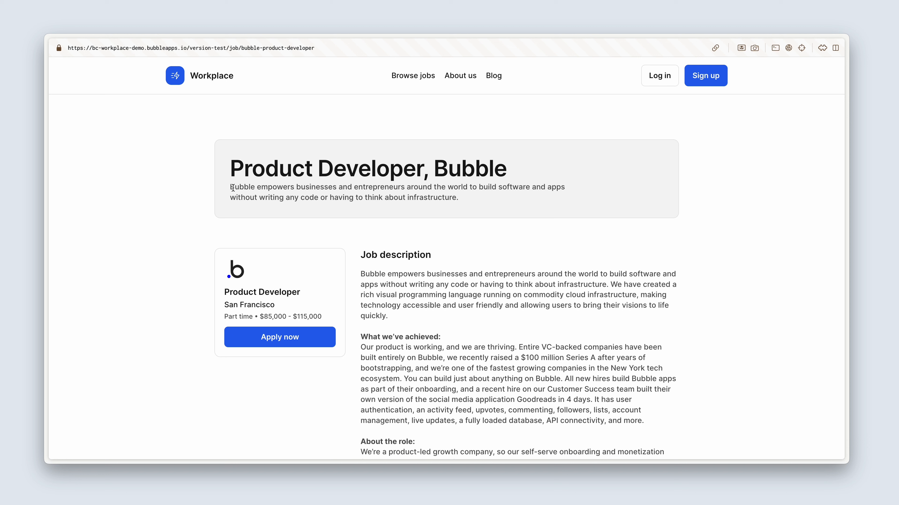
Step: Copy the short company description from below the demo's job title into the Bubble entry's Description field and save the entry
drag(233, 187, 459, 195)
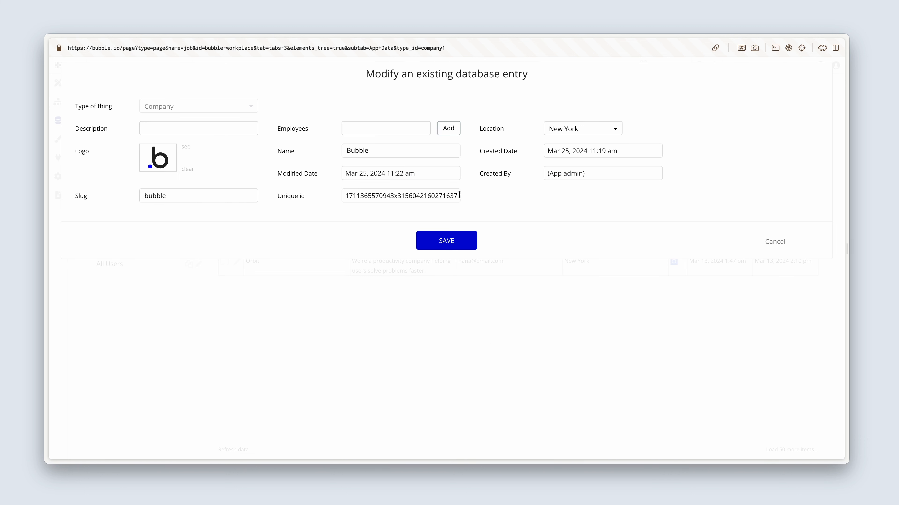
click(190, 128)
key(ctrl+v)
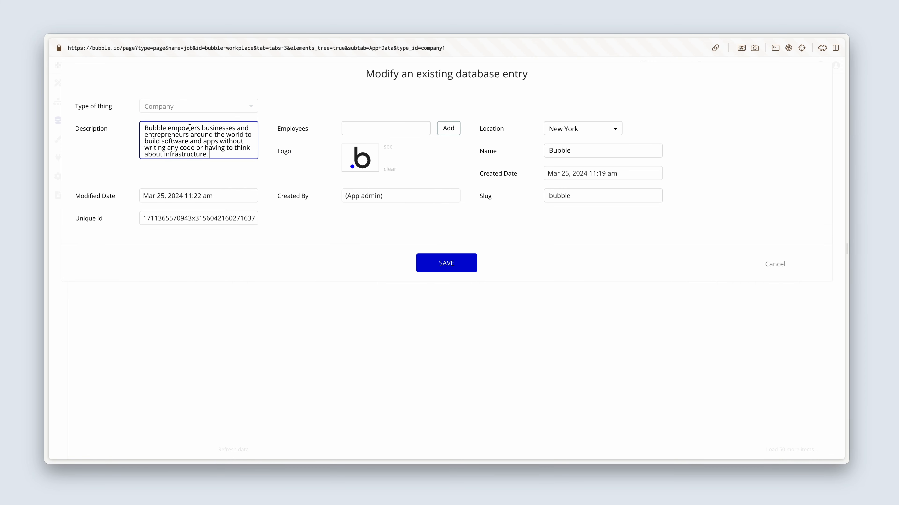
click(427, 244)
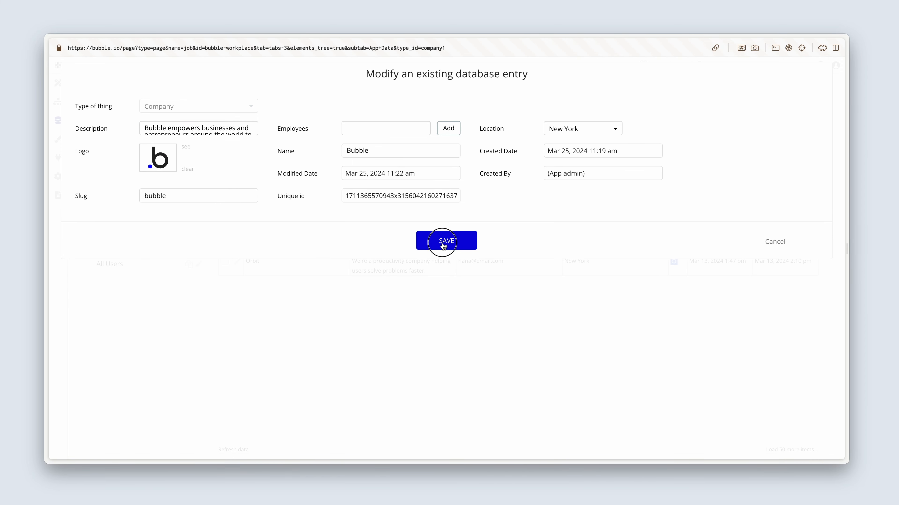
click(448, 175)
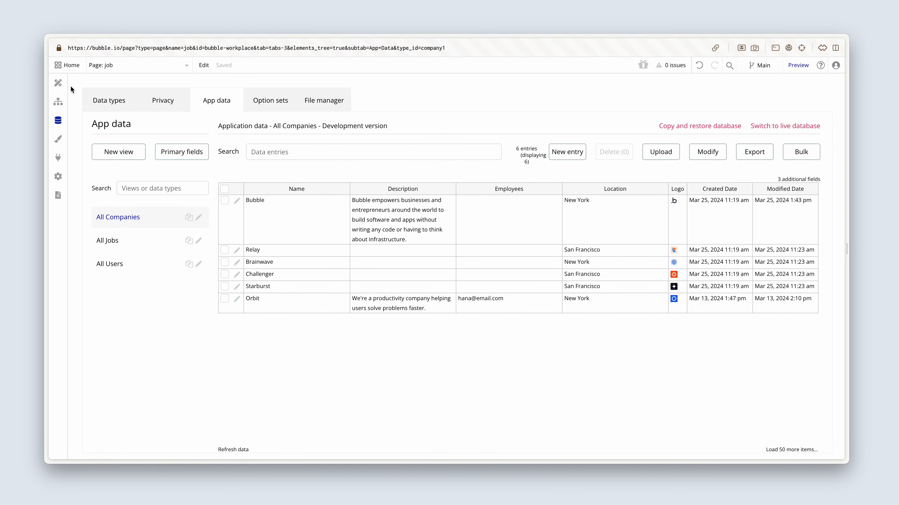
Step: Back in the page design, replace the "About" text with the dynamic expression Current page's Job's Company's Description
click(58, 82)
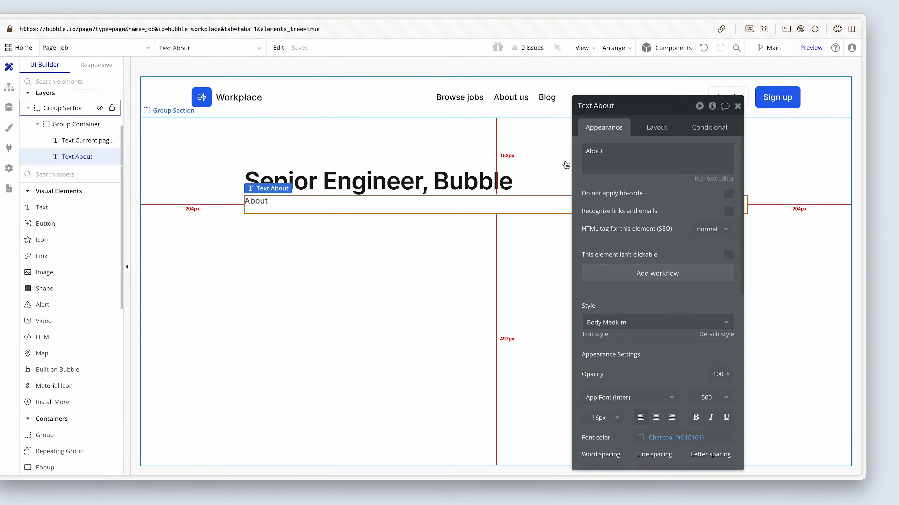
double_click(601, 161)
key(BackSpace)
click(790, 105)
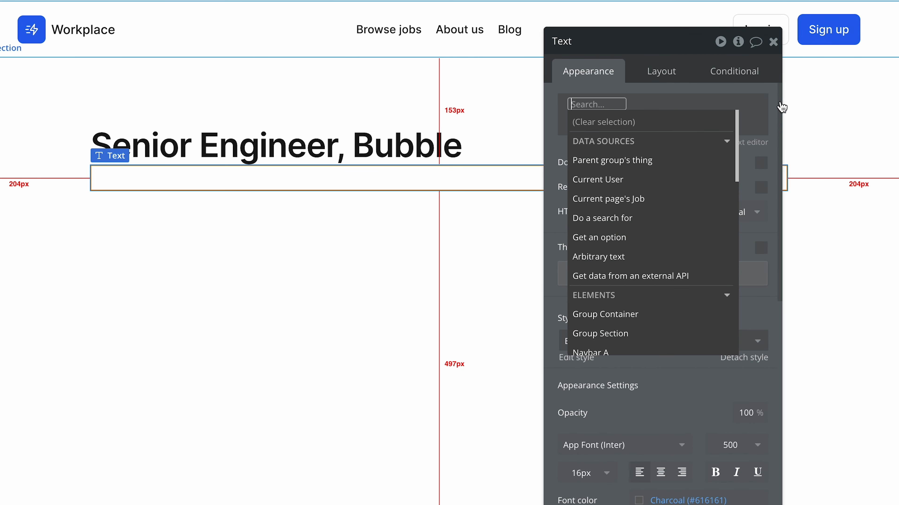
click(674, 201)
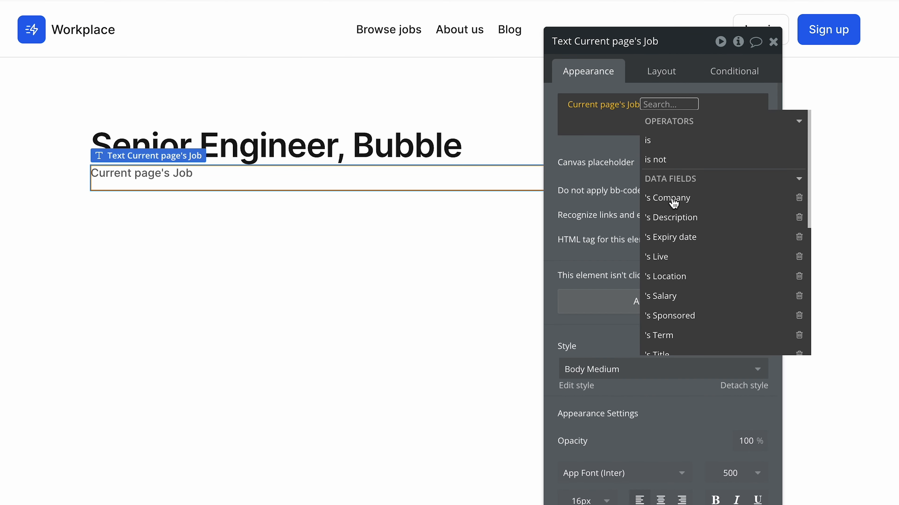
click(715, 203)
click(729, 199)
click(772, 136)
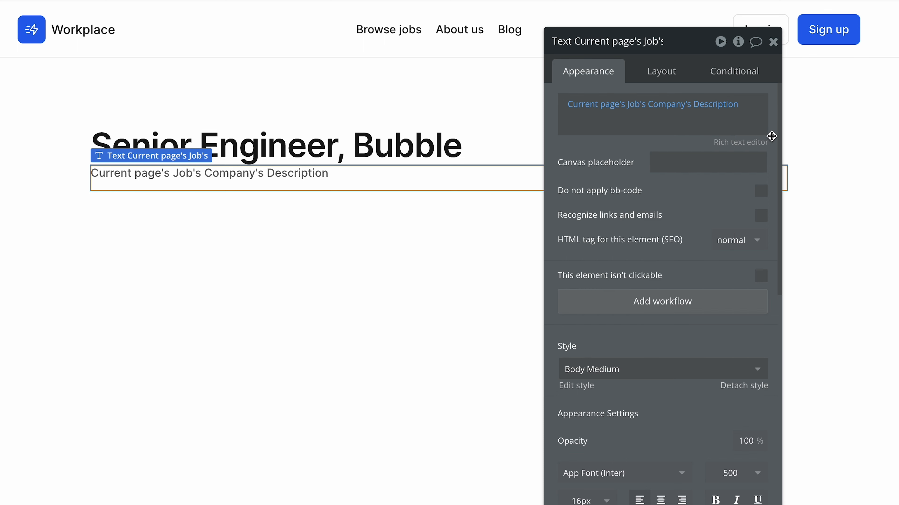
Step: Set the company description text's min width and min height to 0 px
drag(676, 186, 651, 161)
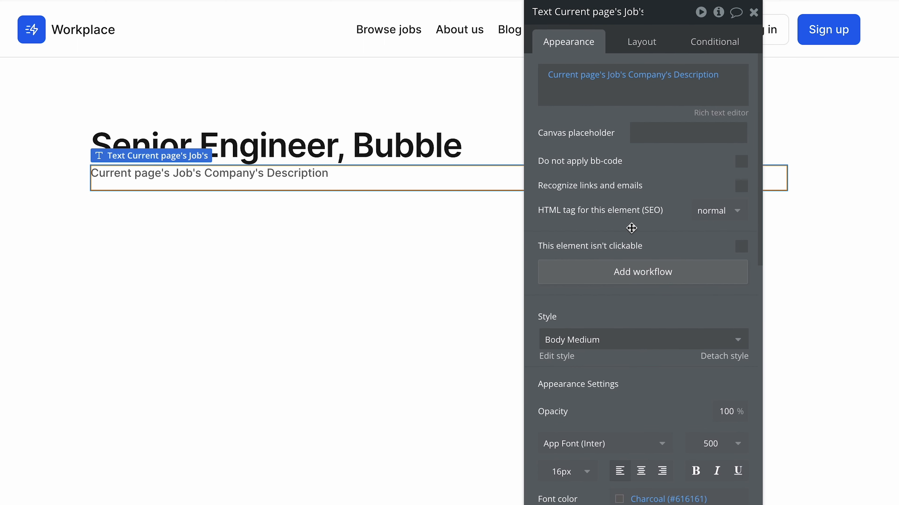
scroll(631, 228, down, 5)
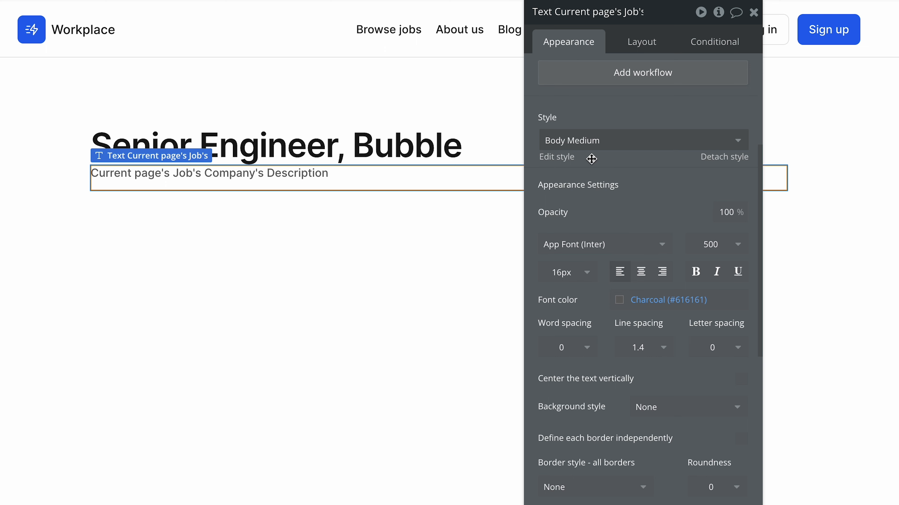
click(649, 43)
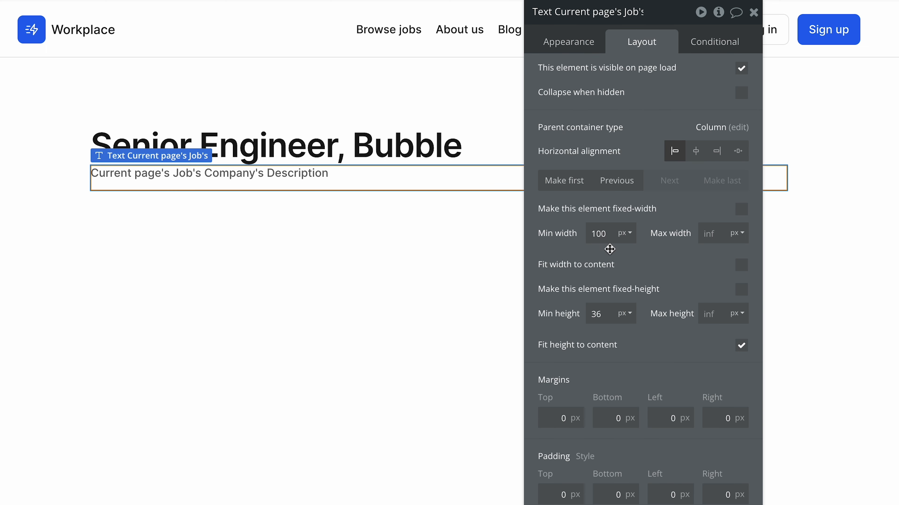
drag(610, 233, 579, 236)
text(0)
double_click(597, 314)
text(0)
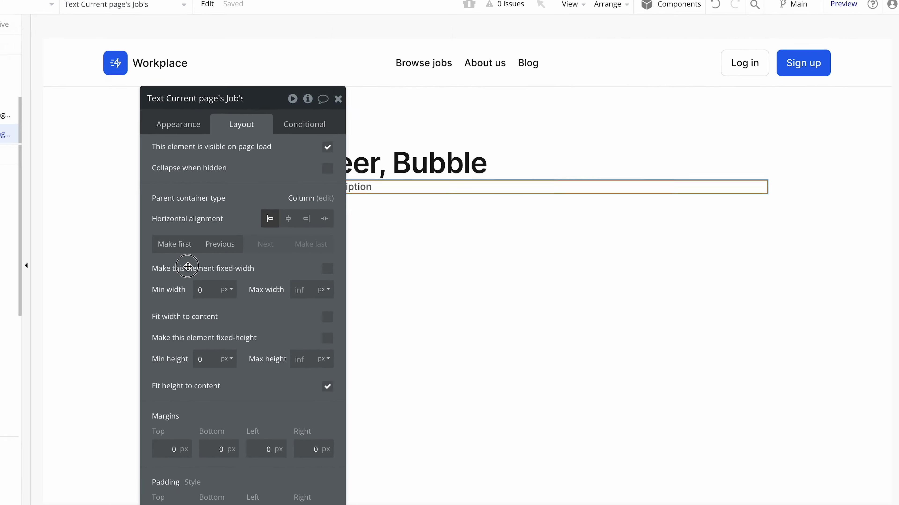
Step: Group the job title and company description texts together in a Column container
drag(187, 266, 108, 227)
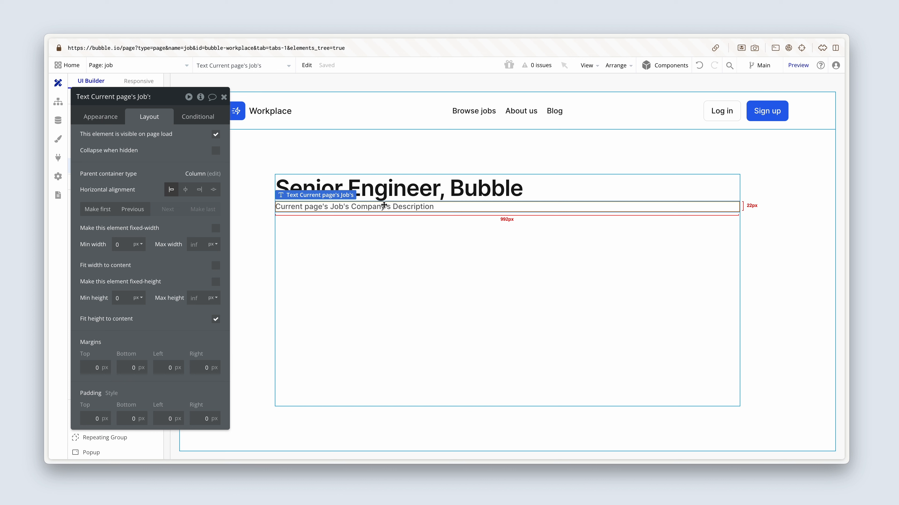
shift+click(396, 191)
right_click(399, 194)
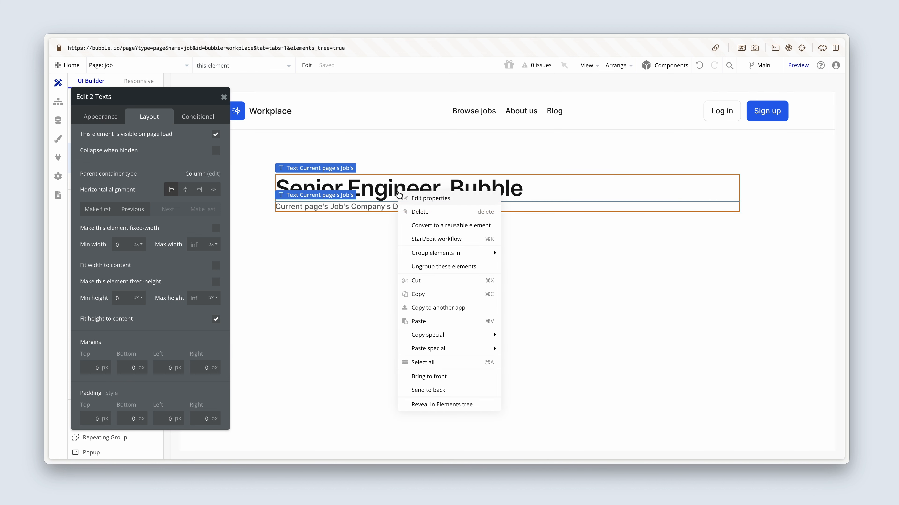
mouse_move(469, 257)
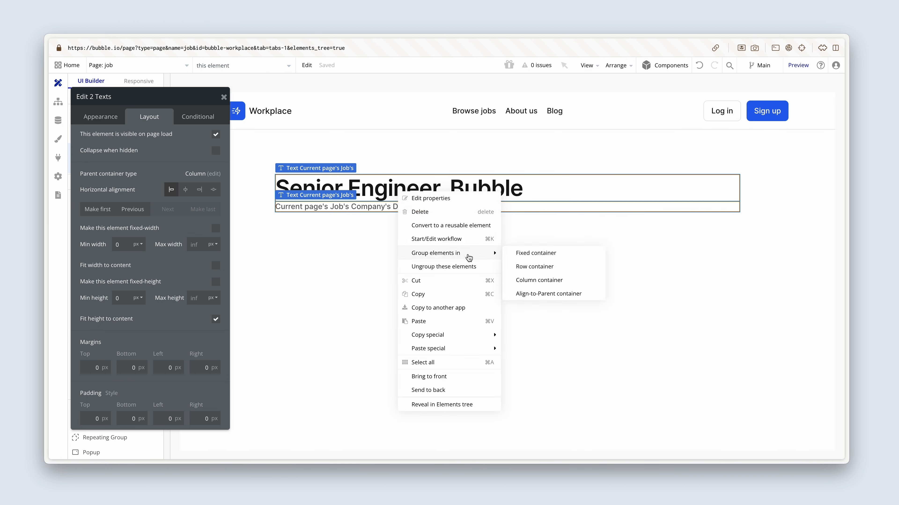
click(536, 279)
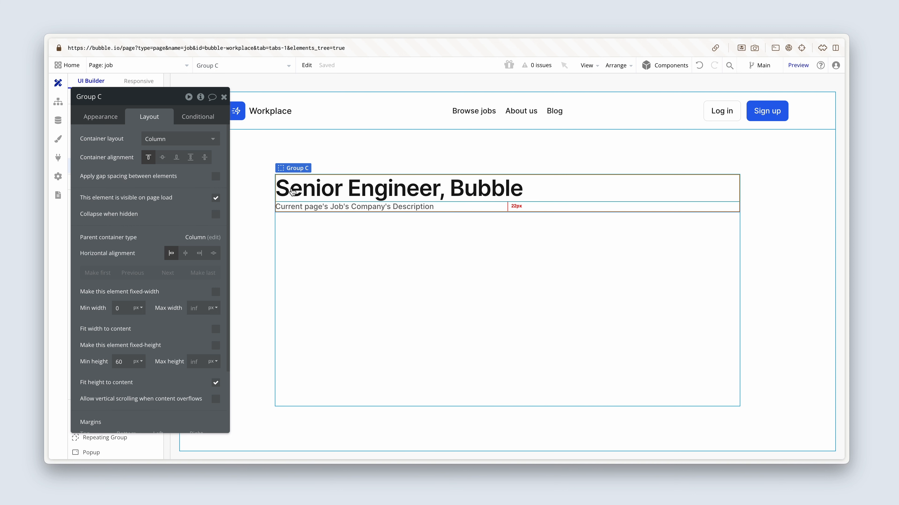
Step: Rename the new column group to "Group Header"
click(119, 100)
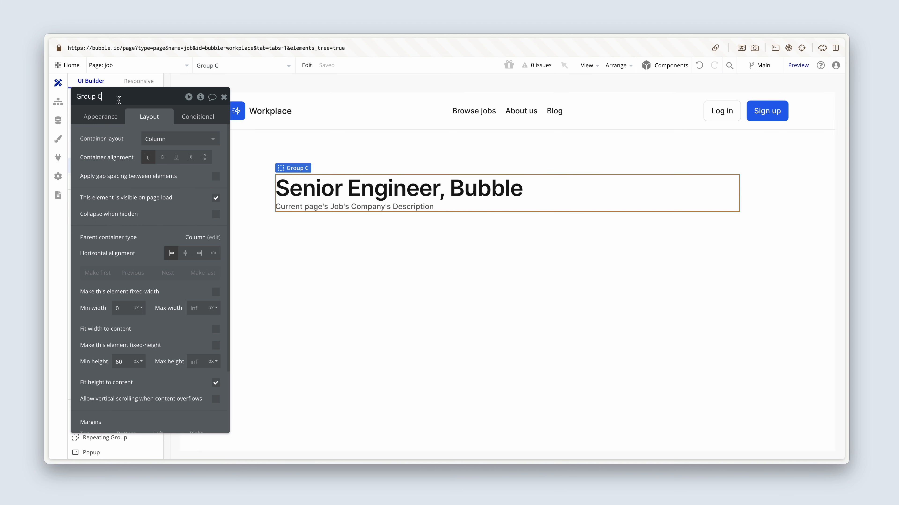
key(BackSpace)
text(Header)
Step: Set Group Header's background style to Flat color
click(103, 118)
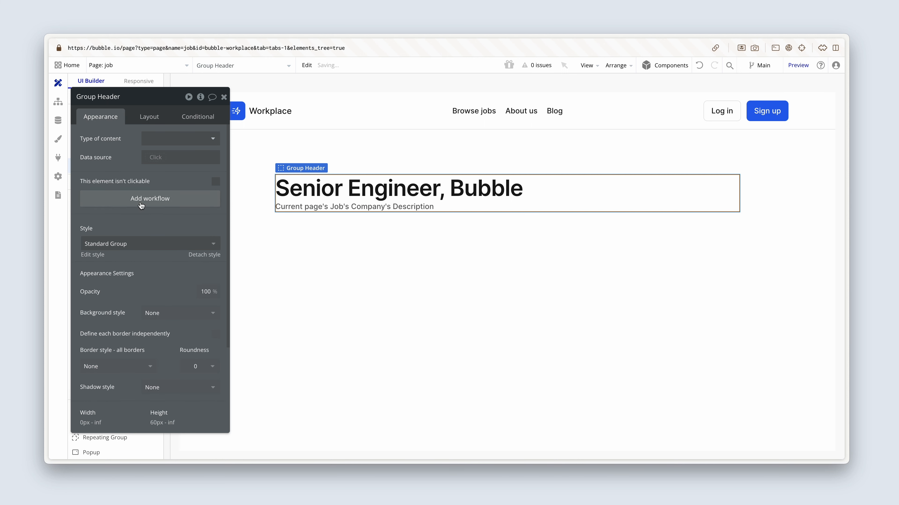
scroll(141, 205, down, 3)
click(170, 194)
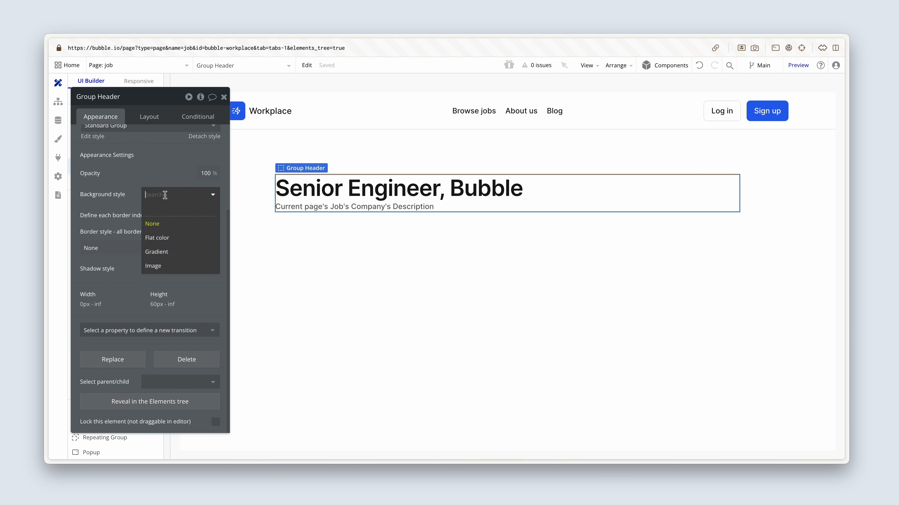
click(175, 241)
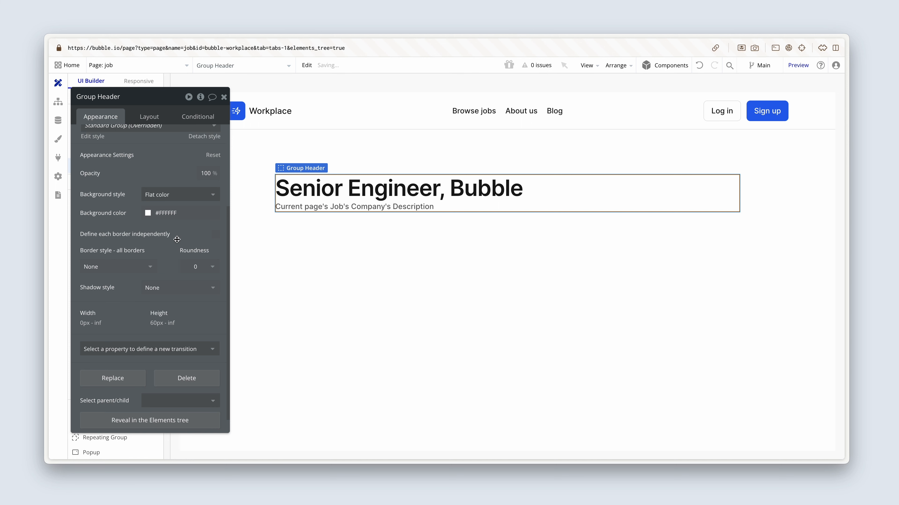
Step: Set Group Header's background color to the Surface color variable
click(149, 213)
click(184, 339)
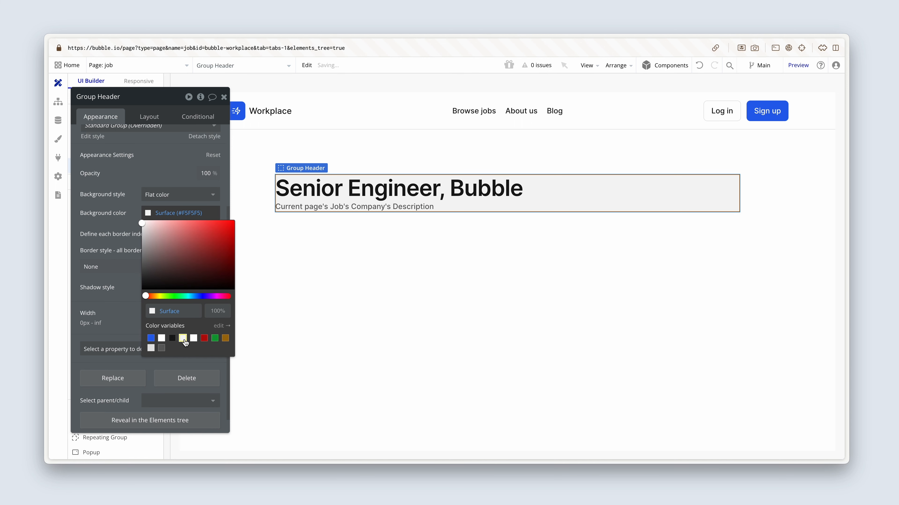
click(126, 240)
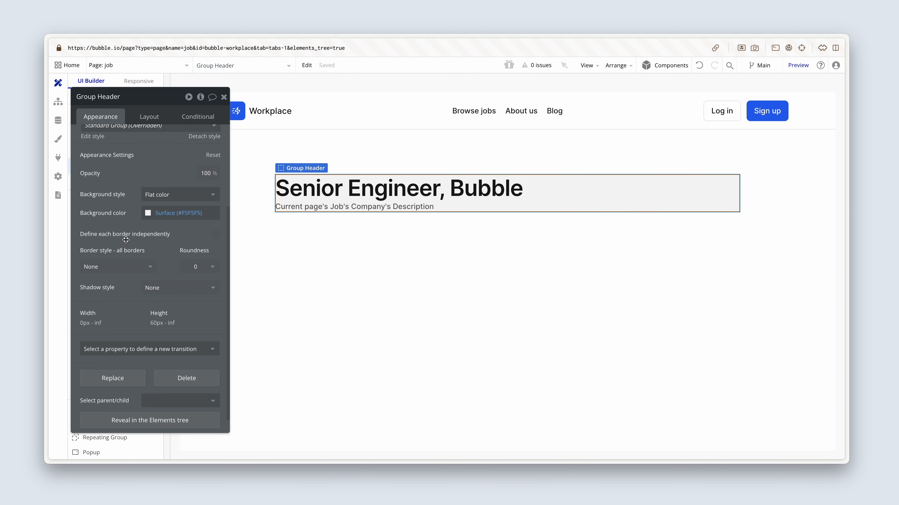
Step: Give Group Header a solid border on all sides in the Borders color variable, with a roundness of 12
click(126, 267)
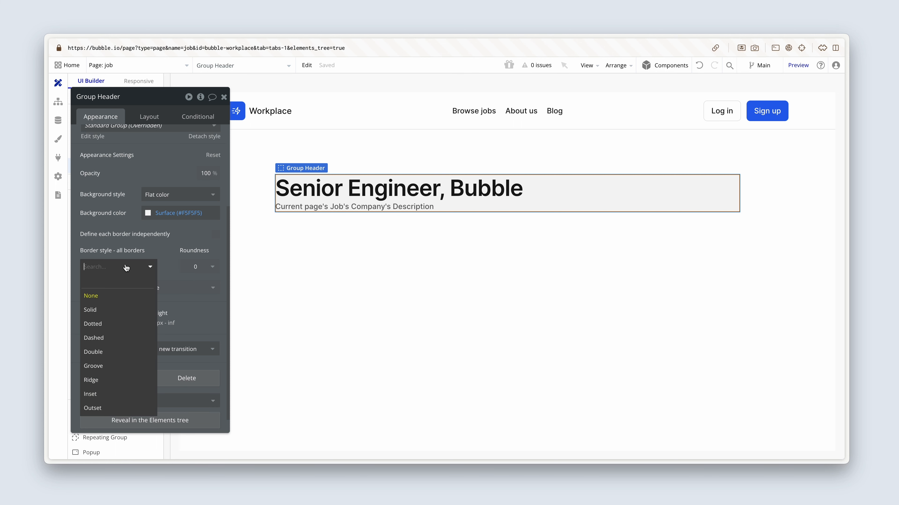
click(124, 309)
click(122, 307)
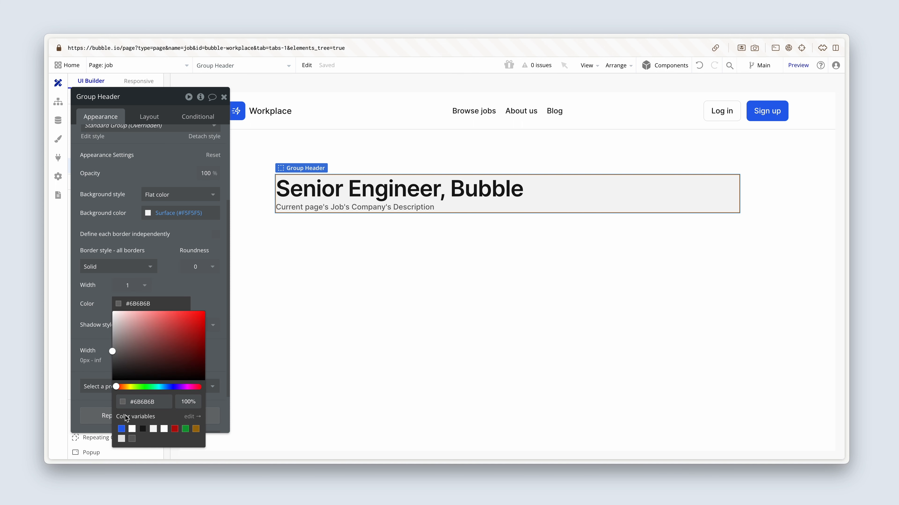
click(122, 439)
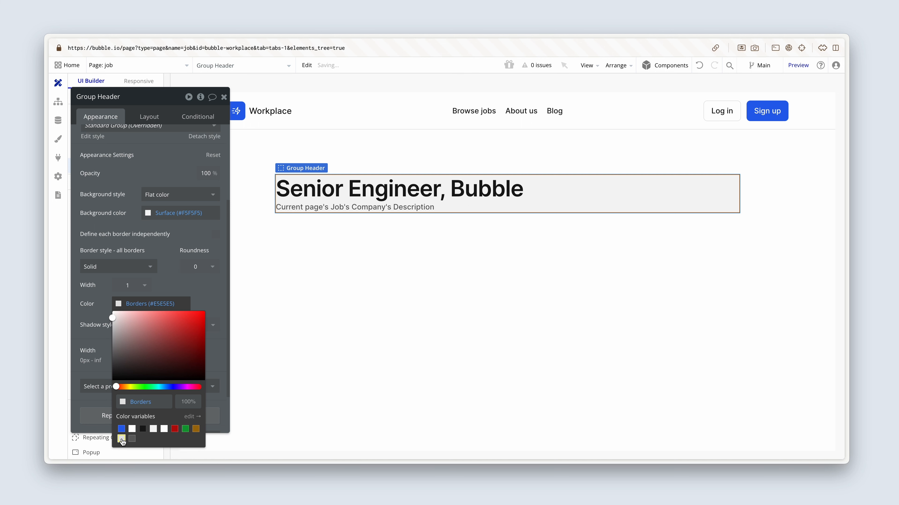
click(201, 272)
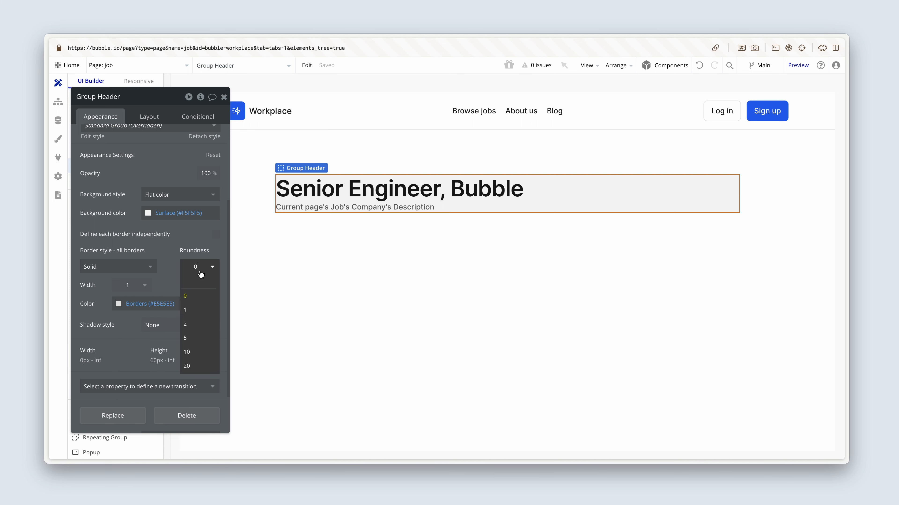
key(BackSpace)
text(12)
click(163, 261)
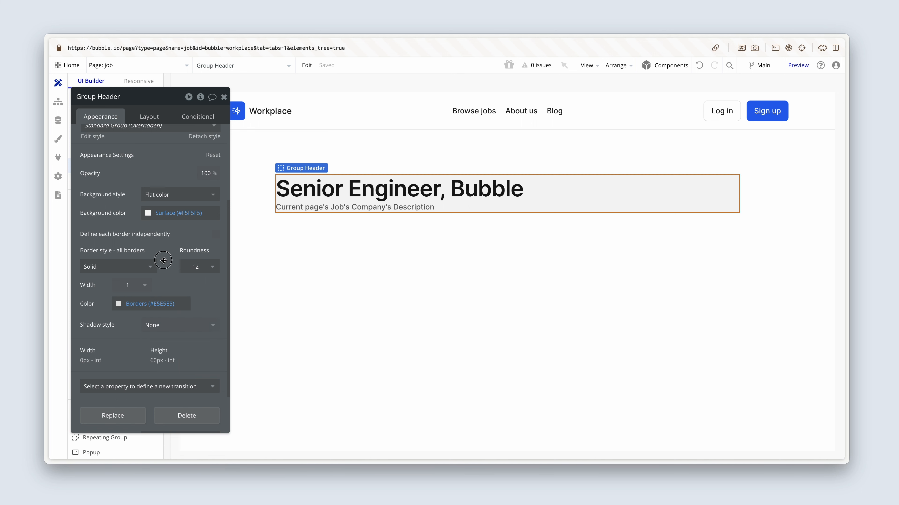
Step: Set Group Header's top, bottom, left and right padding to 20 px each
click(150, 118)
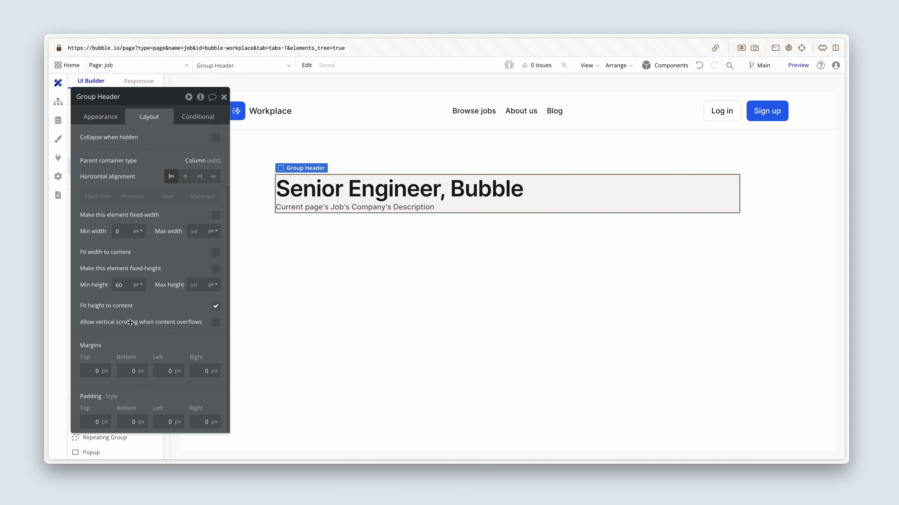
click(93, 420)
text(20)
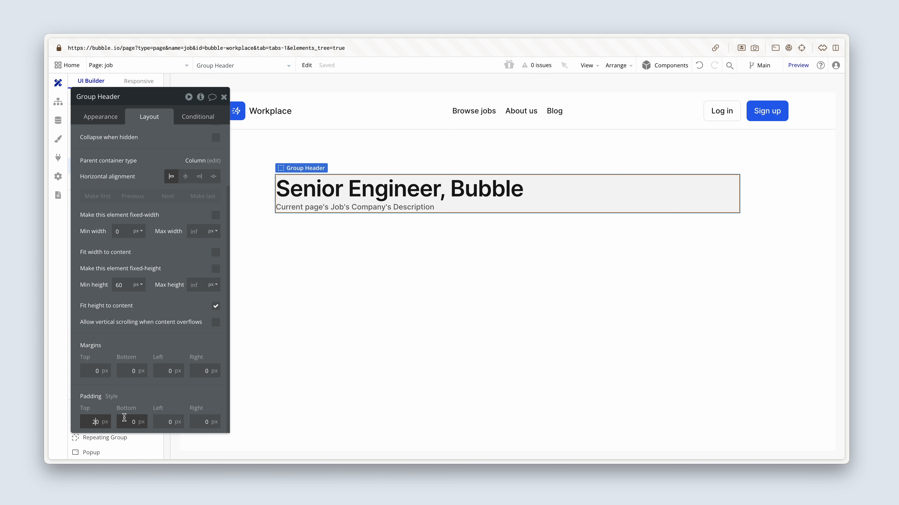
click(129, 420)
text(20)
key(Tab)
text(20)
key(Tab)
text(20)
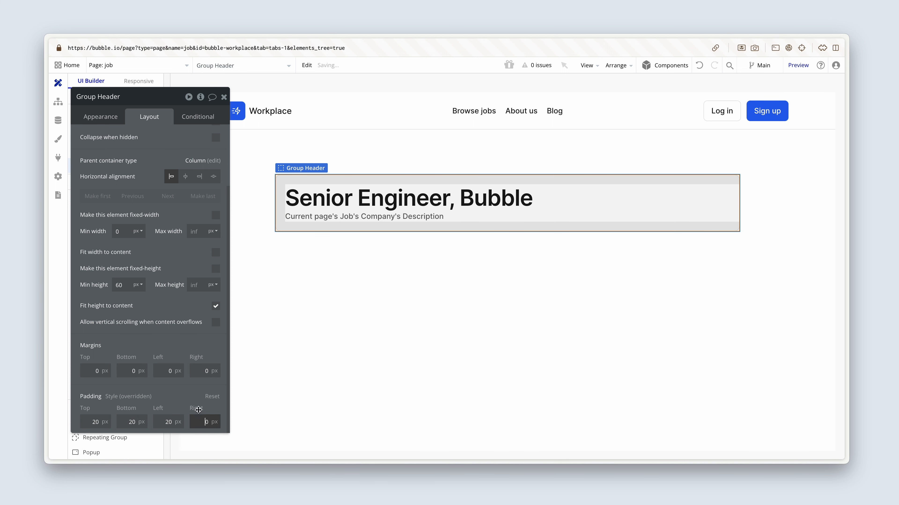
click(186, 385)
click(338, 295)
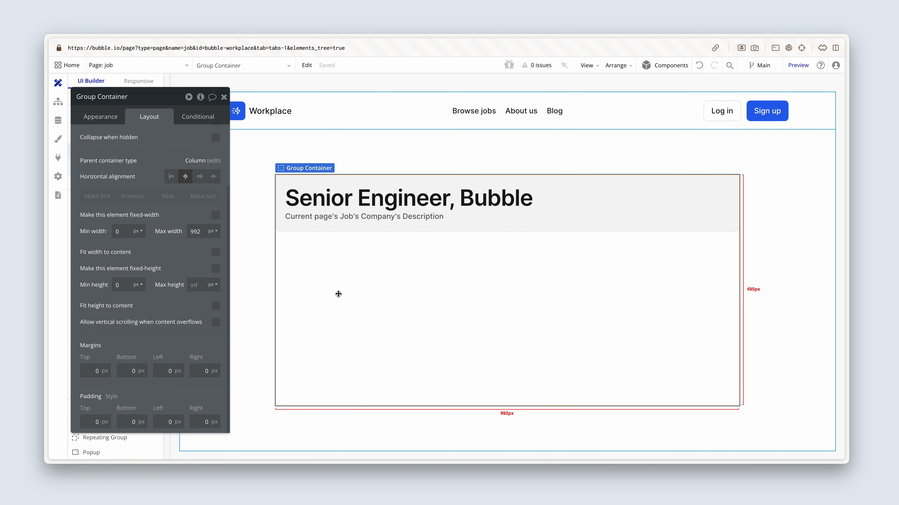
click(260, 296)
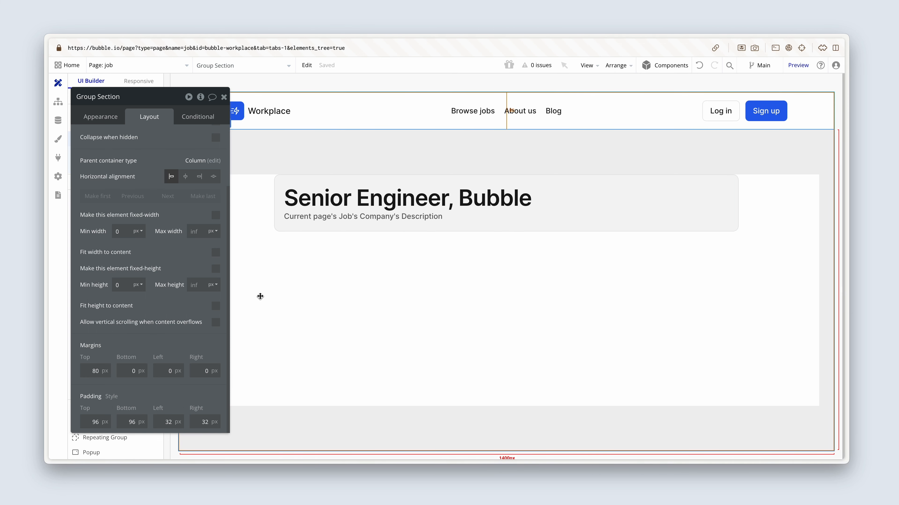
Step: Apply gap spacing between the elements in Group Header with a row gap of 12 px
click(303, 229)
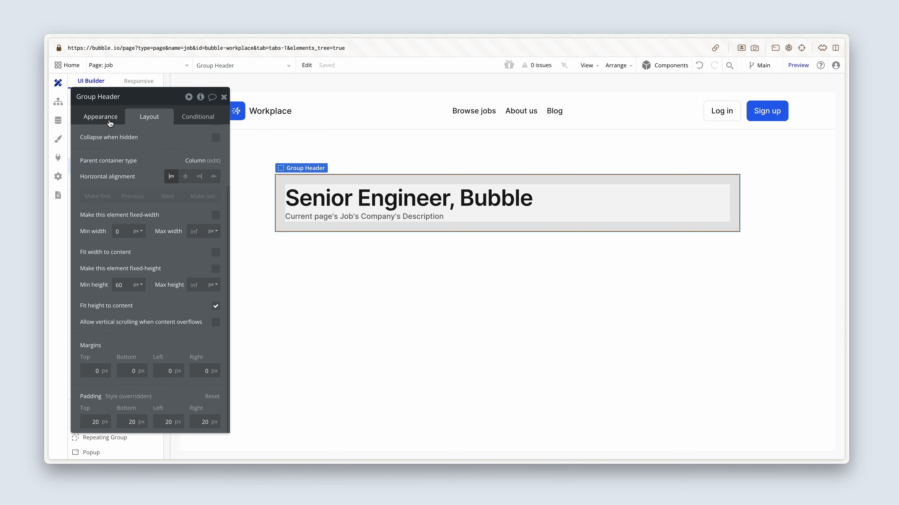
scroll(194, 140, up, 3)
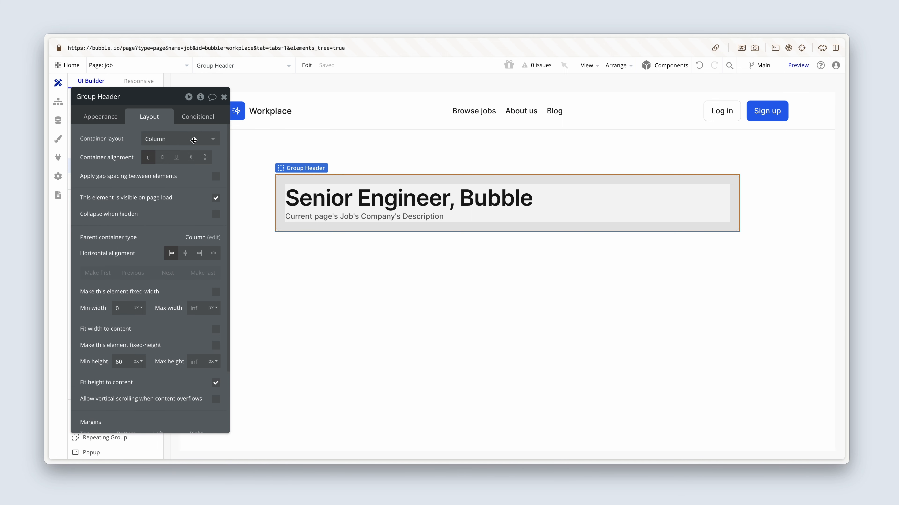
click(216, 176)
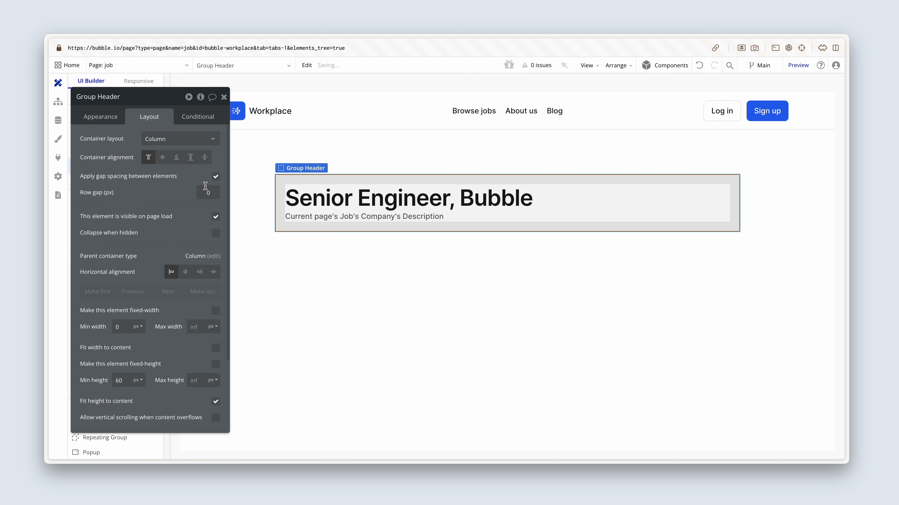
click(200, 193)
drag(202, 193, 214, 193)
text(12)
click(181, 204)
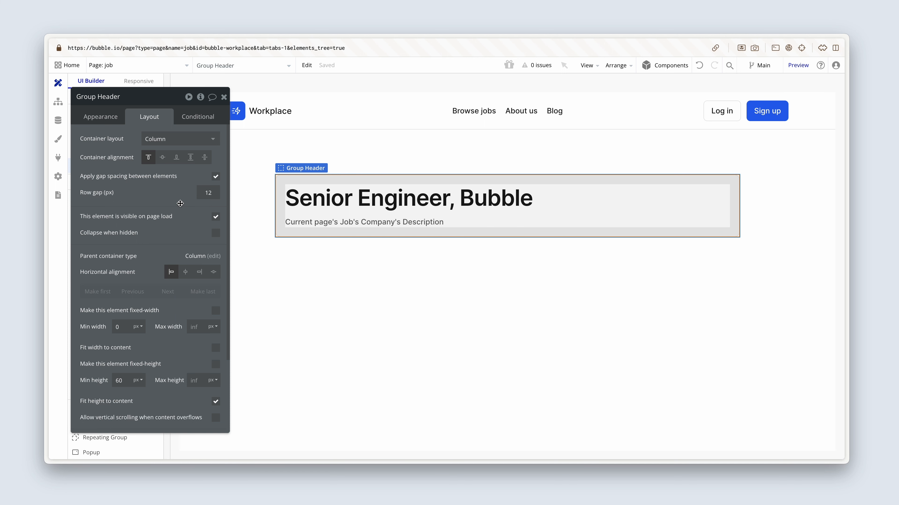
Step: Group the job title and company description texts inside Group Header in a Column container
click(370, 226)
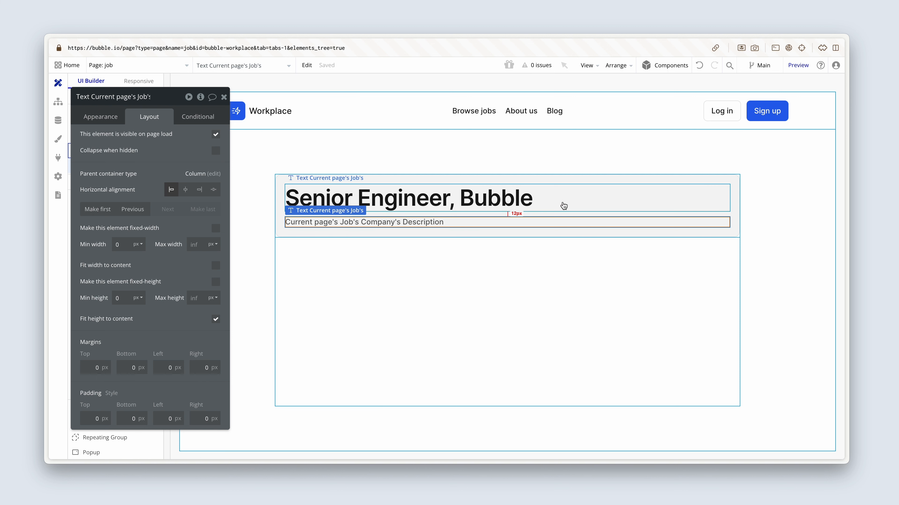
shift+click(548, 203)
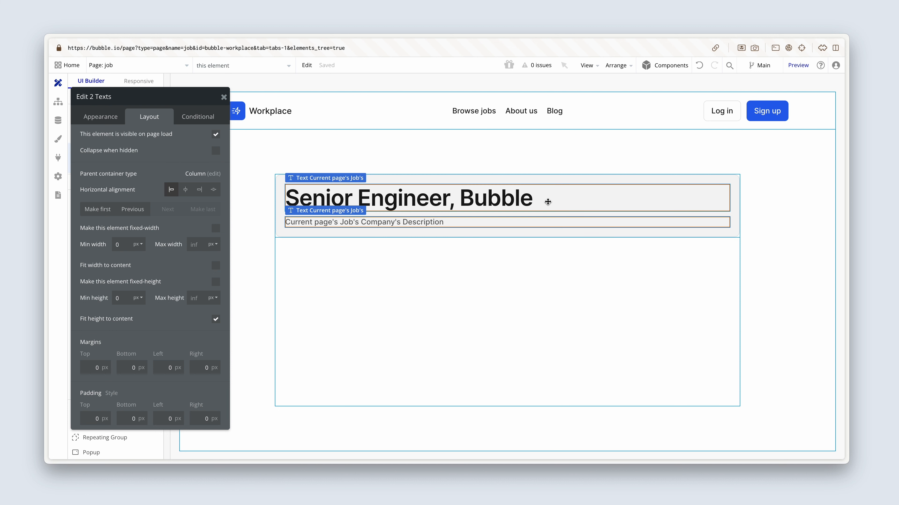
right_click(547, 202)
mouse_move(594, 263)
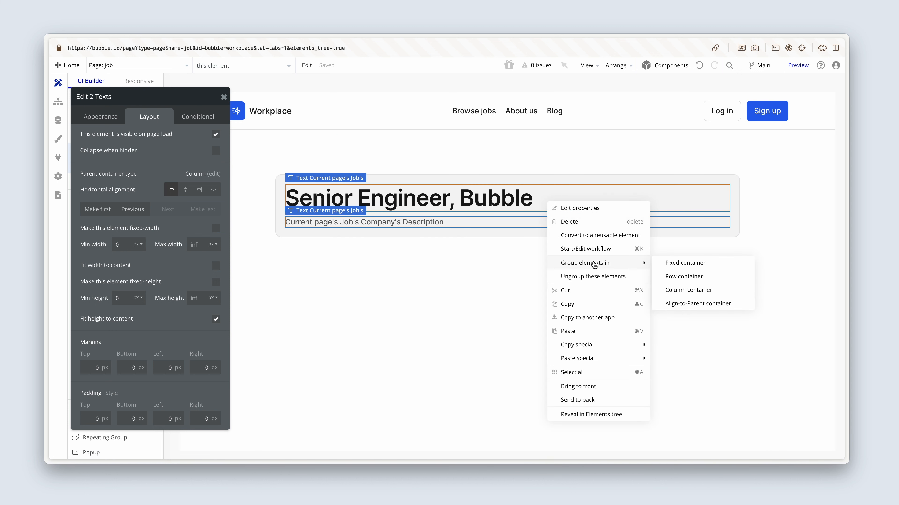
click(671, 290)
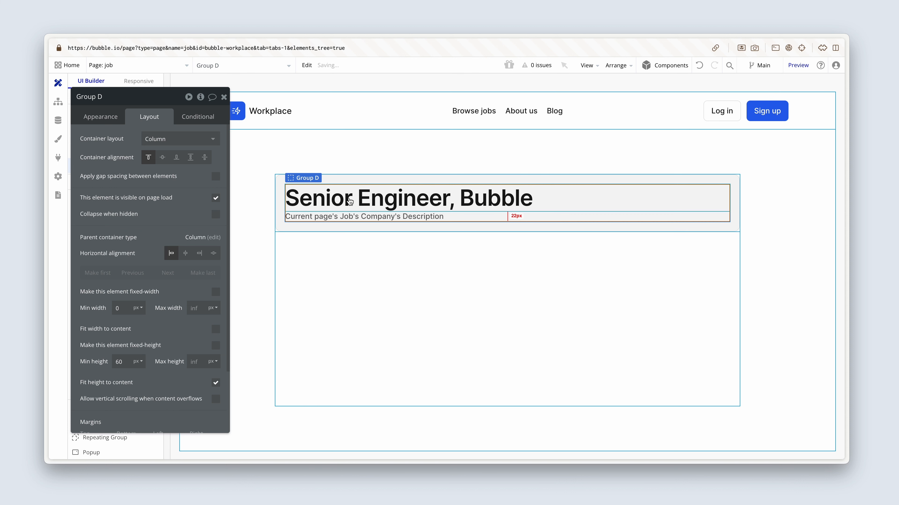
Step: Rename the new inner column group to "Group Title & subtitle"
click(144, 102)
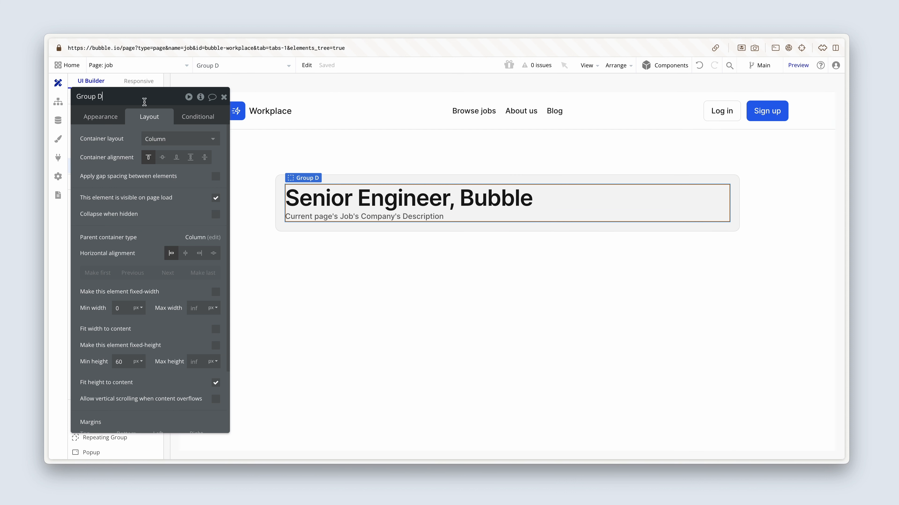
key(BackSpace)
text(Title & subtitle)
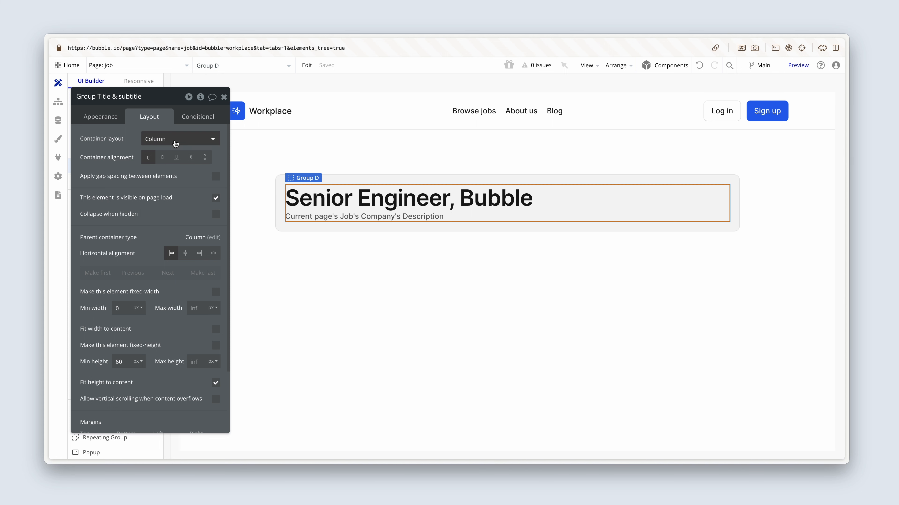
Step: Apply gap spacing between the elements in Group Title & subtitle with a row gap of 16 px
click(215, 177)
click(206, 195)
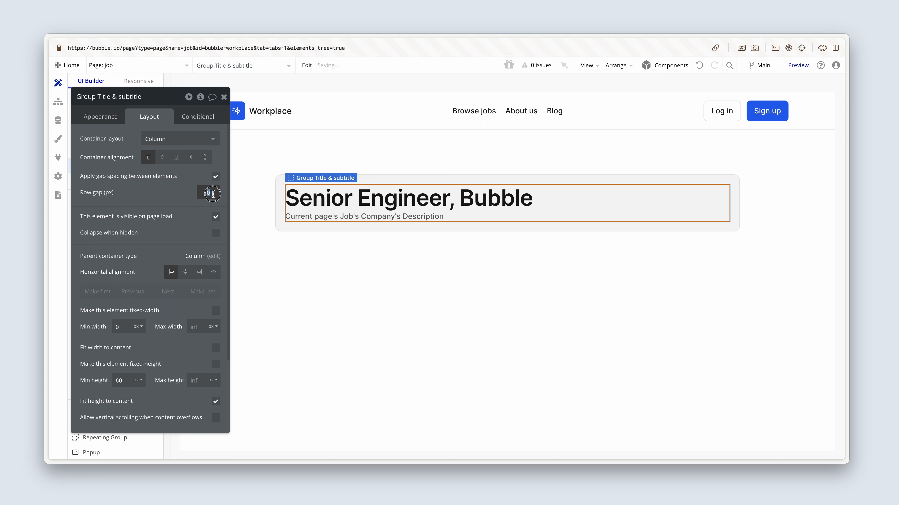
text(16)
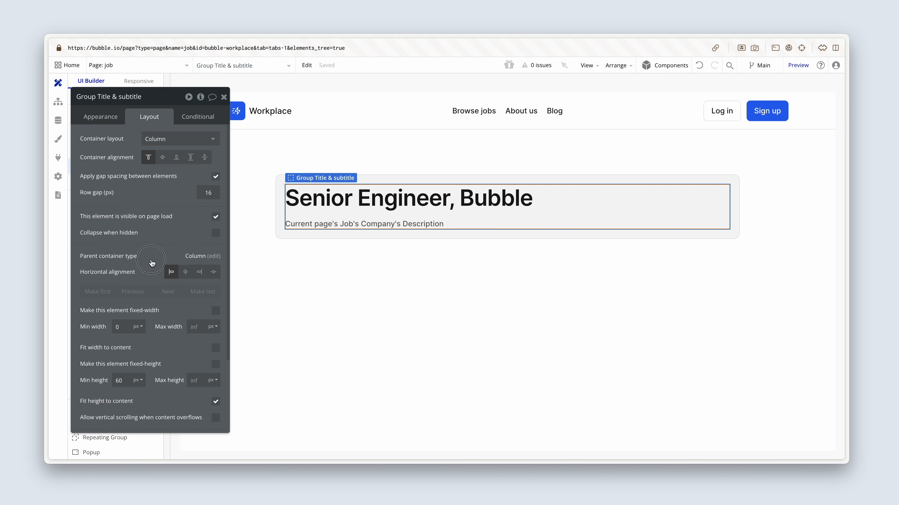
Step: Set the max width of Group Title & subtitle to 768 px and close its properties
drag(155, 264, 171, 231)
click(212, 293)
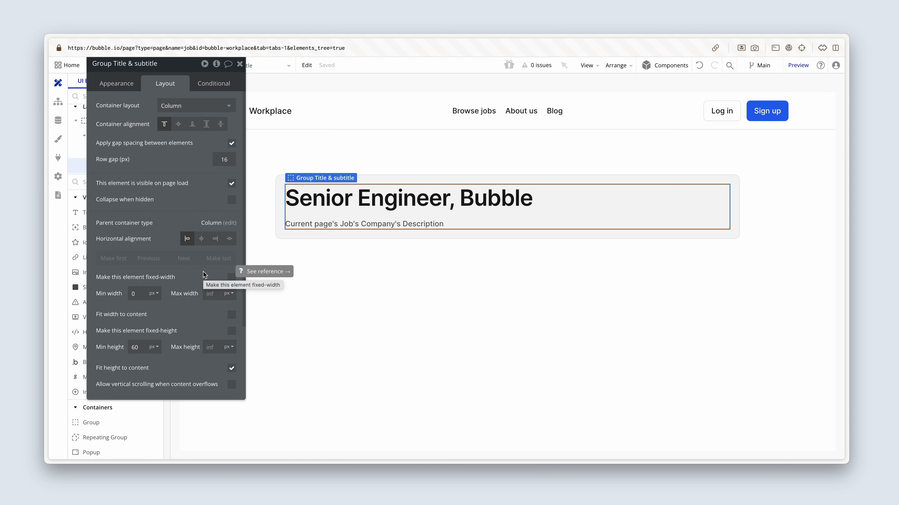
text(768)
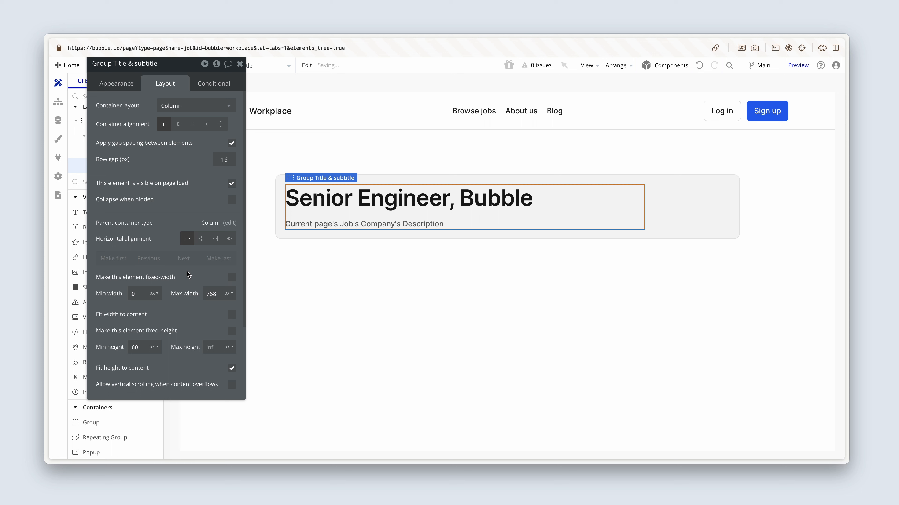
click(396, 223)
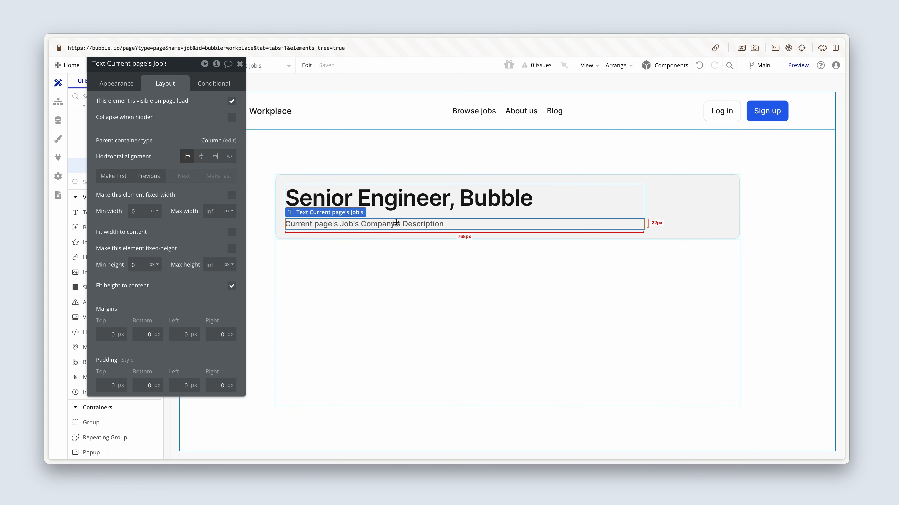
click(240, 64)
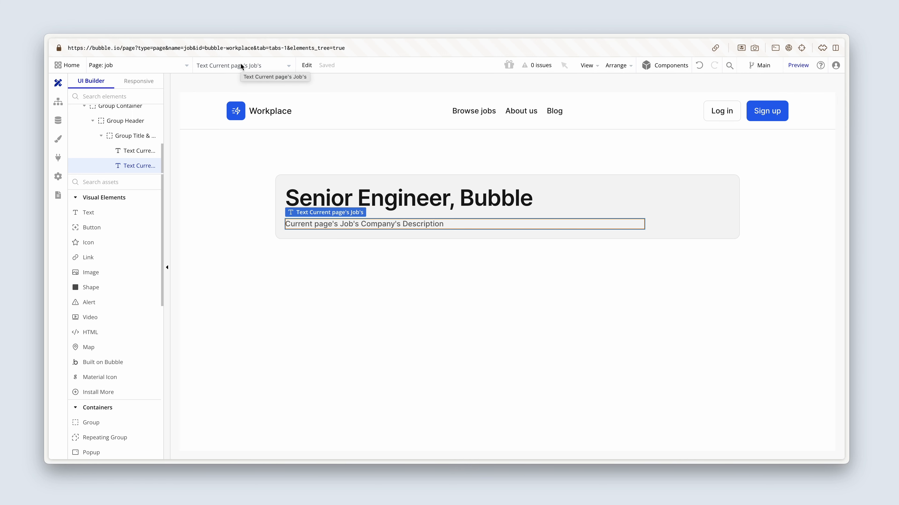
click(325, 243)
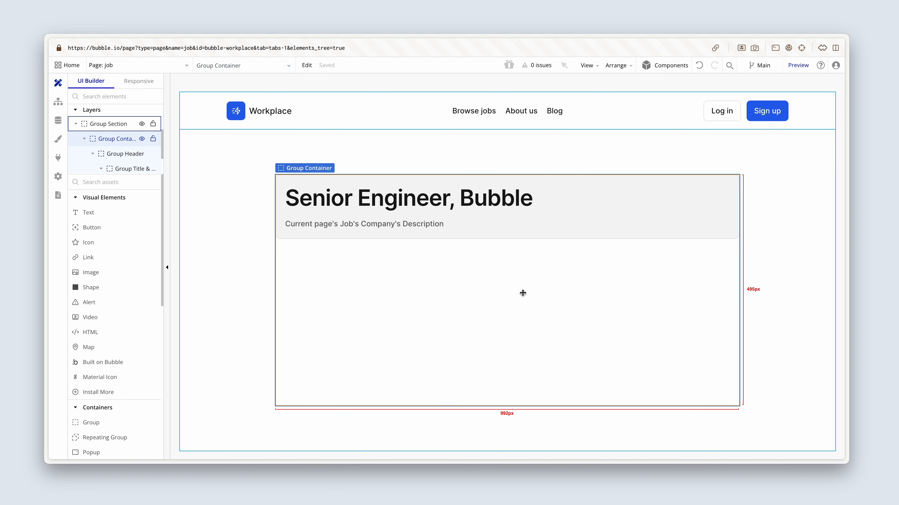
Step: On the search page, convert the Sponsored Job card group into a reusable element named "Job card"
click(149, 65)
click(160, 133)
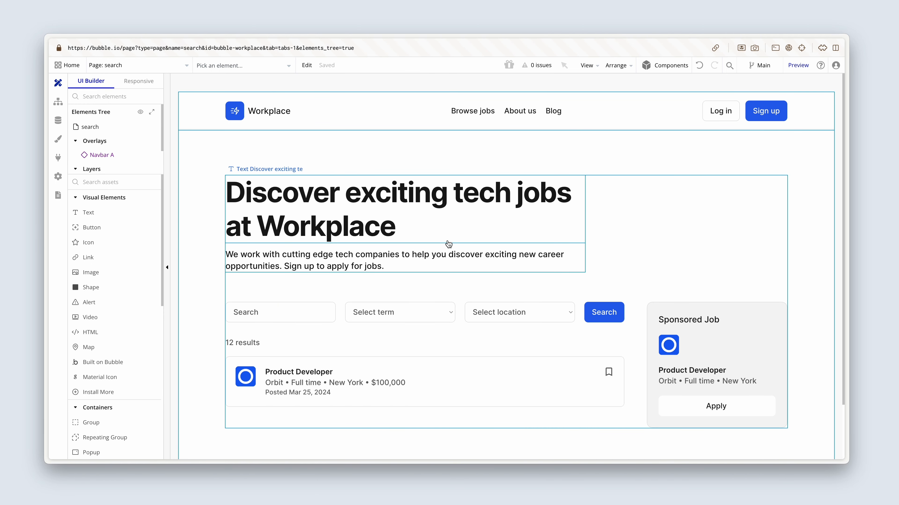
click(650, 305)
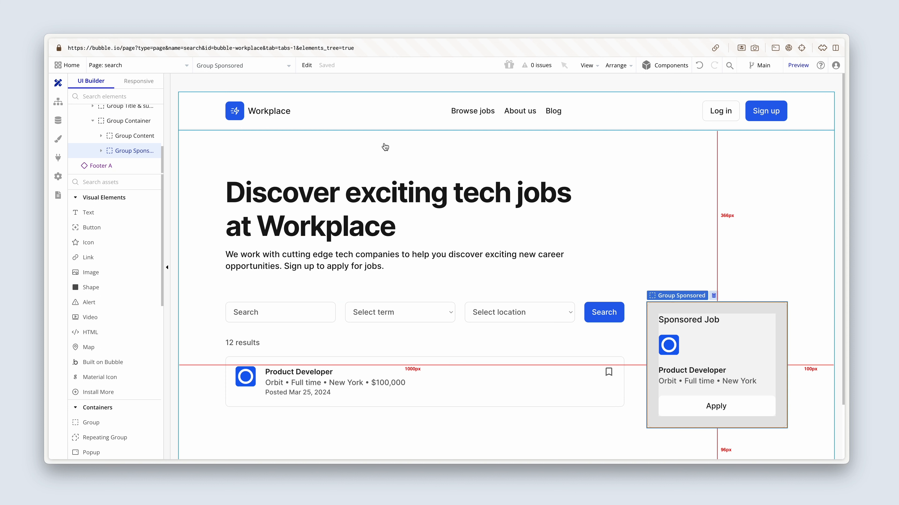
click(307, 67)
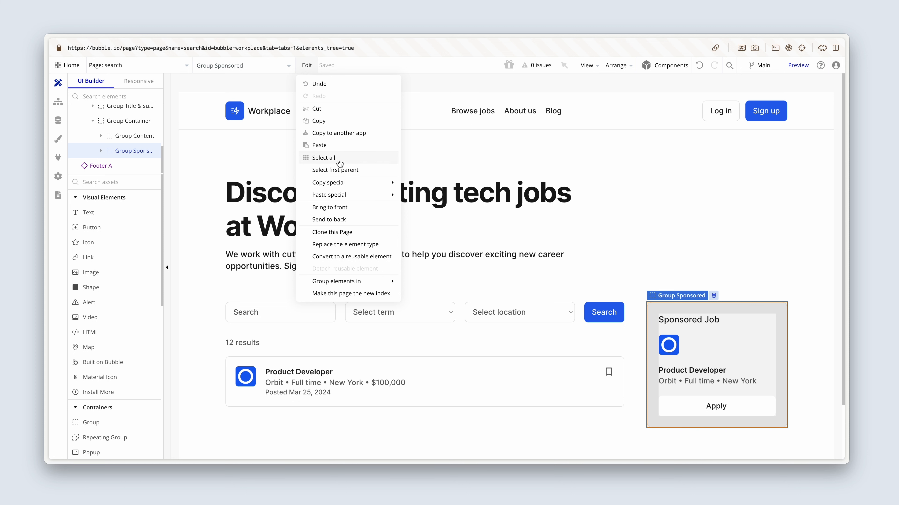
click(348, 257)
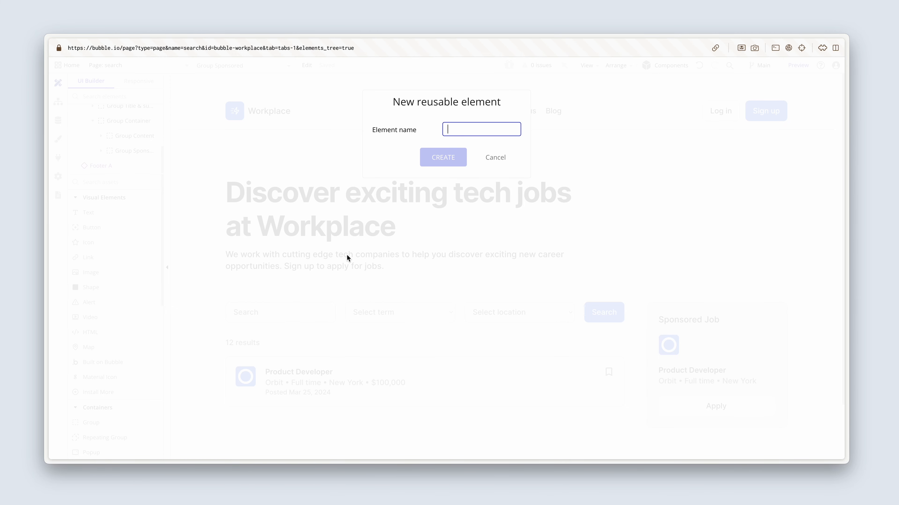
text(Job card)
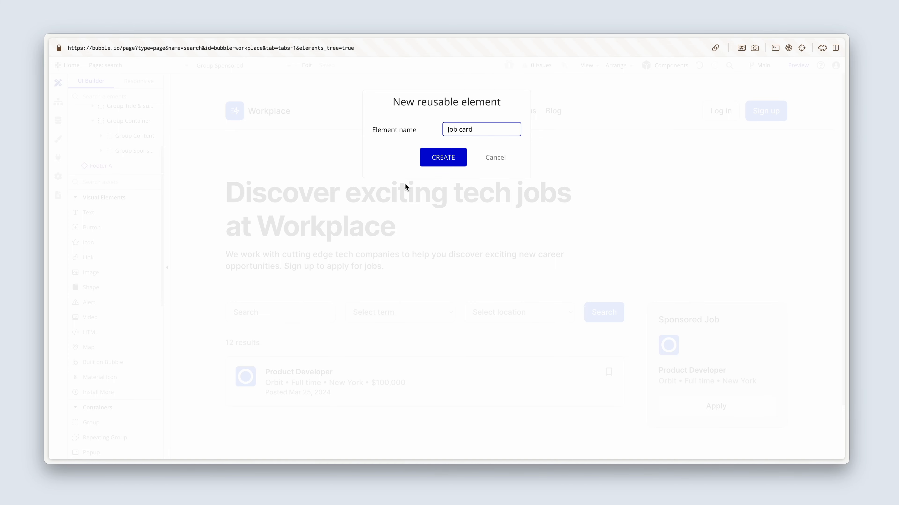
click(425, 164)
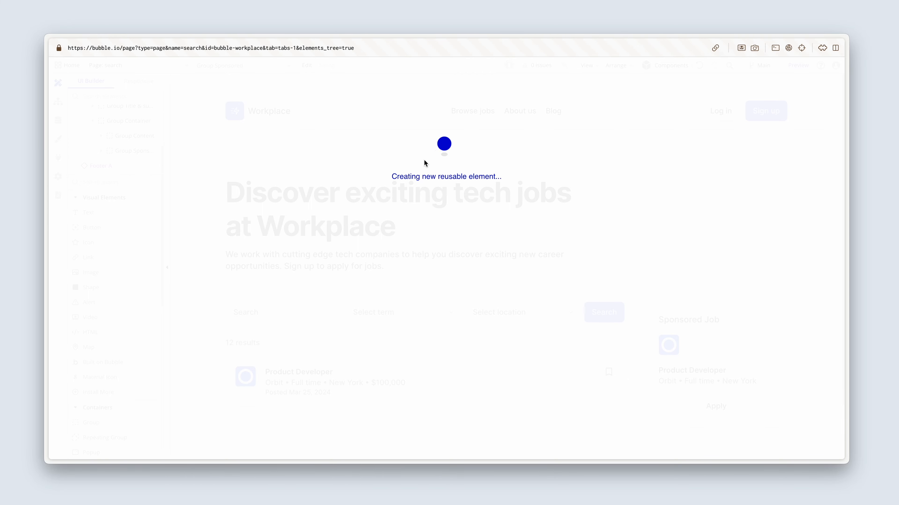
Step: Review the layout and appearance settings of the Job card reusable element
double_click(443, 138)
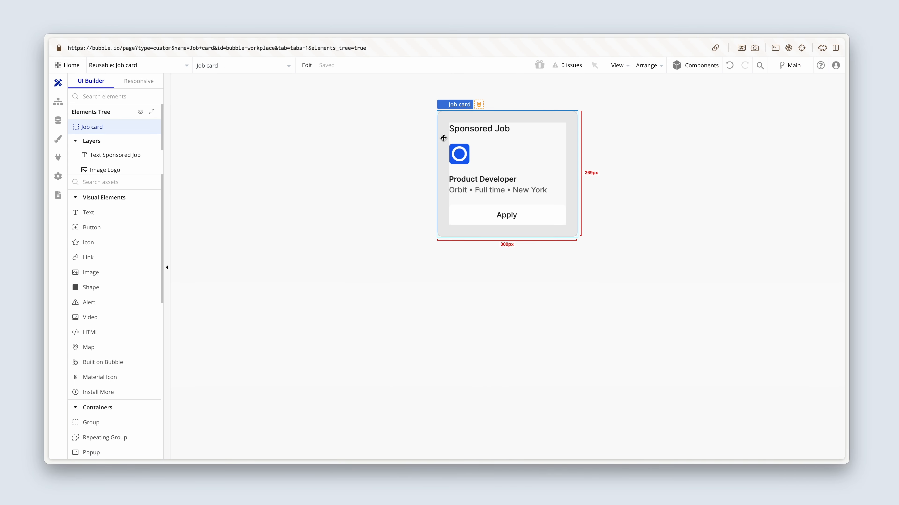
drag(149, 189, 305, 223)
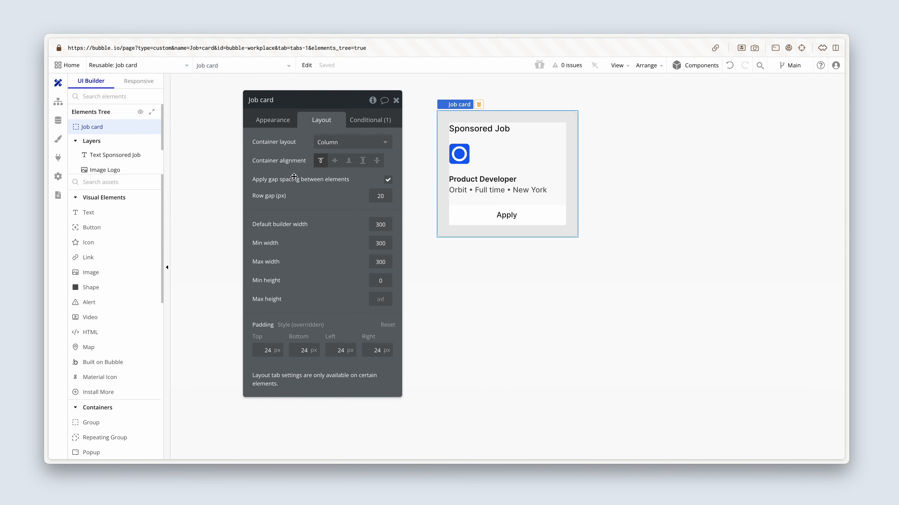
click(271, 121)
drag(277, 148, 291, 149)
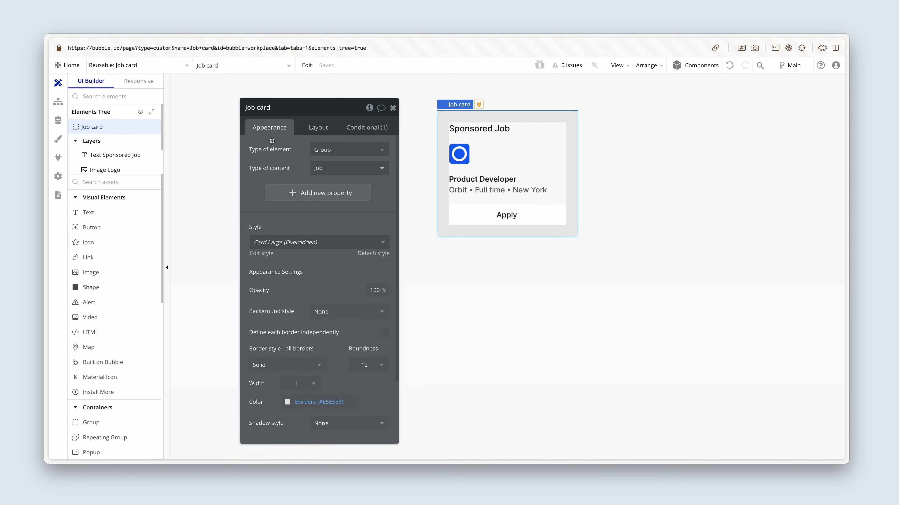
Step: On the job page, place the Job card reusable element in Group Container below the header
click(157, 66)
click(248, 111)
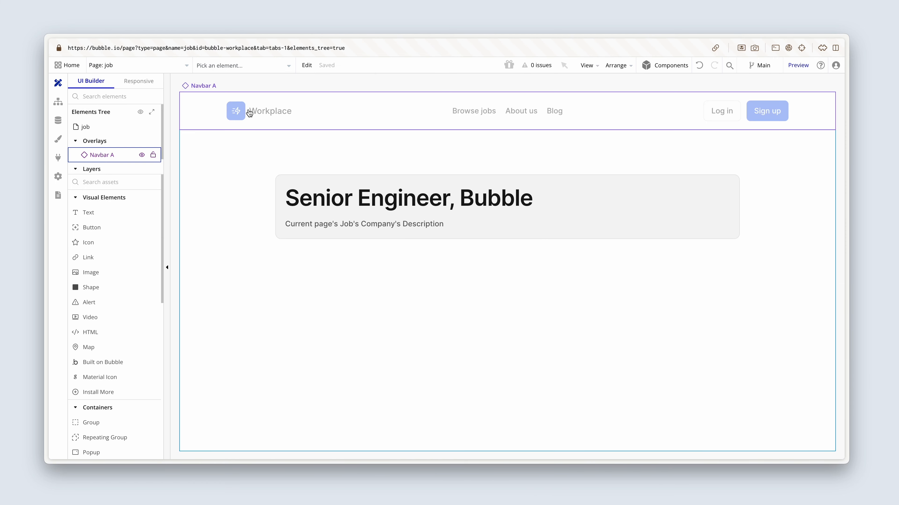
scroll(110, 240, down, 10)
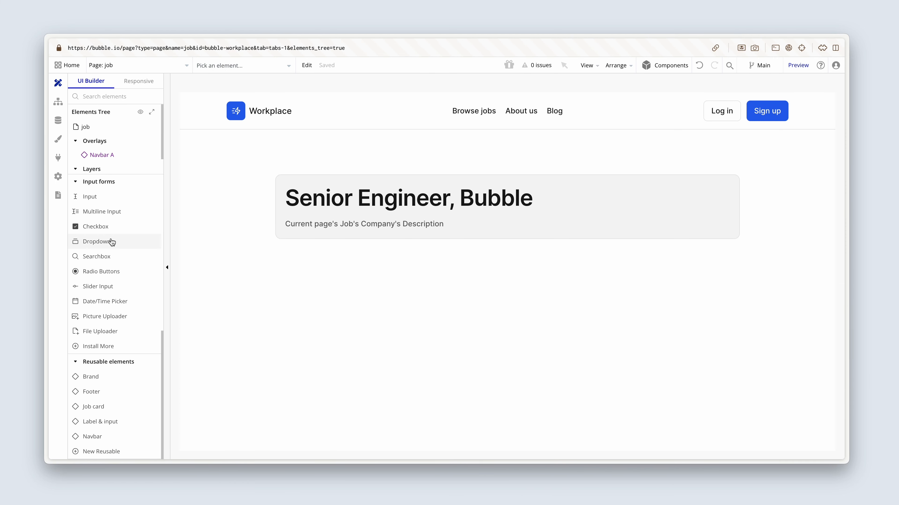
click(115, 408)
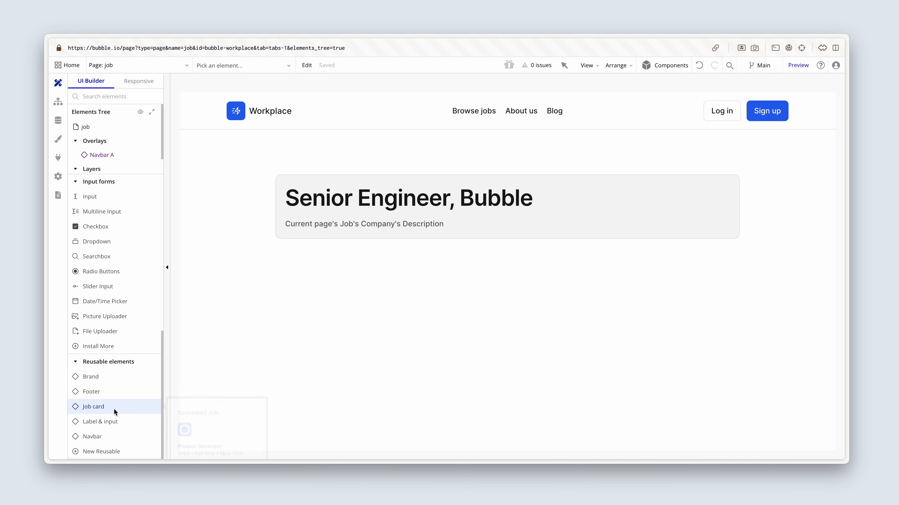
click(297, 268)
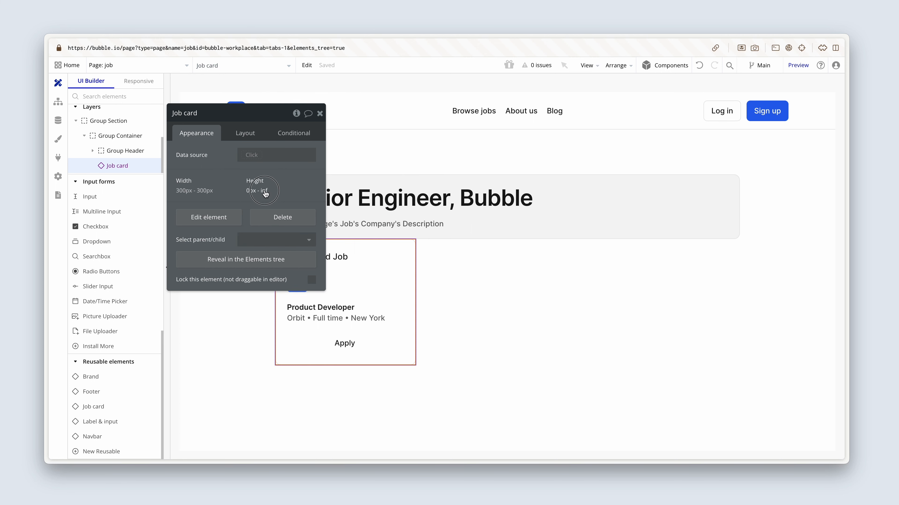
drag(265, 192, 208, 223)
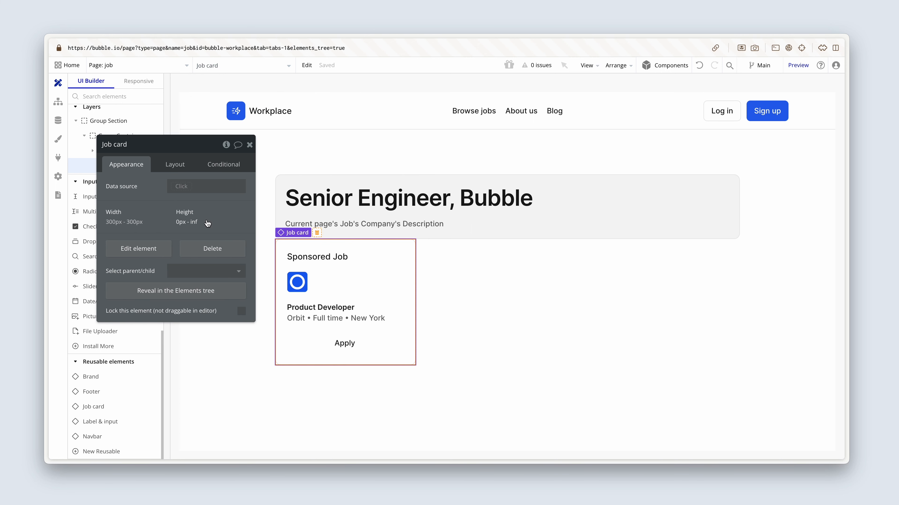
Step: Detach the placed Job card from its reusable element and delete its "Sponsored Job" text
drag(293, 270, 294, 271)
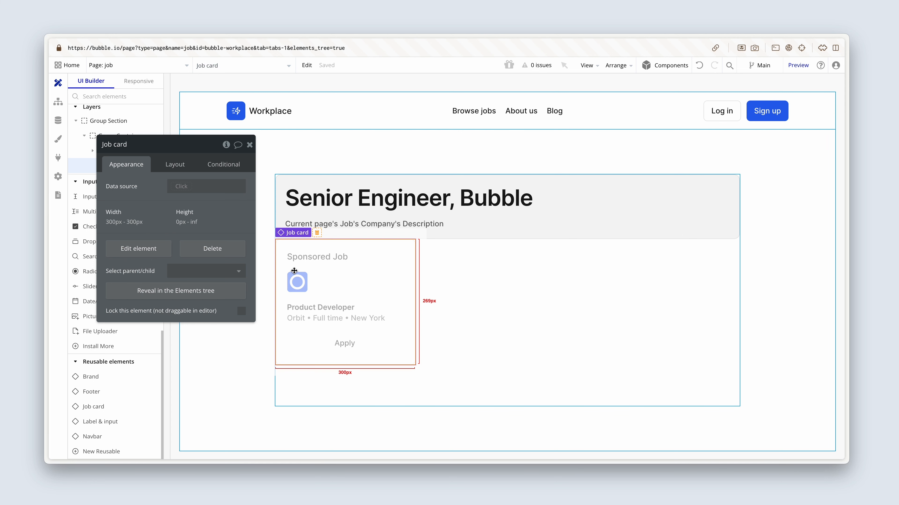
right_click(293, 272)
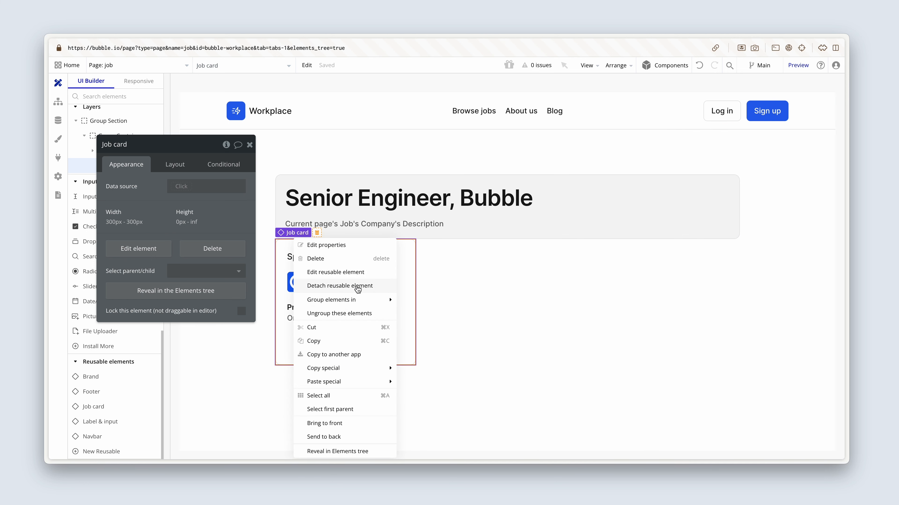
click(376, 288)
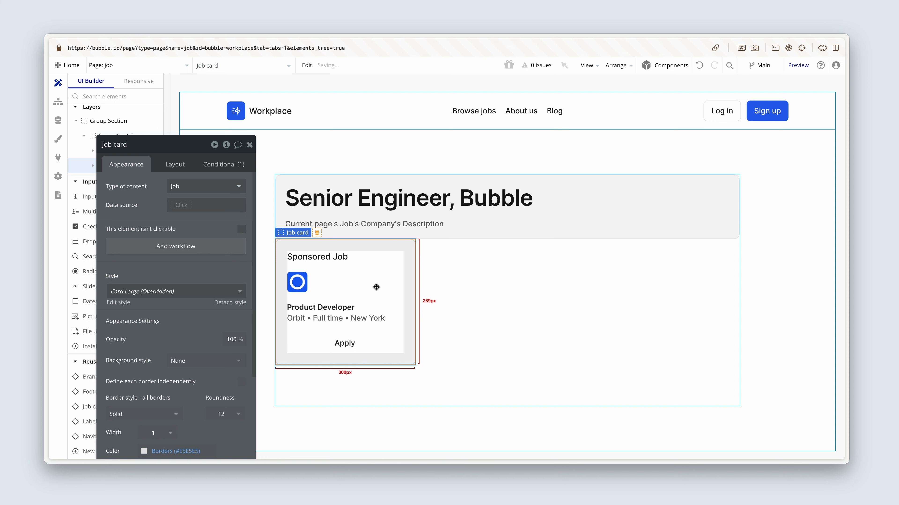
click(336, 260)
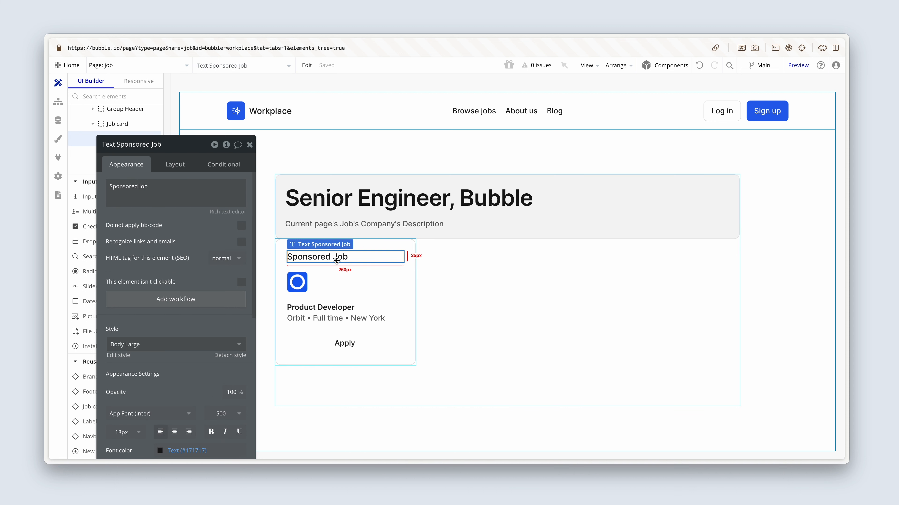
key(Delete)
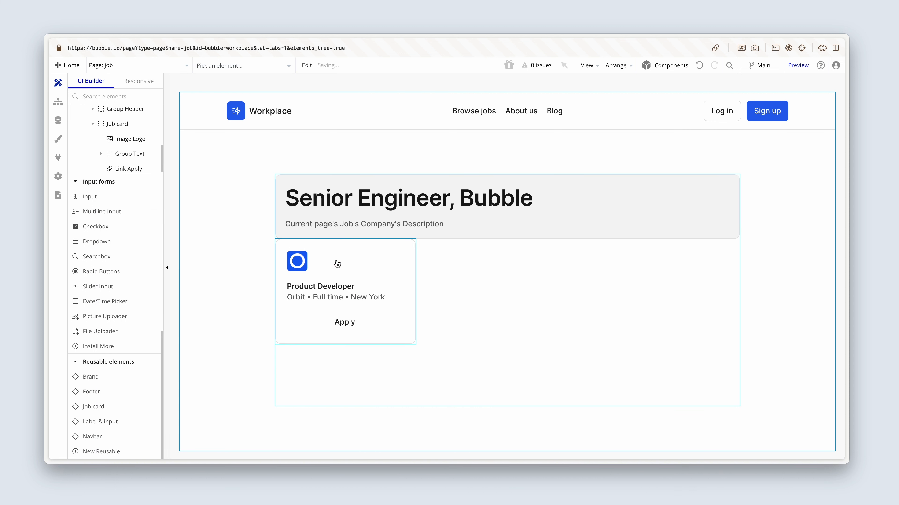
Step: Replace the Apply link in the Job card with a Button element
double_click(367, 251)
drag(124, 321, 141, 285)
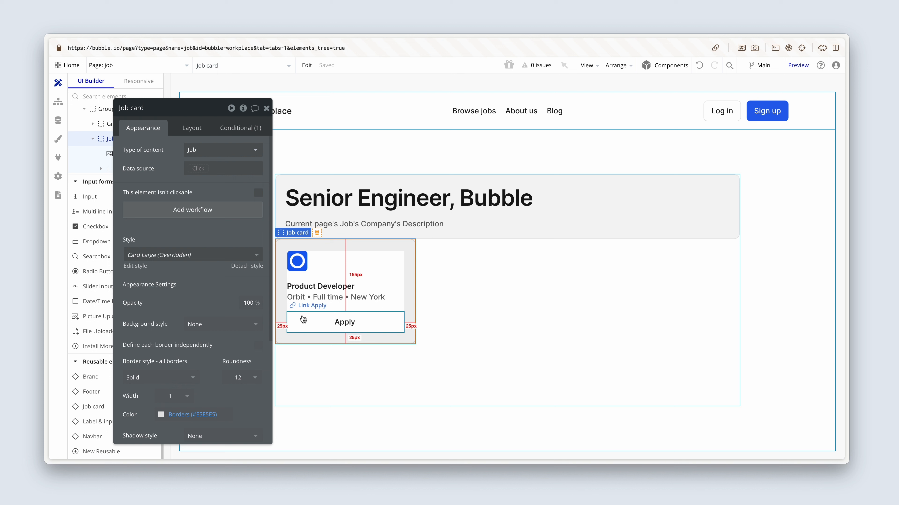
click(303, 317)
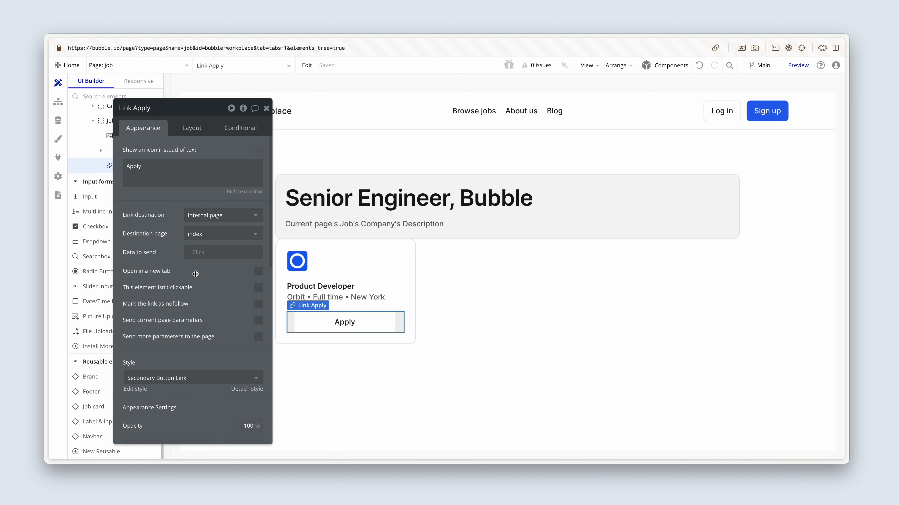
right_click(323, 320)
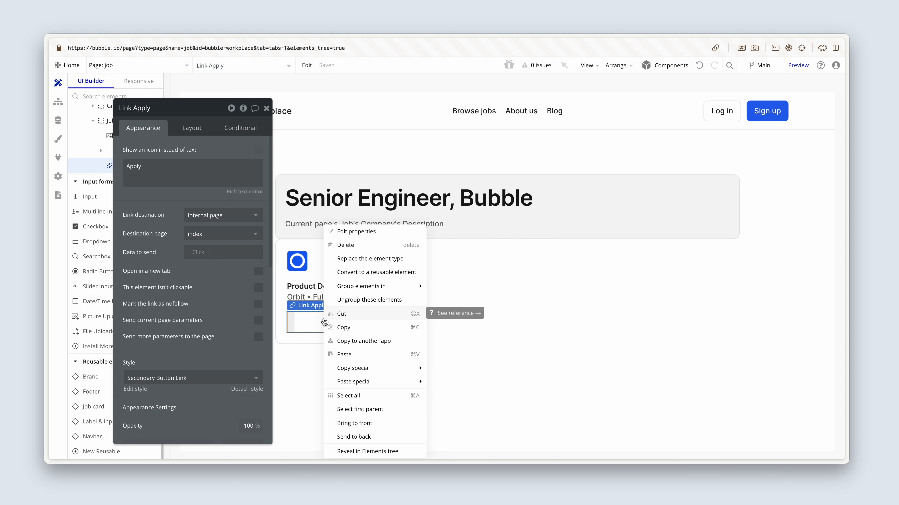
click(386, 258)
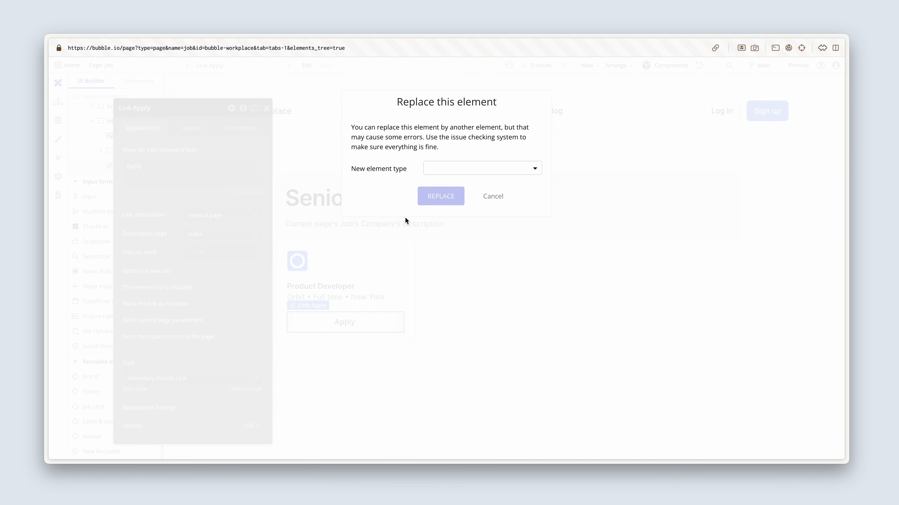
click(441, 172)
click(454, 199)
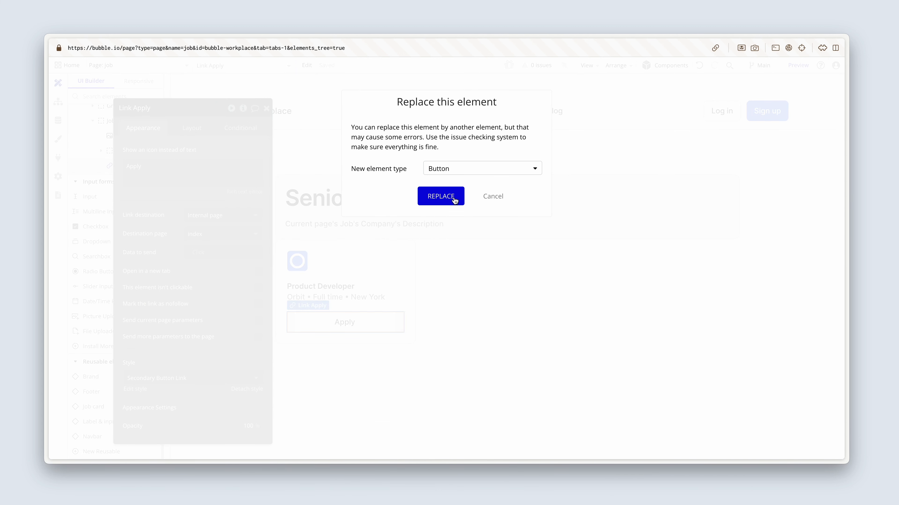
click(452, 200)
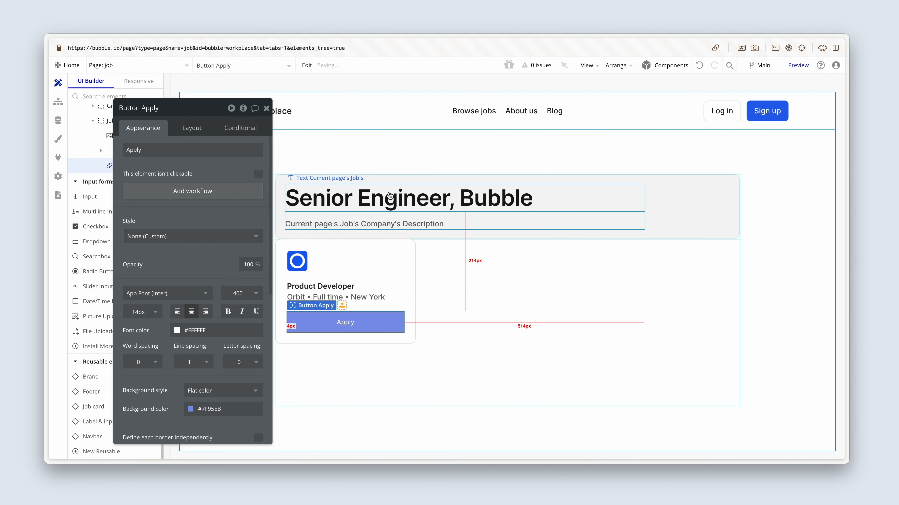
Step: Apply the Primary Button style to the Apply button
click(237, 238)
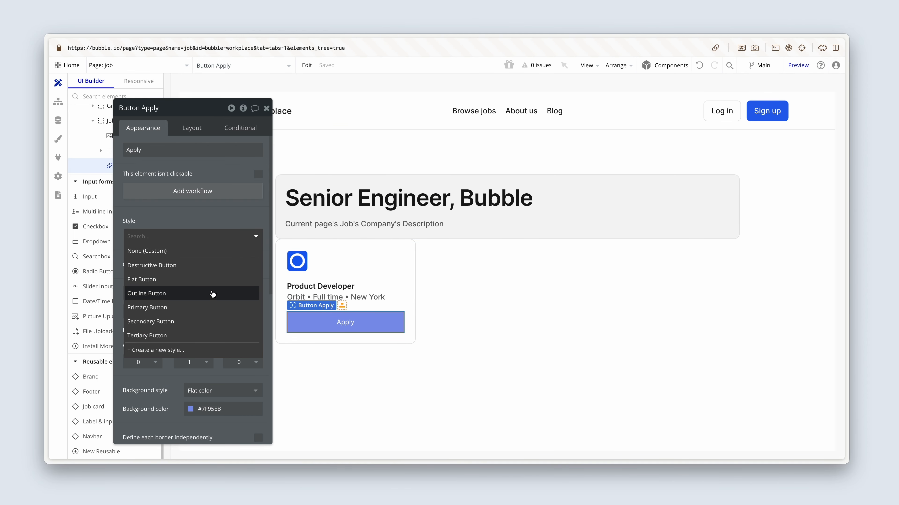
click(211, 307)
click(404, 262)
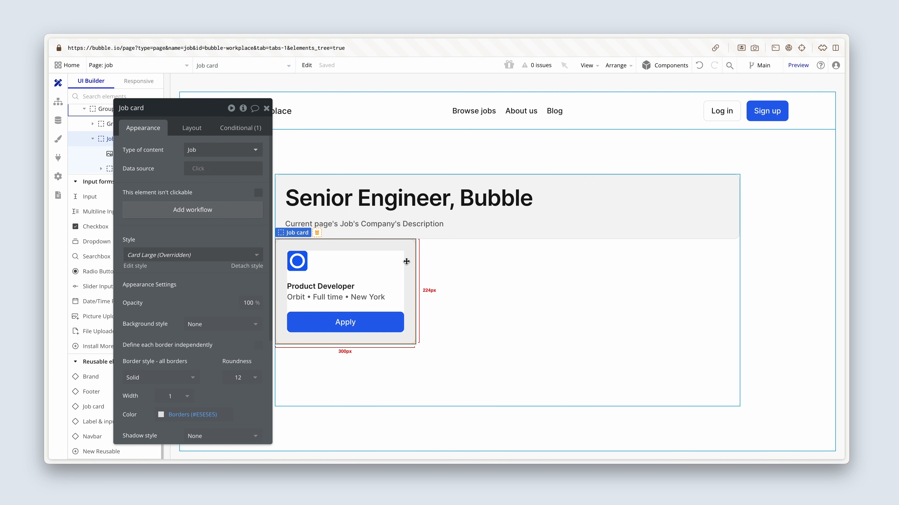
Step: Apply gap spacing between the elements in Group Container with a row gap of 48 px and close its properties
click(447, 261)
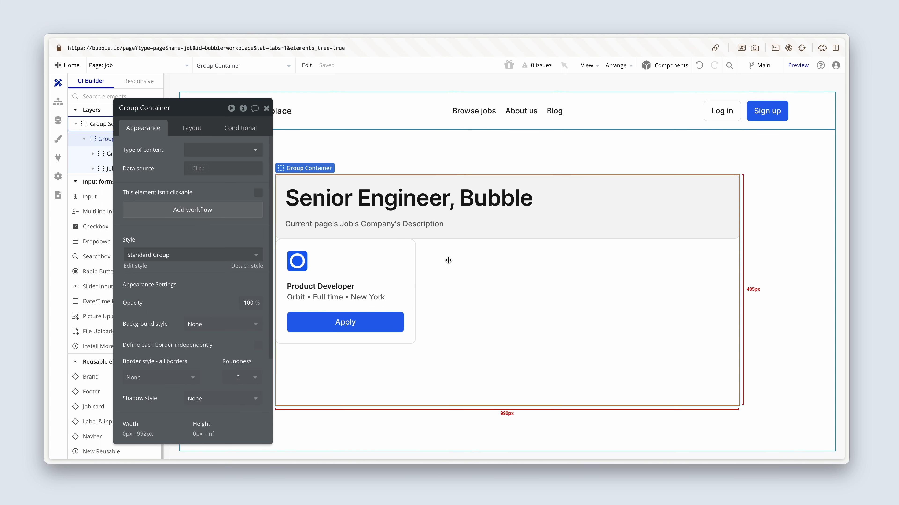
drag(228, 283, 210, 279)
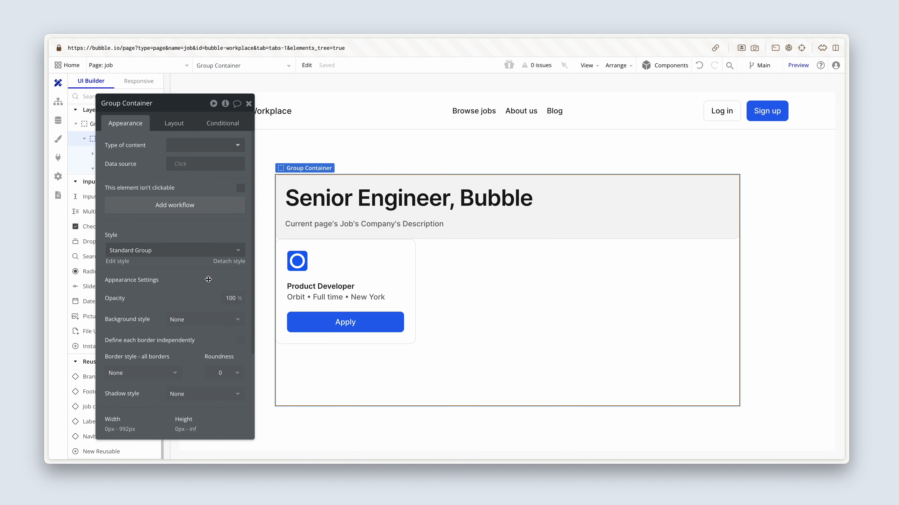
click(178, 127)
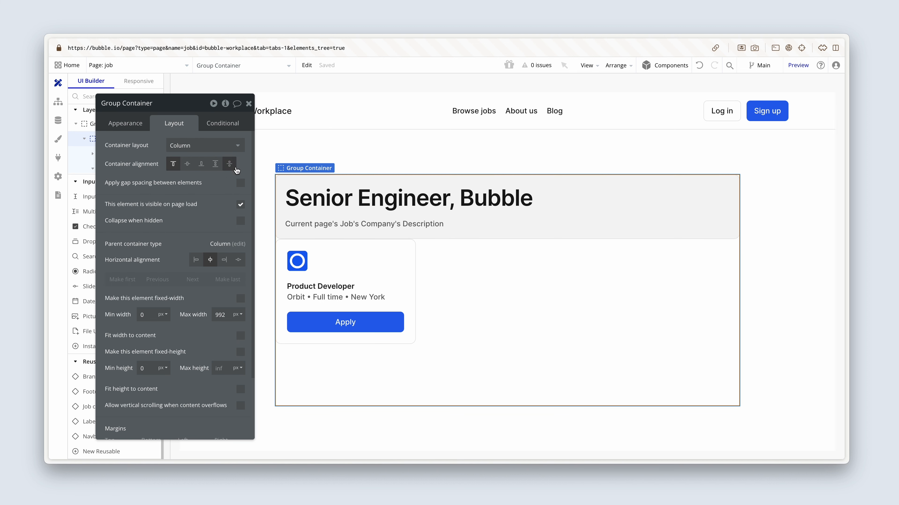
click(240, 183)
click(233, 199)
text(48)
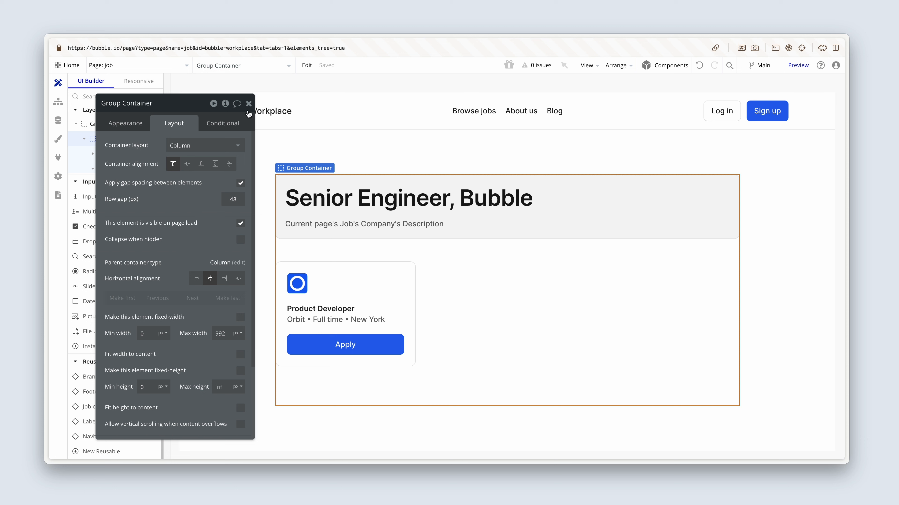
click(249, 104)
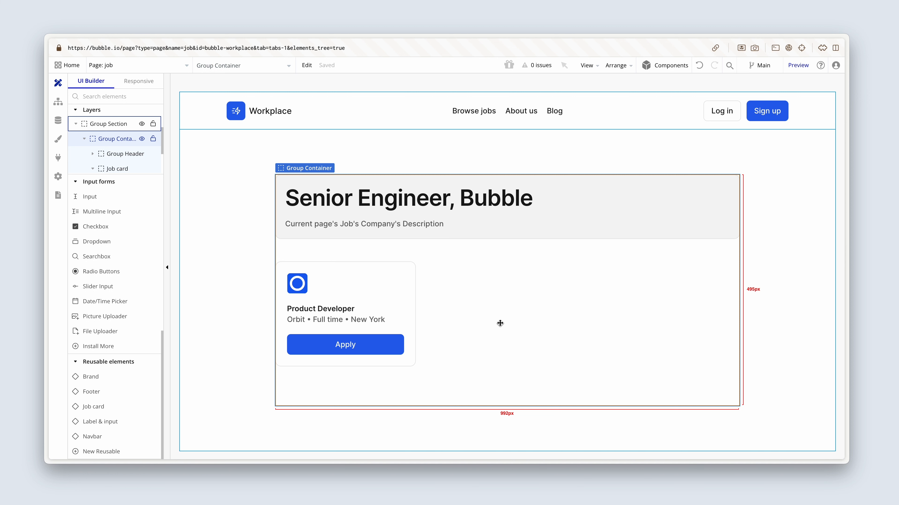
Step: Add a text element below the Job card that shows the dynamic value Current page's Job's Description
scroll(118, 190, up, 8)
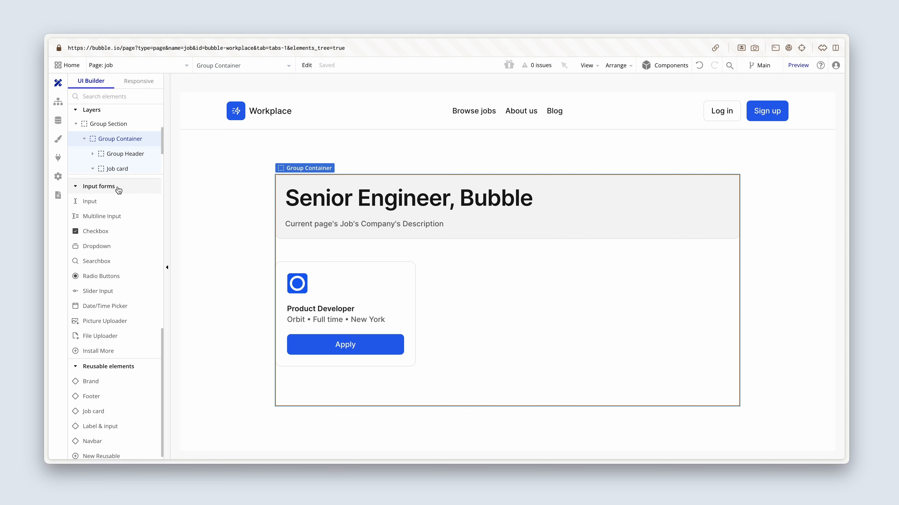
click(118, 190)
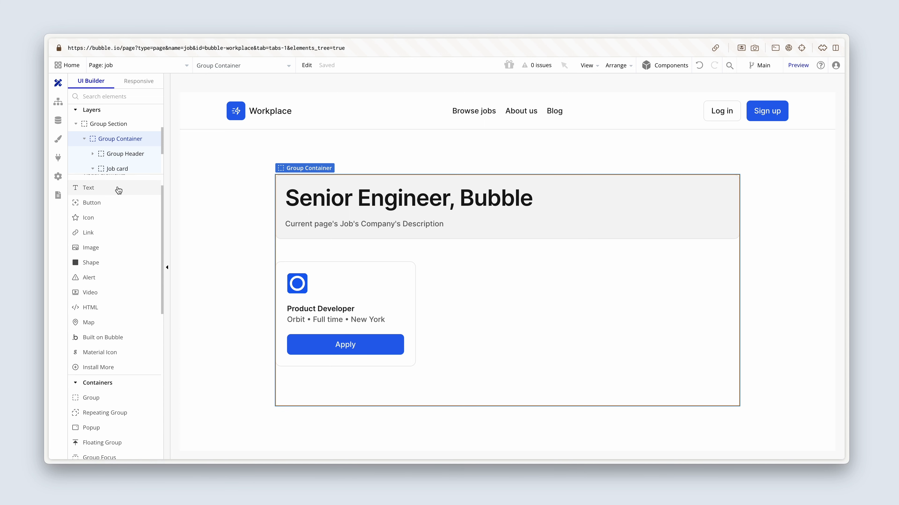
click(343, 386)
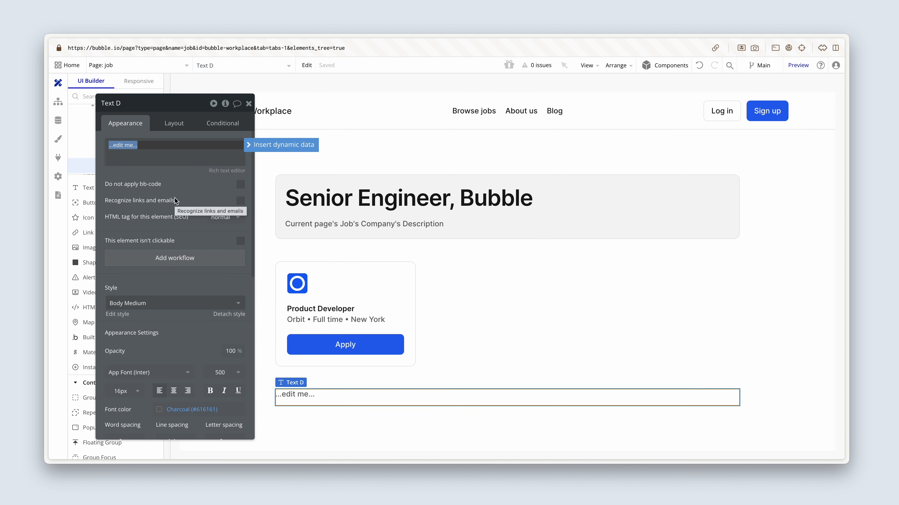
click(273, 147)
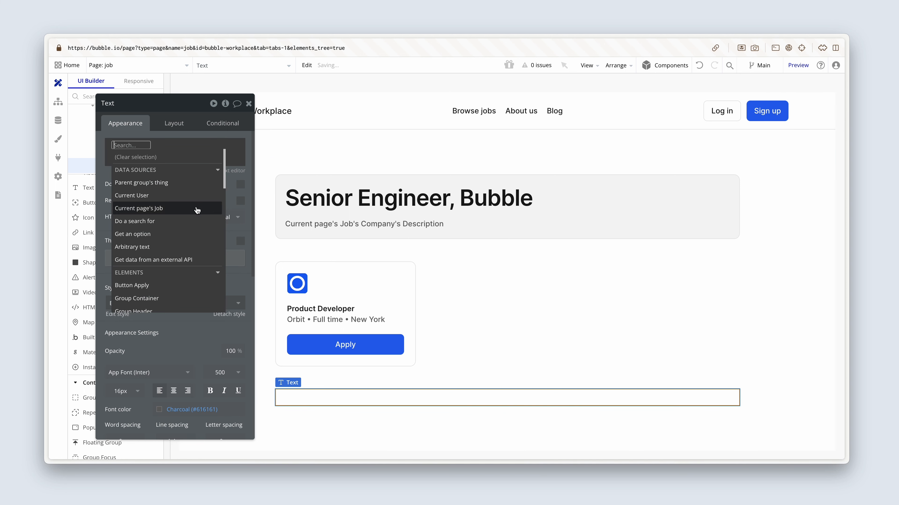
click(197, 208)
click(212, 221)
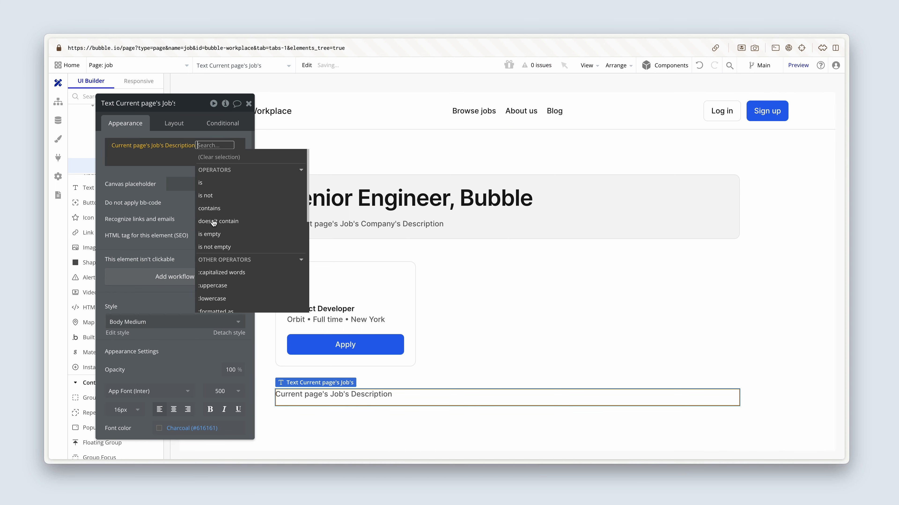
click(163, 210)
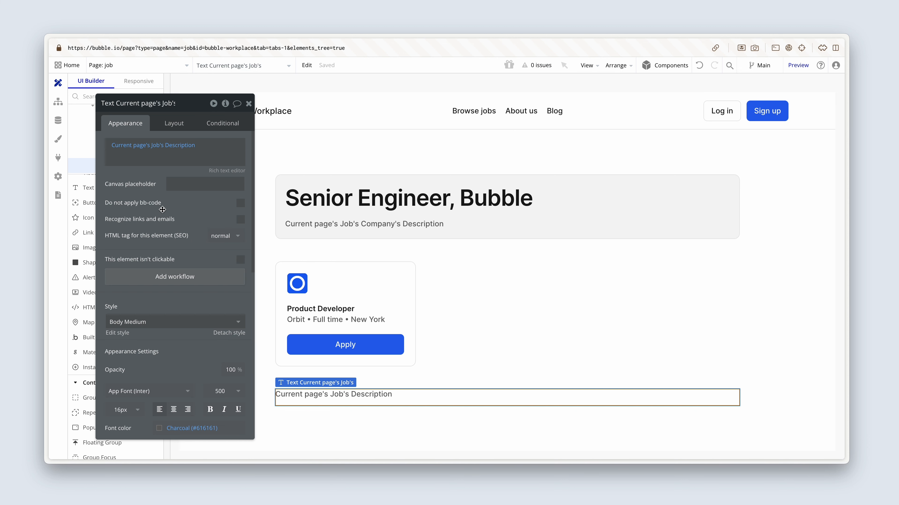
Step: Set the job description text's min width and min height to 0 px and return to its appearance settings
click(174, 126)
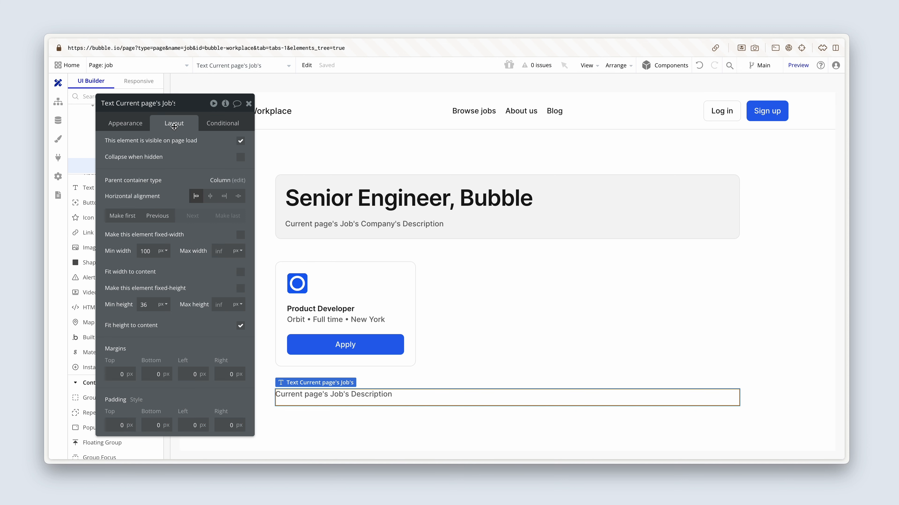
drag(152, 251, 135, 254)
key(BackSpace)
drag(152, 304, 131, 305)
key(BackSpace)
text(0)
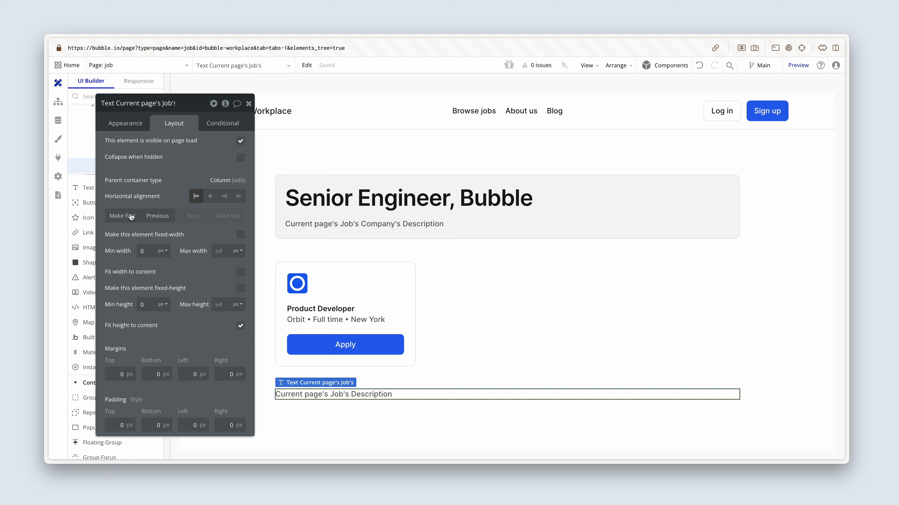
click(128, 127)
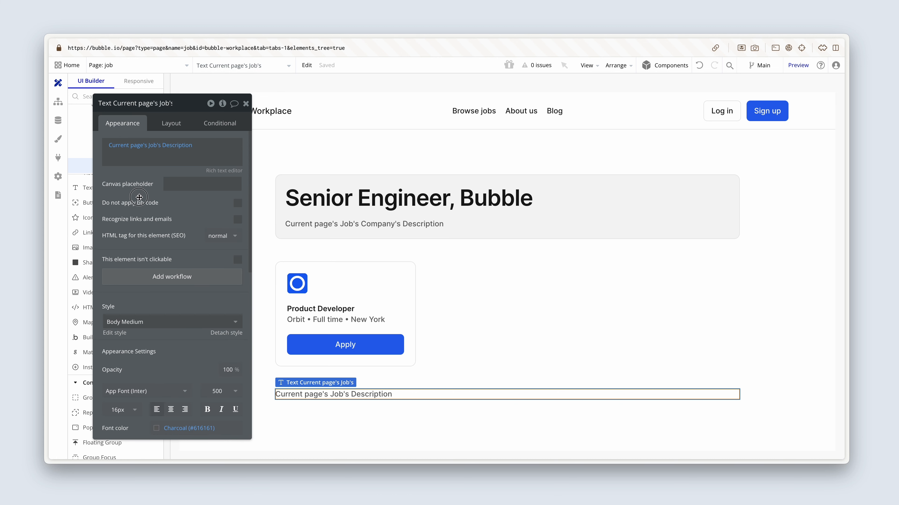
Step: Group the Job card and the job description text in a row container and name it Group Content
drag(139, 198, 139, 197)
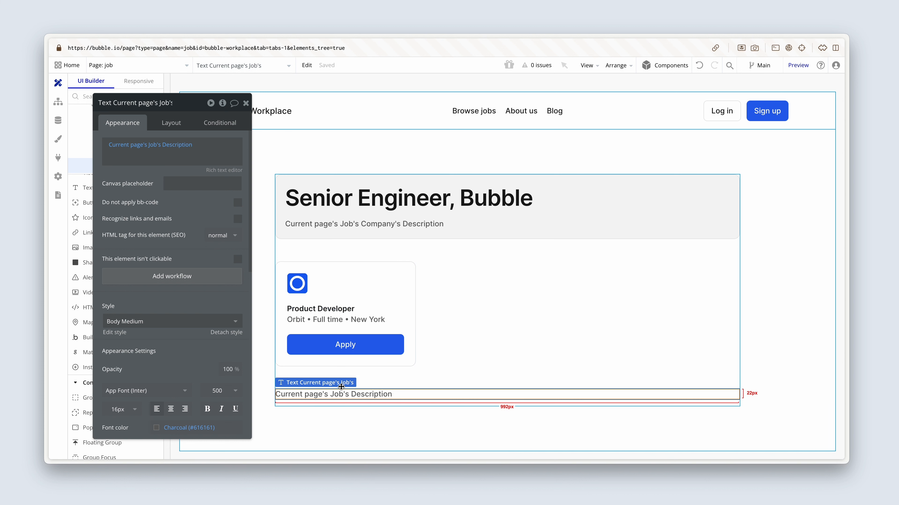
shift+click(364, 363)
right_click(364, 363)
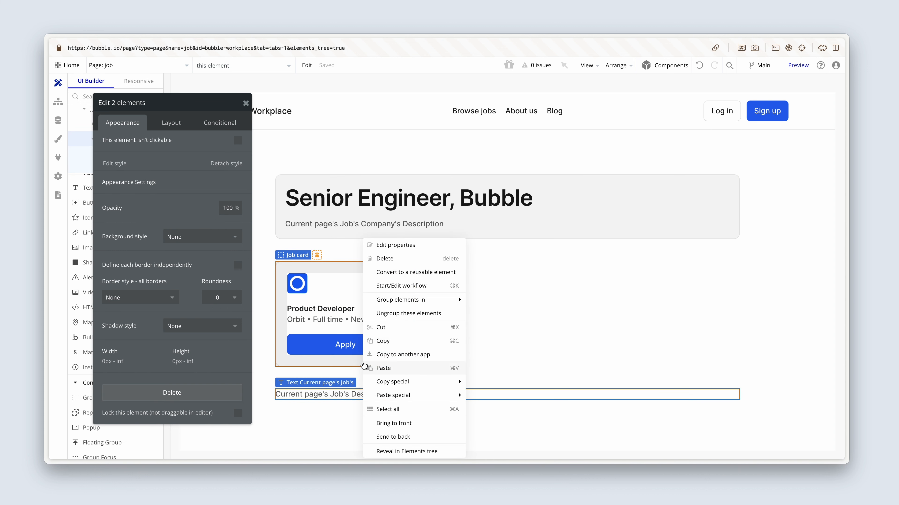
mouse_move(425, 307)
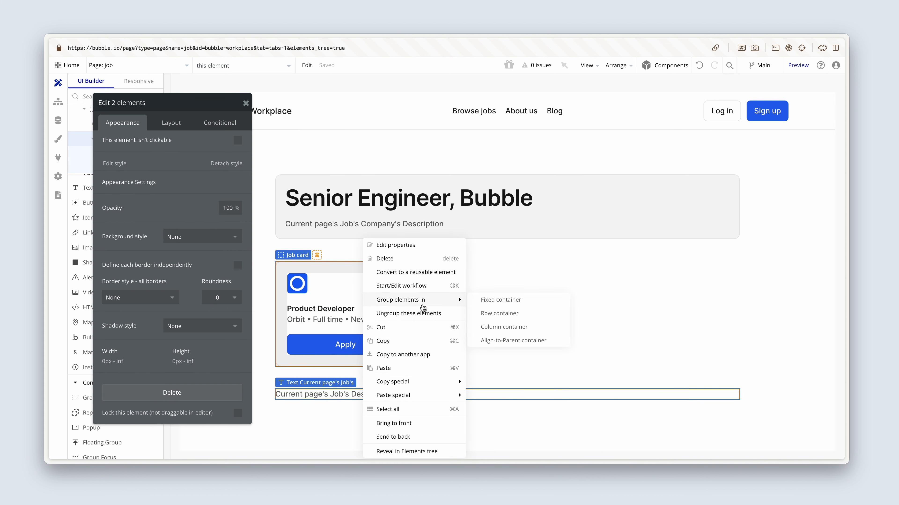
click(489, 313)
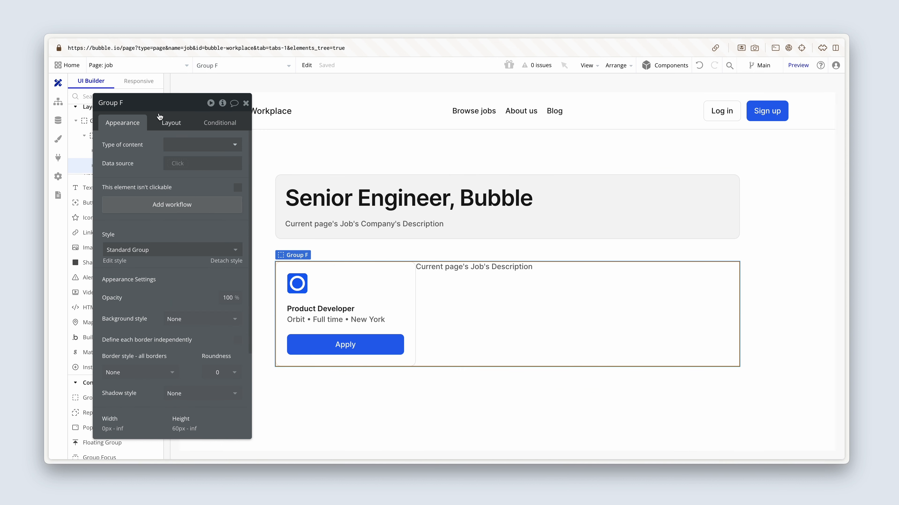
click(135, 103)
key(BackSpace)
text(Content)
Step: Apply gap spacing between the elements in Group Content with a row gap of 24 px and a column gap of 48 px
click(166, 122)
click(237, 184)
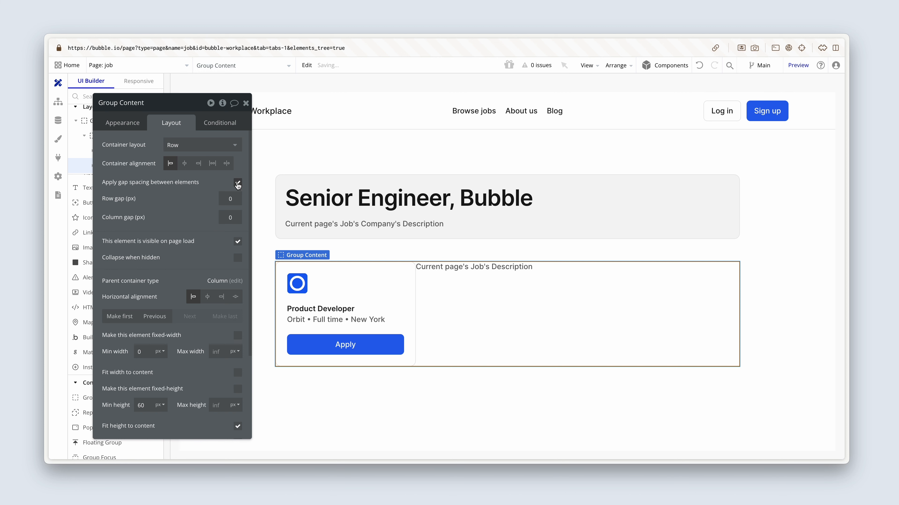
click(240, 217)
text(48)
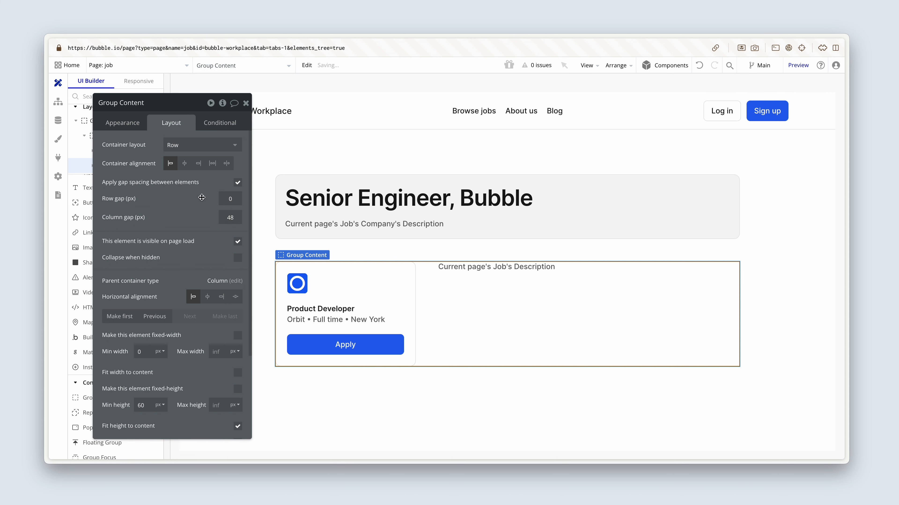
click(223, 198)
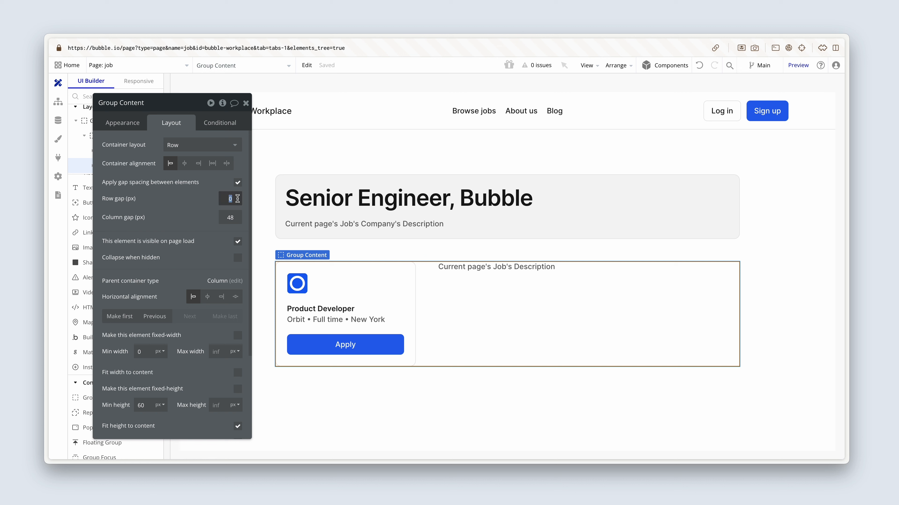
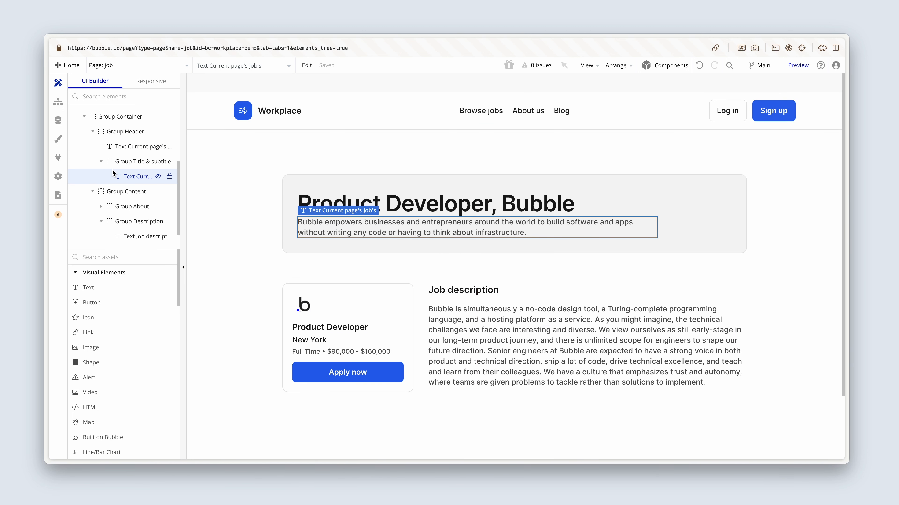
Step: Review the demo app's job data and the application rights options in its general settings
click(59, 121)
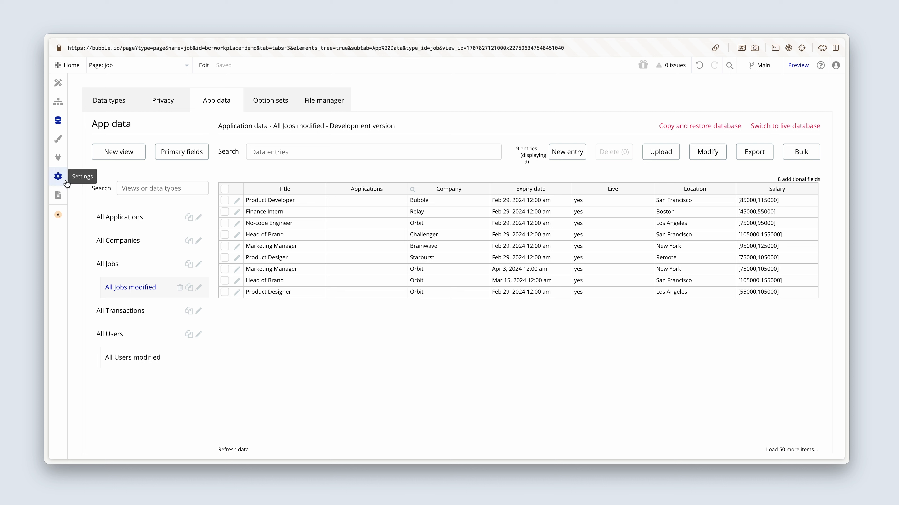
click(59, 177)
click(149, 106)
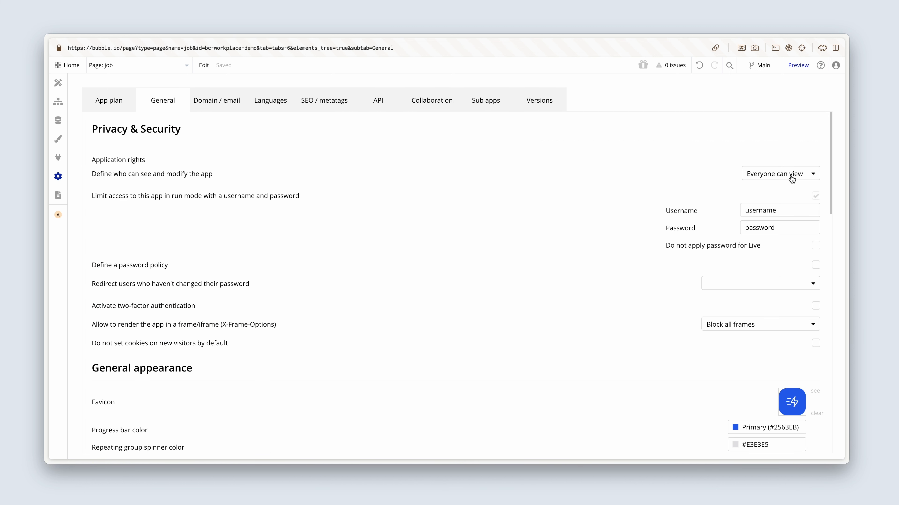
click(812, 177)
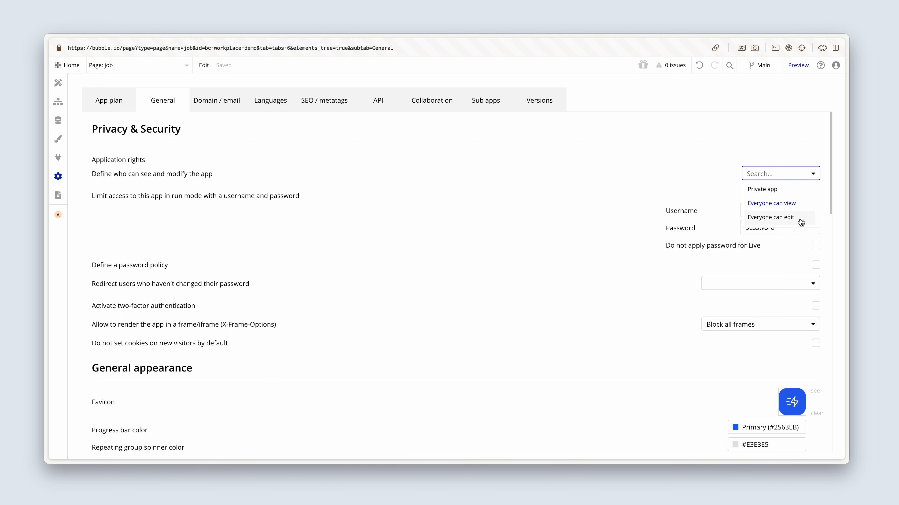
click(695, 185)
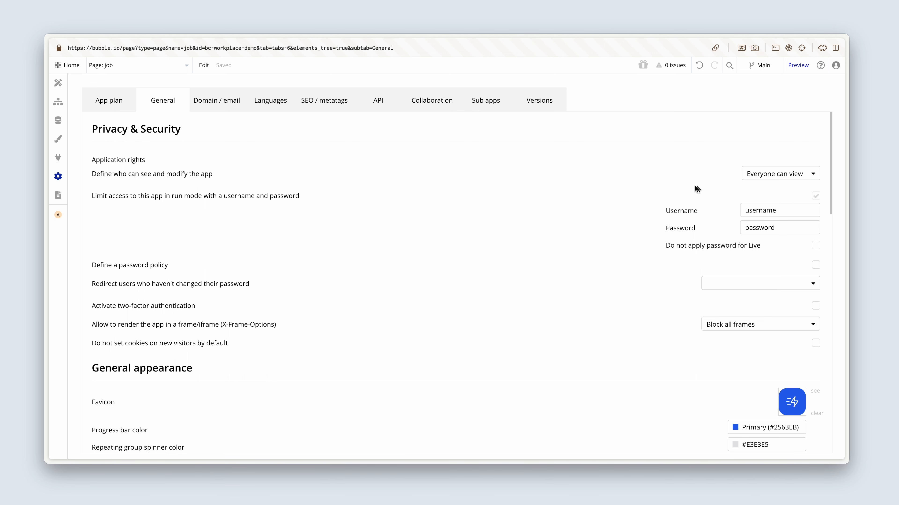
Step: Copy the full Description text from Bubble's Product Developer job entry in the demo app and leave the entry without saving
click(64, 121)
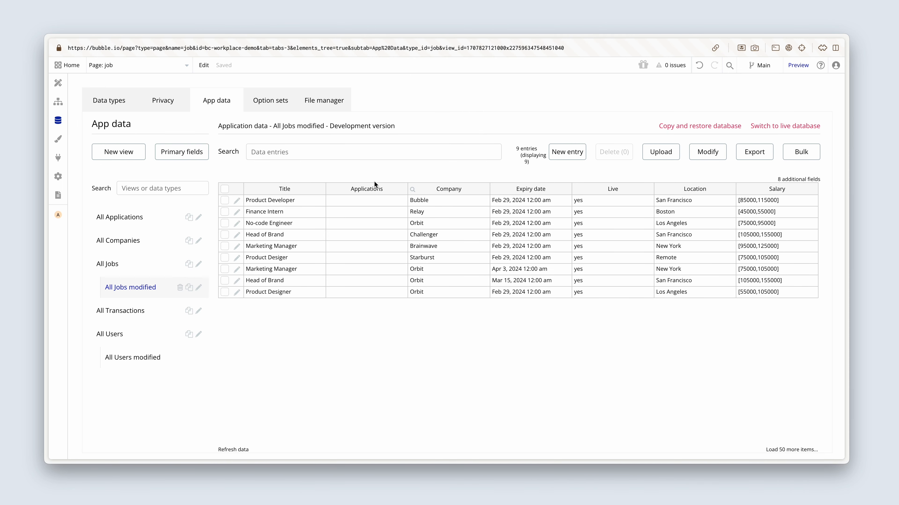
click(425, 201)
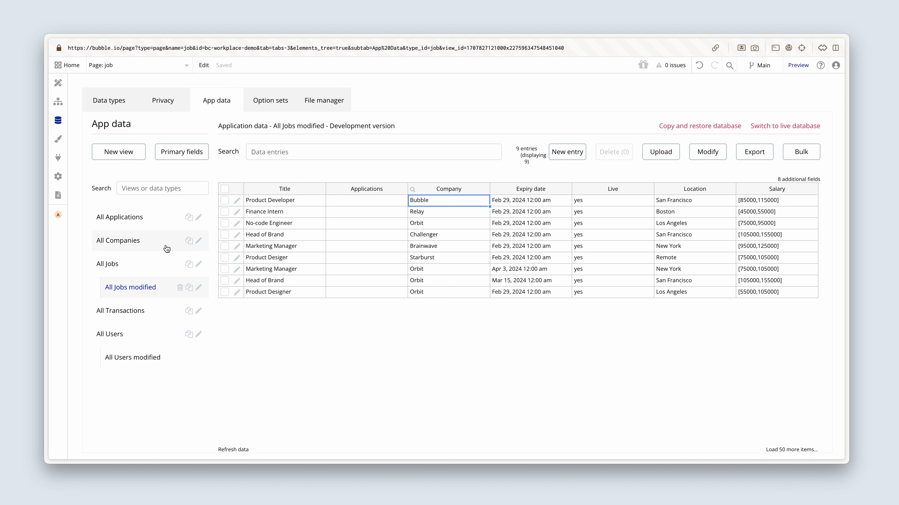
click(261, 202)
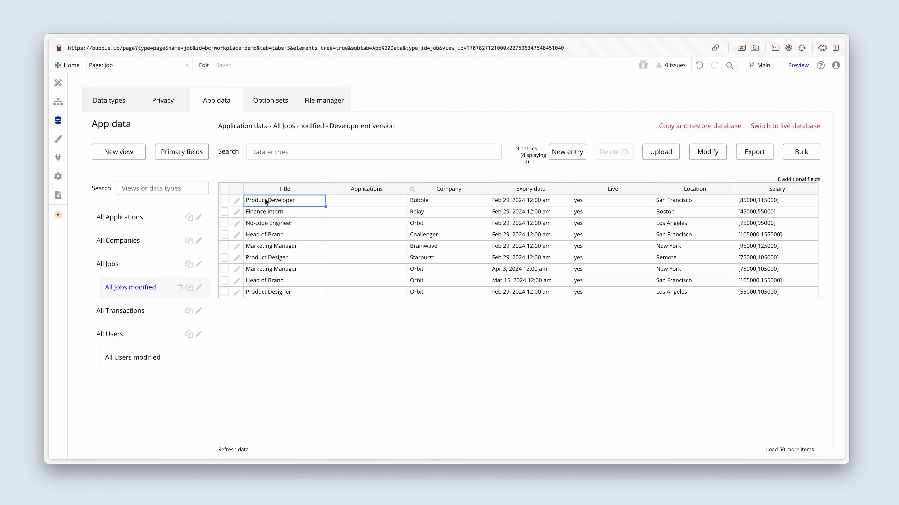
click(237, 200)
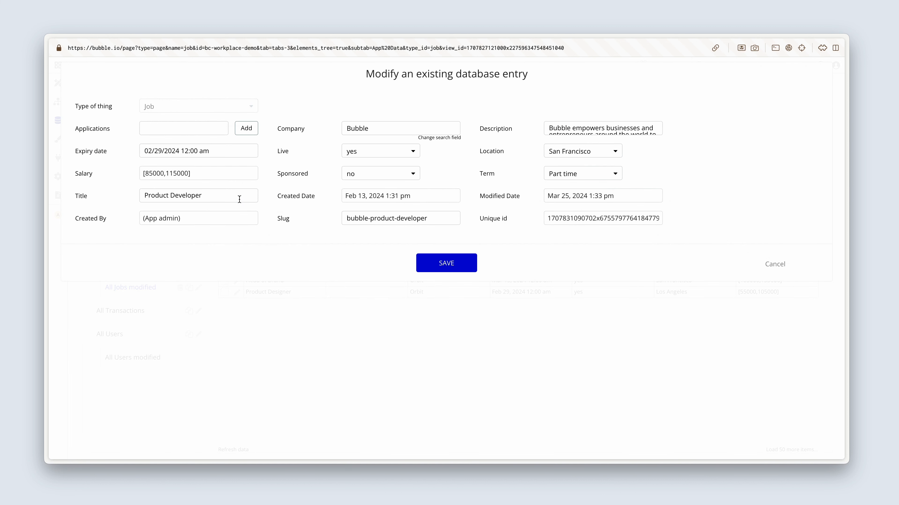
click(553, 125)
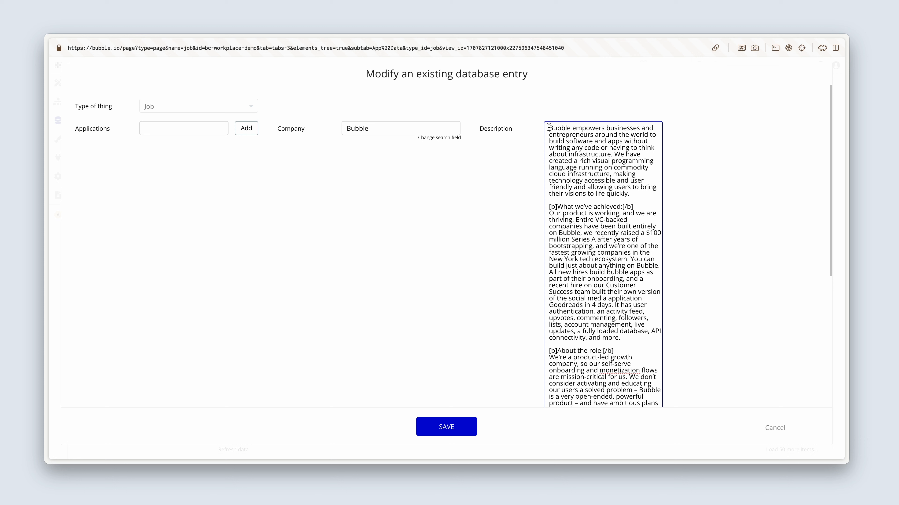
key(ctrl+a)
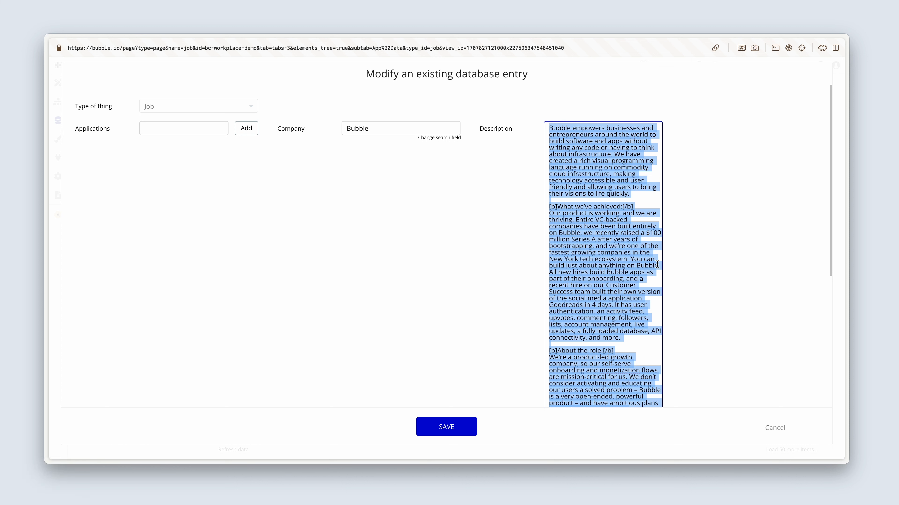
click(778, 430)
click(775, 268)
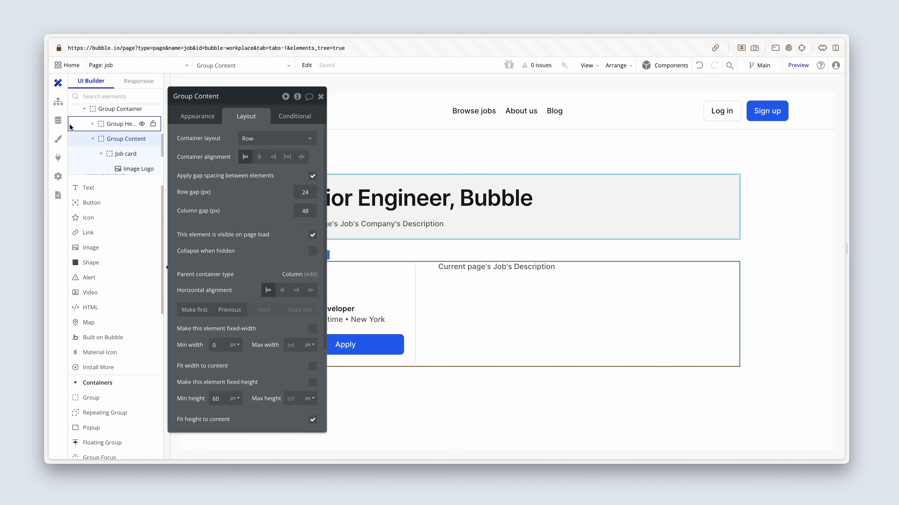
Step: Paste the copied text into the Description of Bubble's Product Developer job in the bubble-workplace app's database and save the entry
click(58, 121)
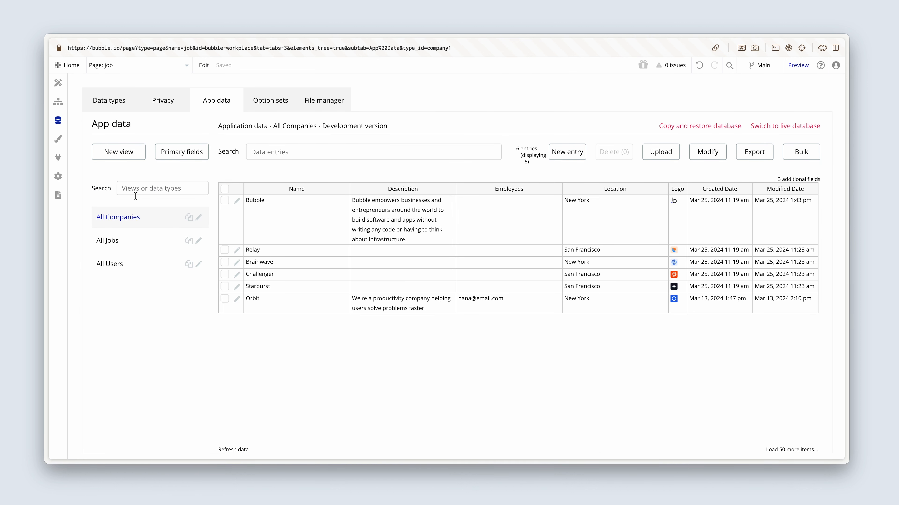
click(138, 240)
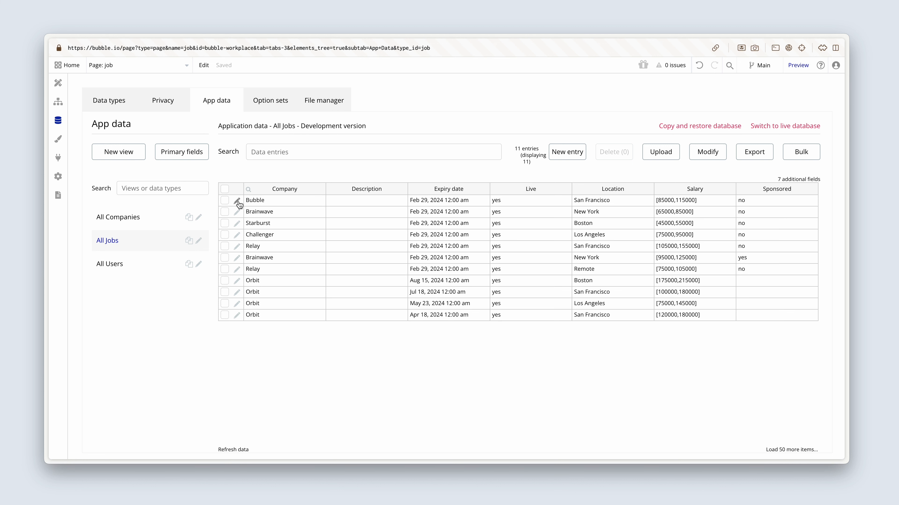
click(237, 201)
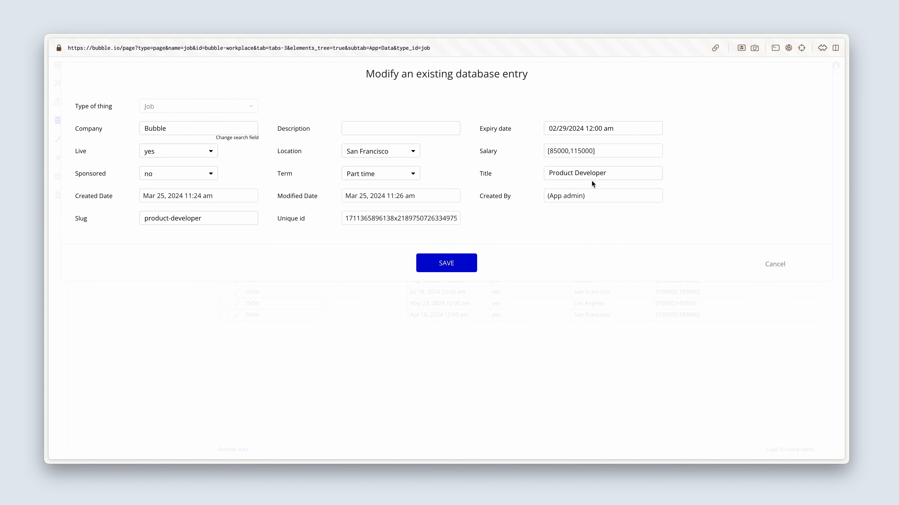
click(615, 177)
click(444, 131)
key(ctrl+v)
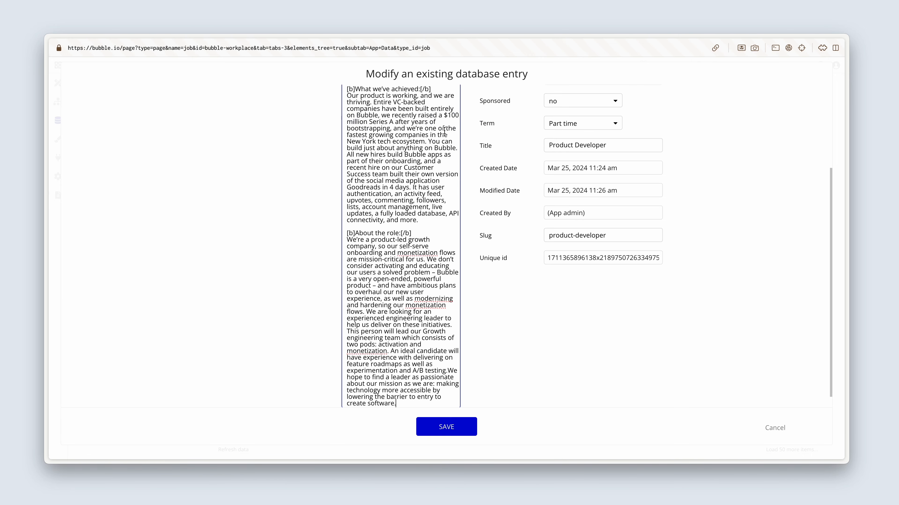
click(460, 430)
click(459, 262)
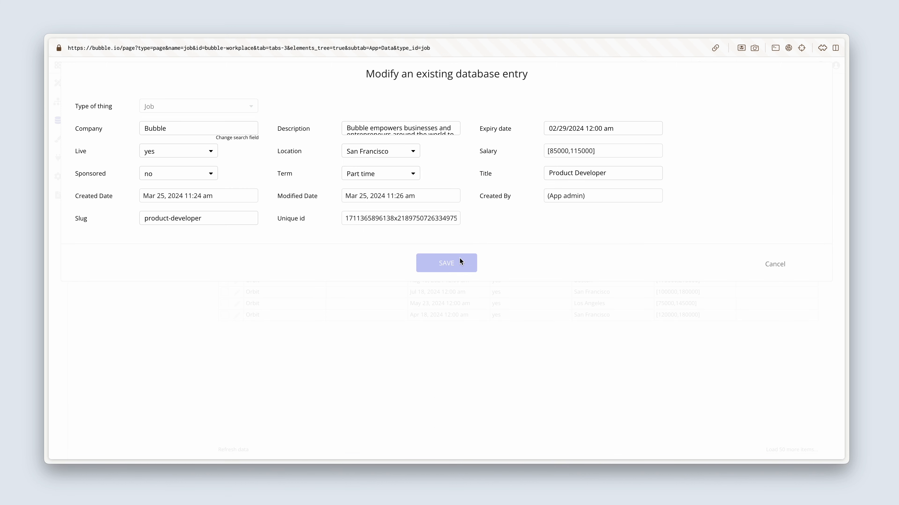
click(441, 176)
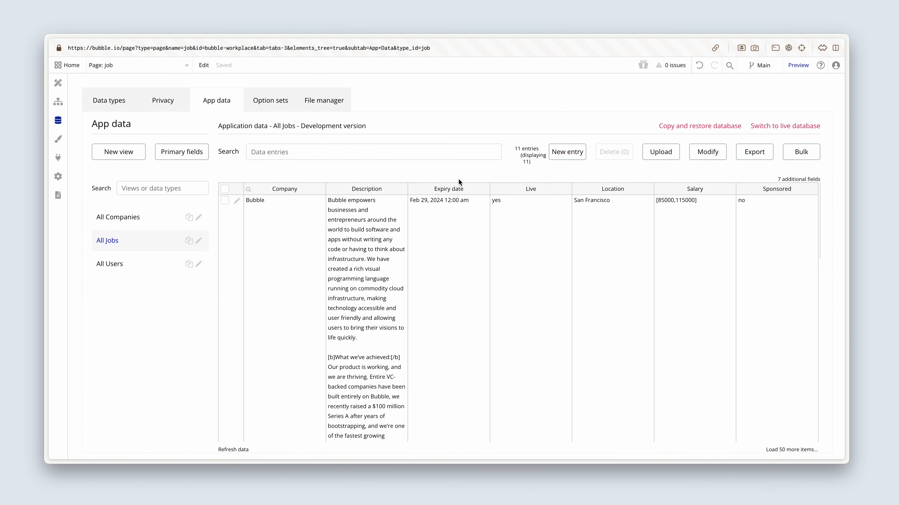
Step: Modify the All Jobs database view to hide the Description field and display the Title field, and save it
scroll(371, 234, down, 3)
scroll(372, 235, up, 5)
scroll(341, 230, down, 3)
scroll(351, 219, up, 3)
click(199, 241)
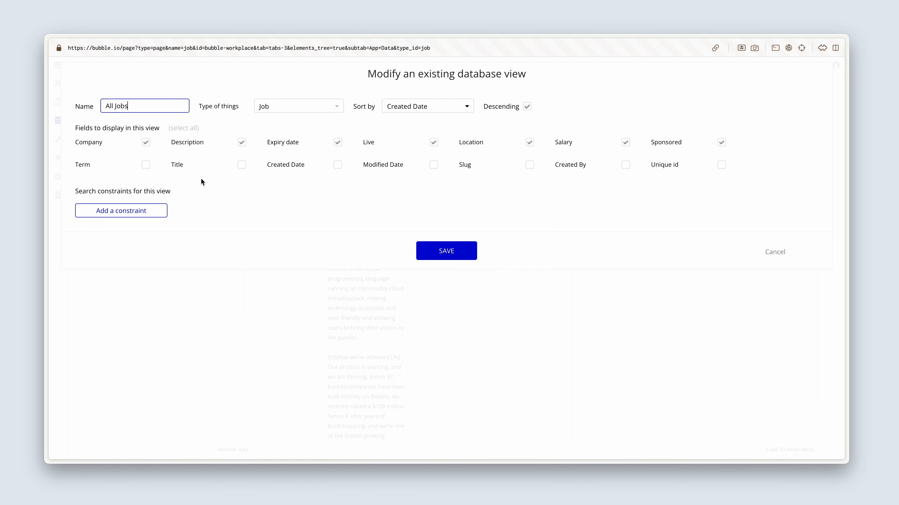
click(242, 143)
click(427, 251)
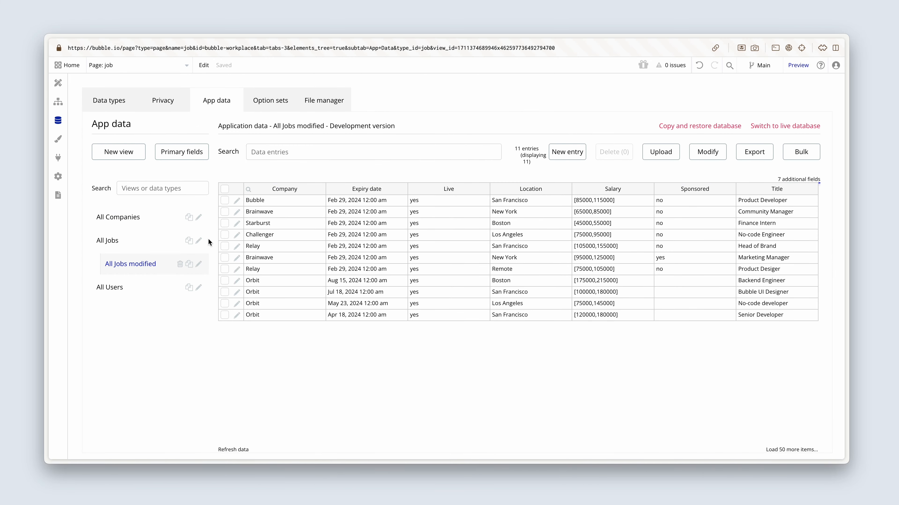
click(132, 266)
Step: Move the Title column to the front of the All Jobs modified view
drag(739, 190, 269, 191)
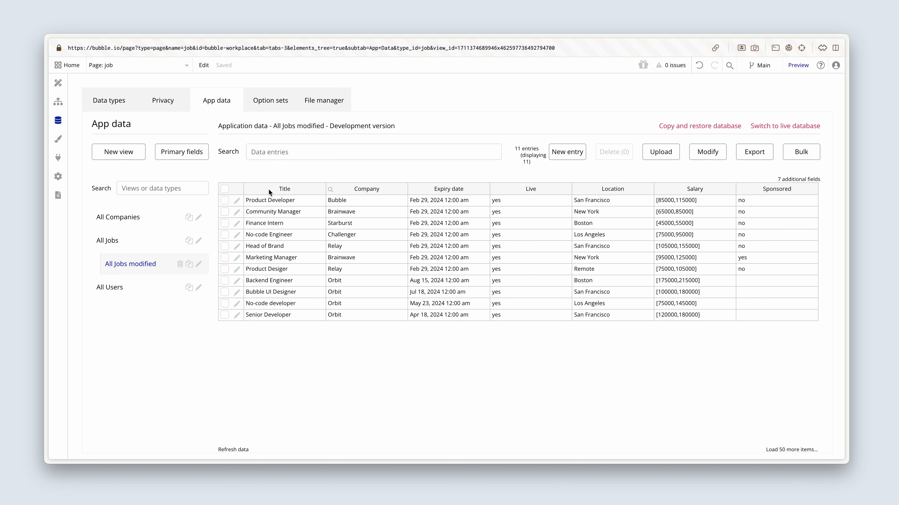
click(306, 203)
click(358, 203)
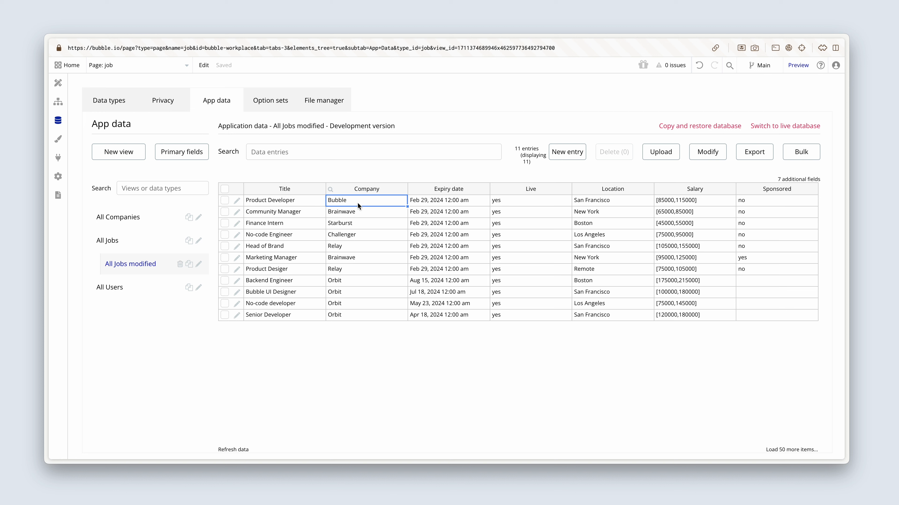
Step: Open the search page and bring up the properties of the job title link in the results list
click(158, 64)
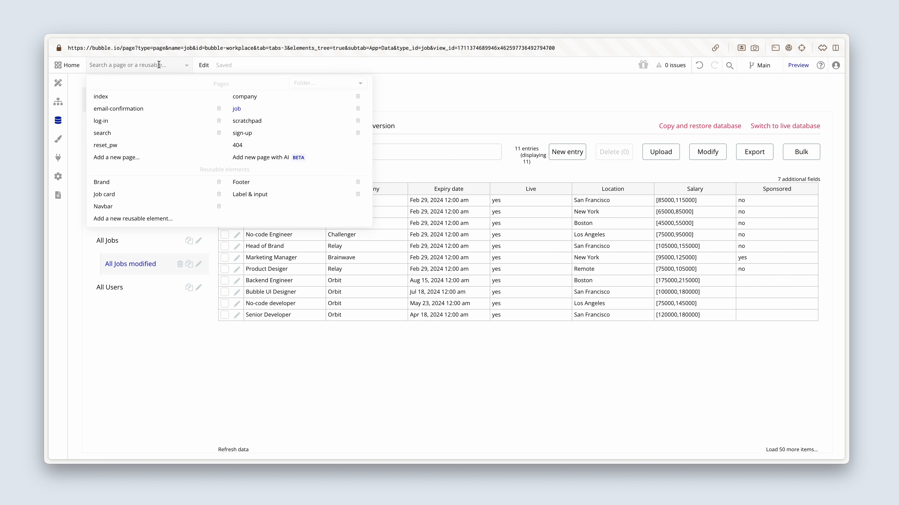
click(155, 135)
scroll(308, 278, down, 3)
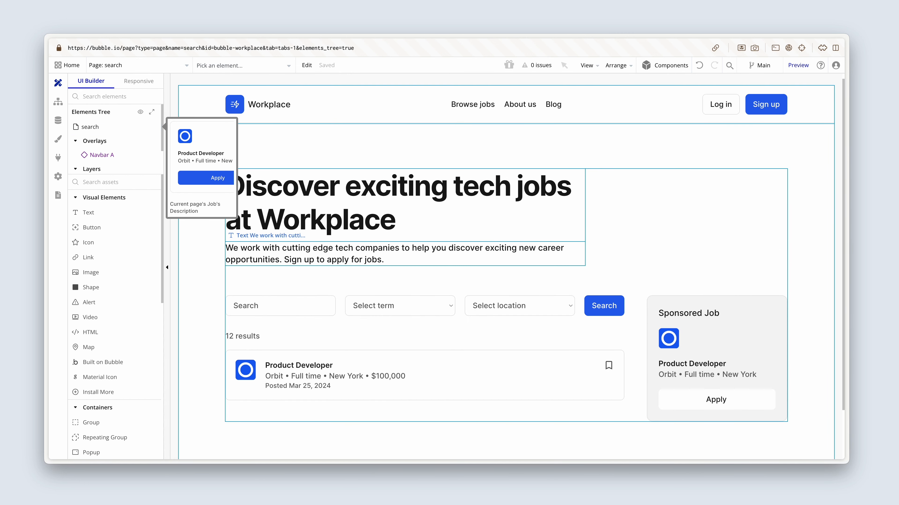
click(305, 286)
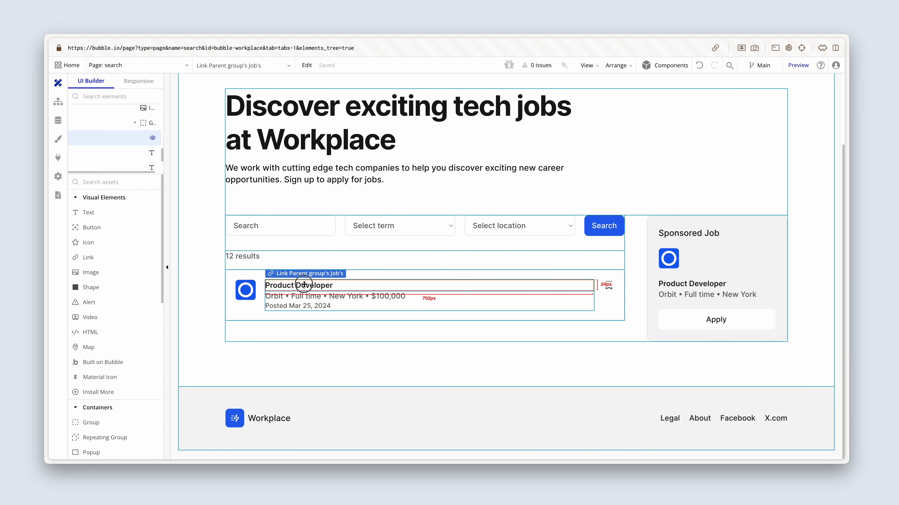
double_click(304, 284)
Step: Link the job title to the internal page job and set its data to send to Parent group's Job
click(274, 296)
drag(275, 295, 526, 290)
click(528, 236)
click(527, 308)
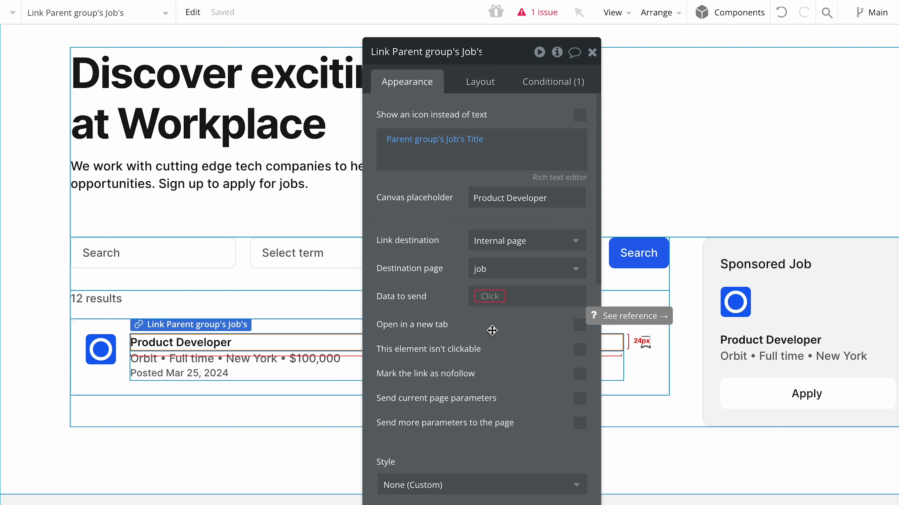
click(491, 298)
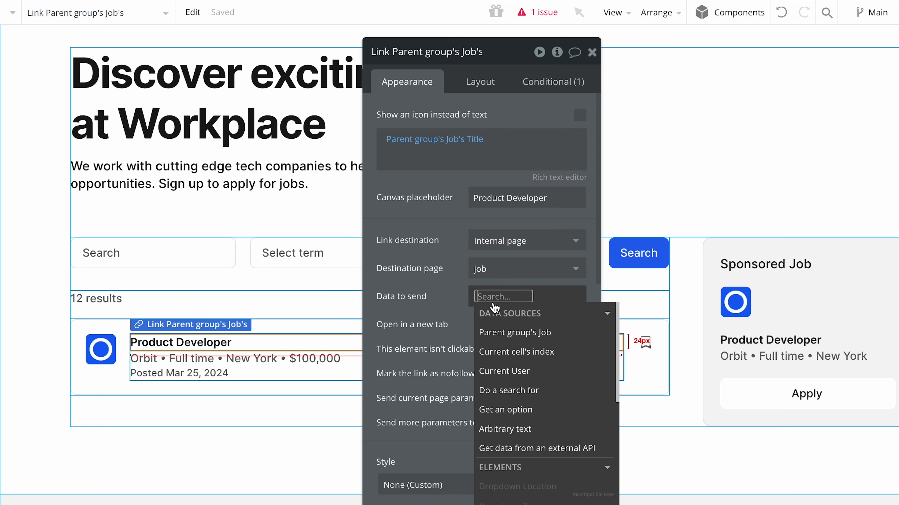
click(549, 340)
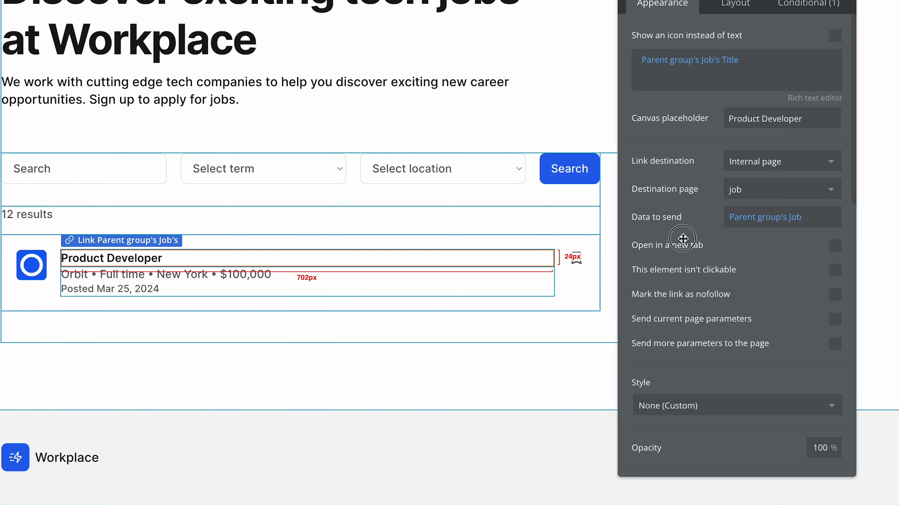
Step: Check the content type and data source of the group that contains the job title link
right_click(539, 262)
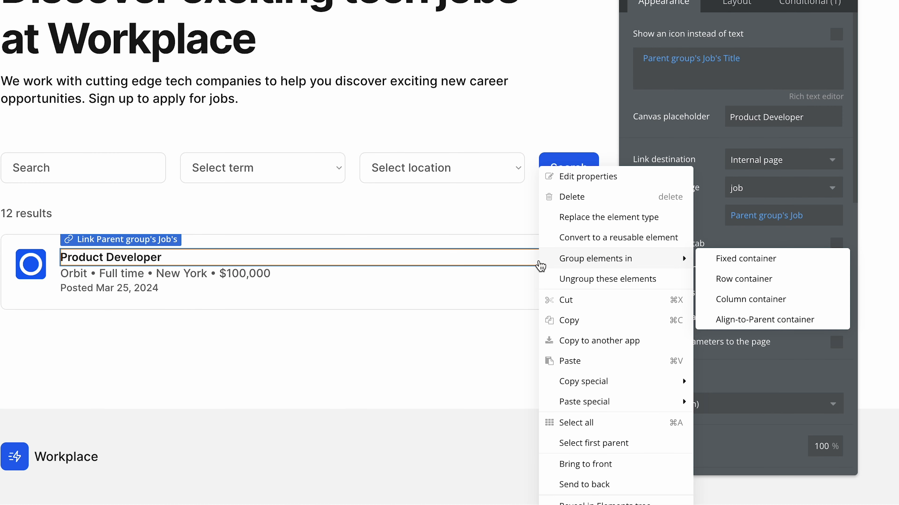
click(596, 445)
drag(672, 236, 618, 244)
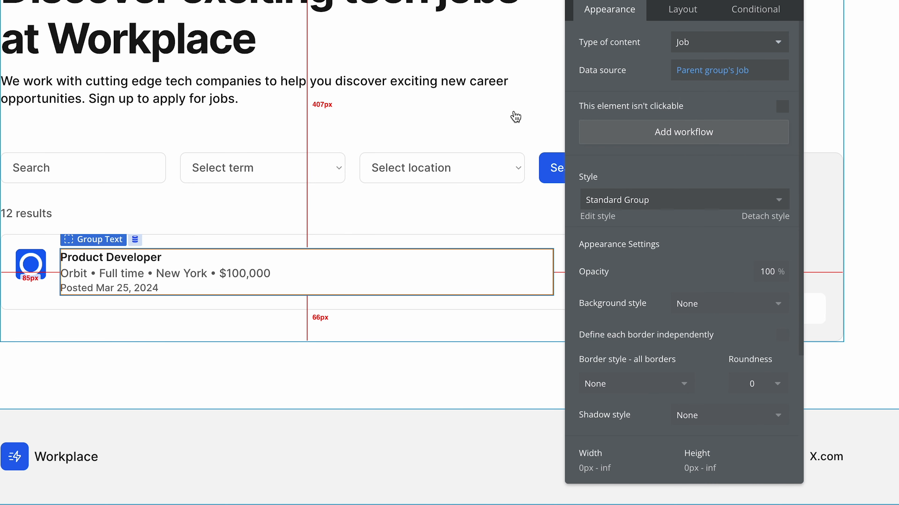
drag(565, 117, 323, 122)
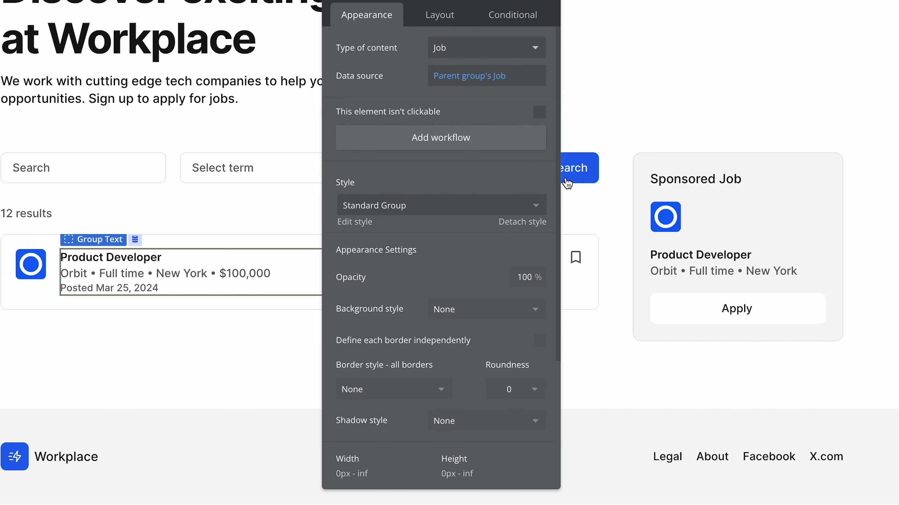
Step: Link the sponsored job's Apply link to the job page and set its data to send to Parent group's Job
click(686, 308)
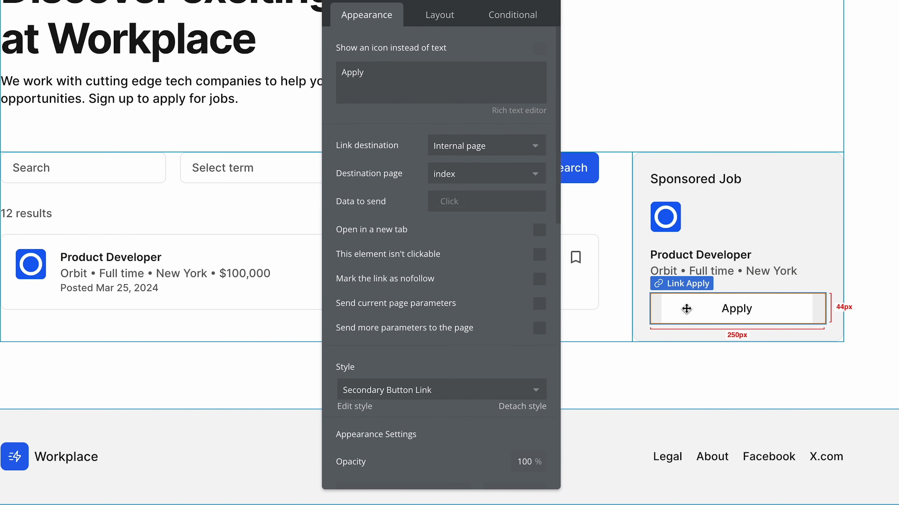
click(707, 240)
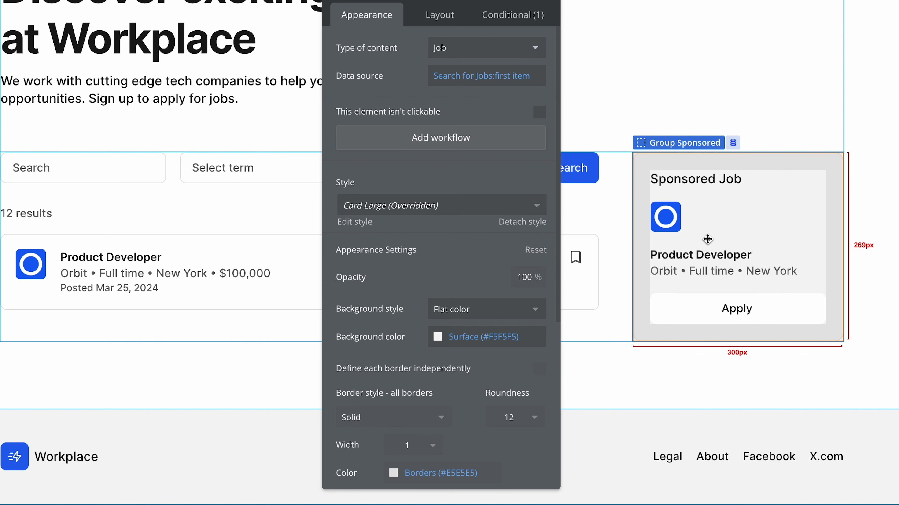
click(697, 309)
click(536, 174)
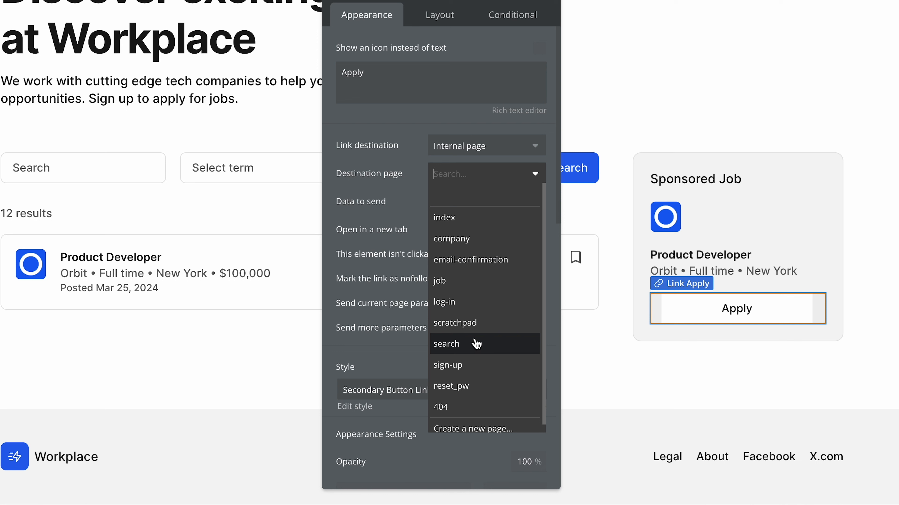
click(487, 281)
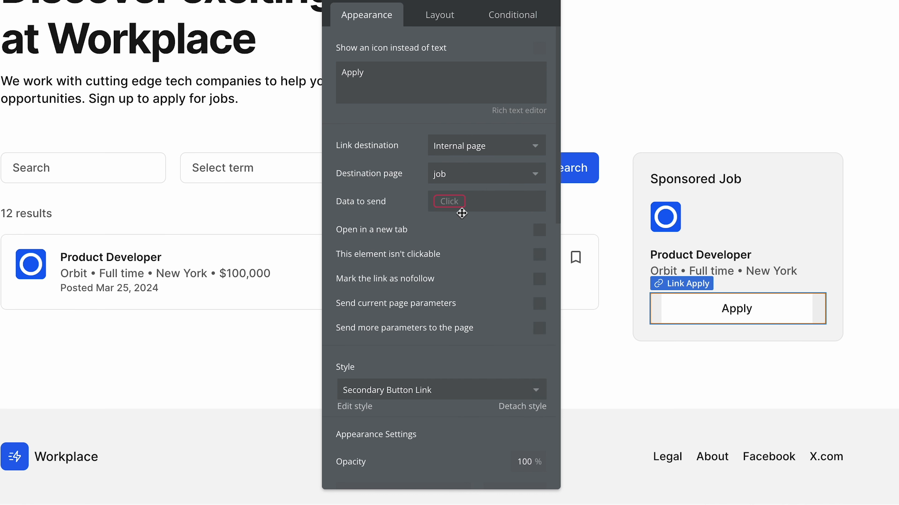
click(452, 201)
click(534, 246)
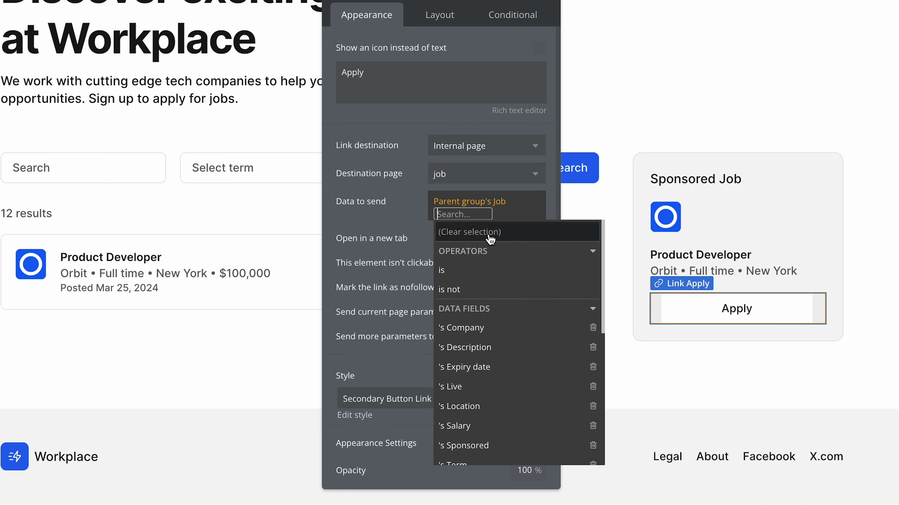
click(458, 232)
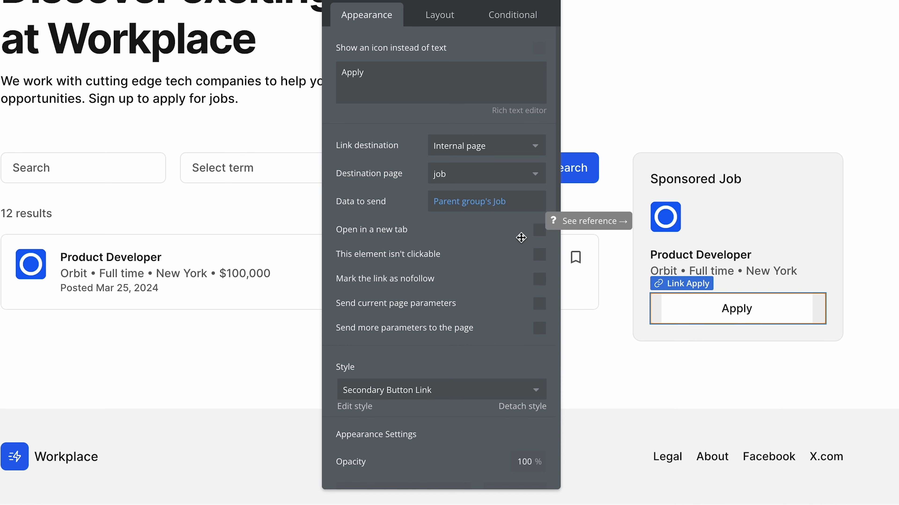
click(594, 109)
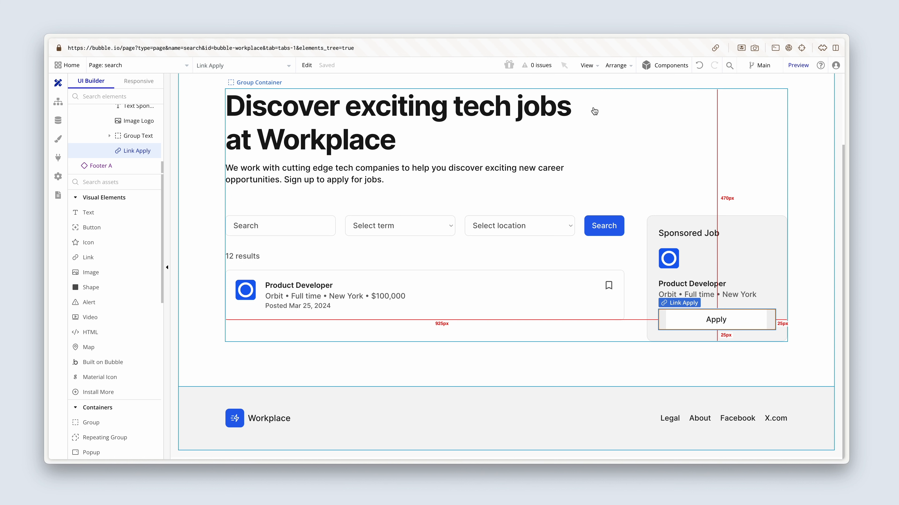
Step: Switch to the search page preview, reload it, and open the Product Developer job from the results
key(ctrl+Tab)
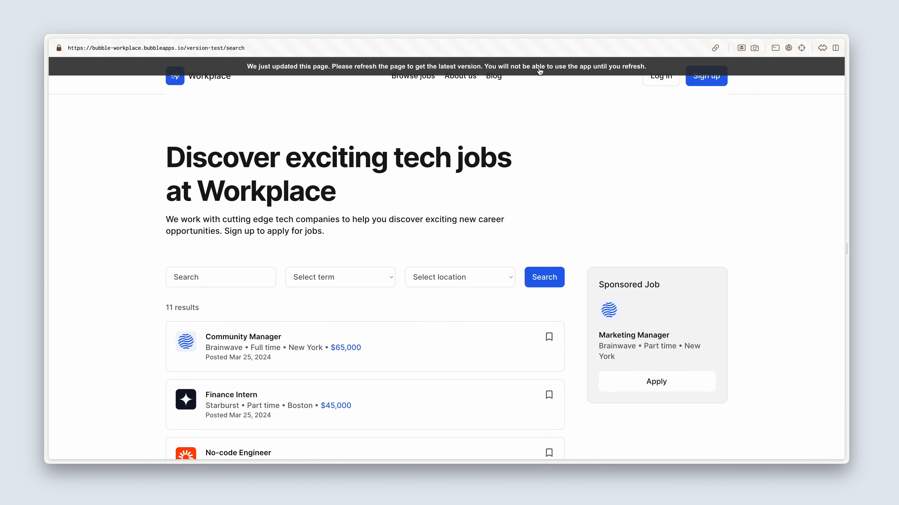
scroll(544, 132, up, 1)
key(ctrl+r)
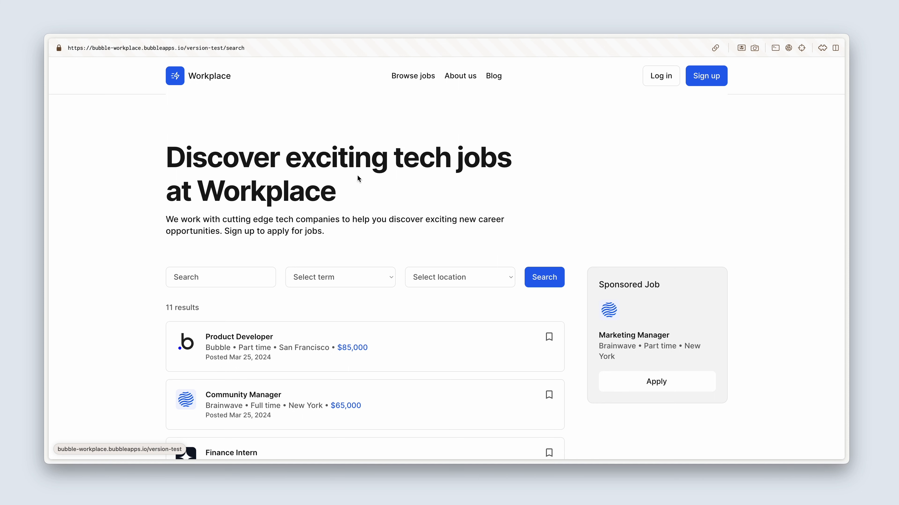
scroll(356, 174, down, 1)
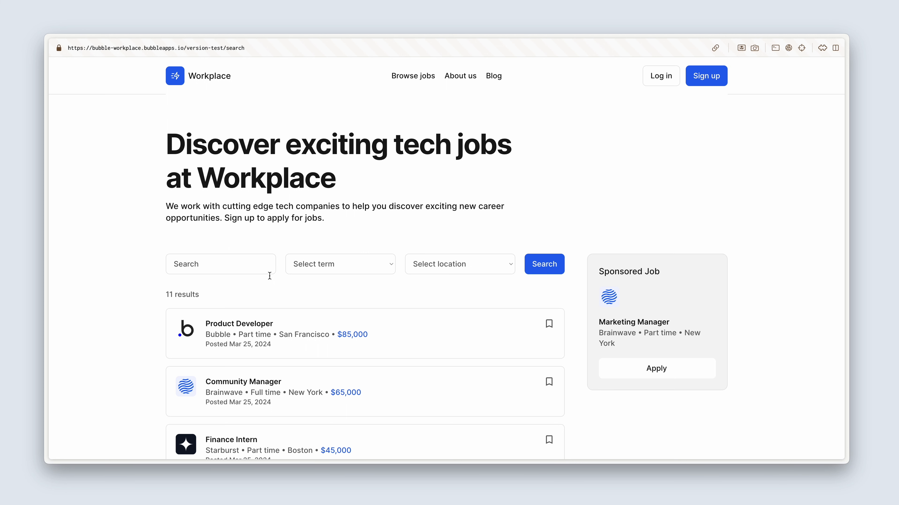
click(256, 324)
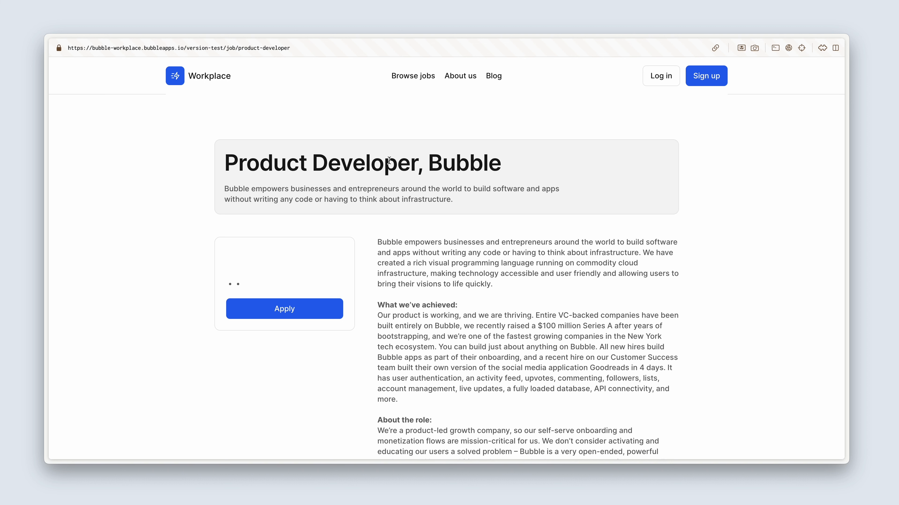
Step: Examine the header, job card and full description on the Product Developer job page
drag(238, 188, 385, 236)
click(386, 241)
scroll(389, 253, down, 3)
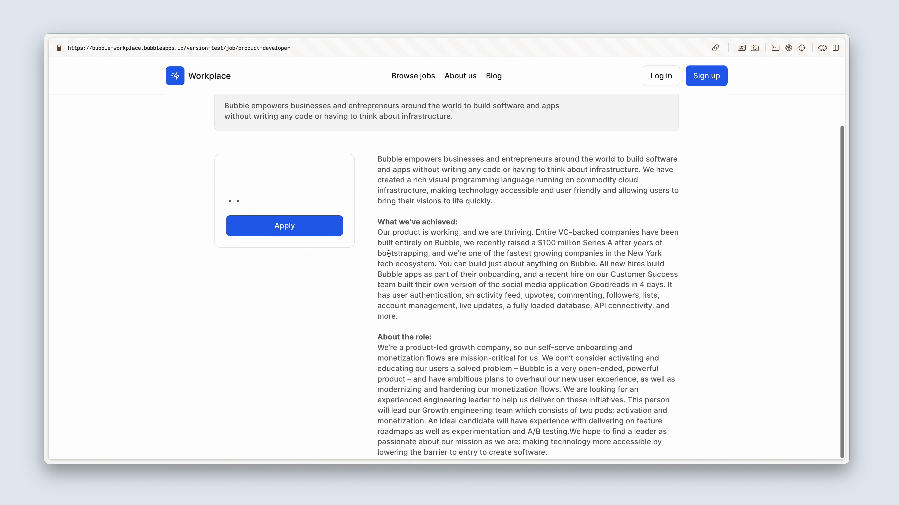
scroll(385, 247, up, 3)
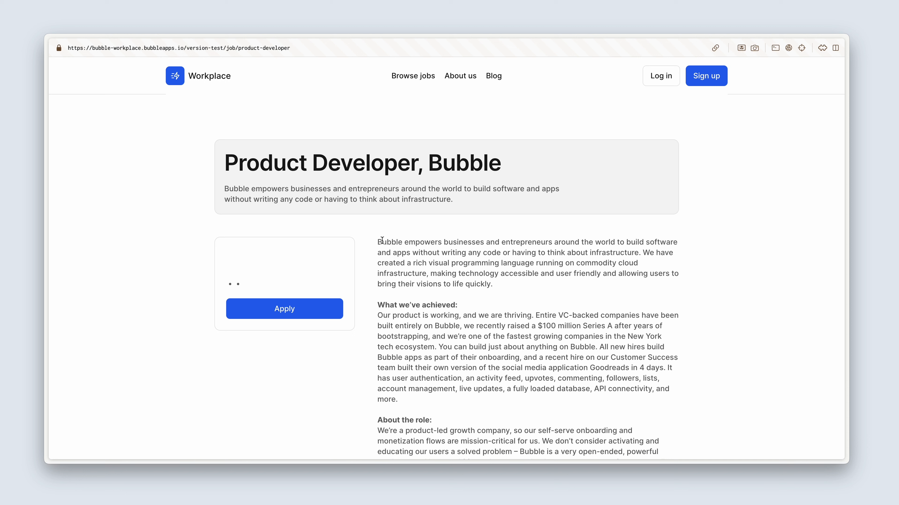
scroll(424, 248, down, 3)
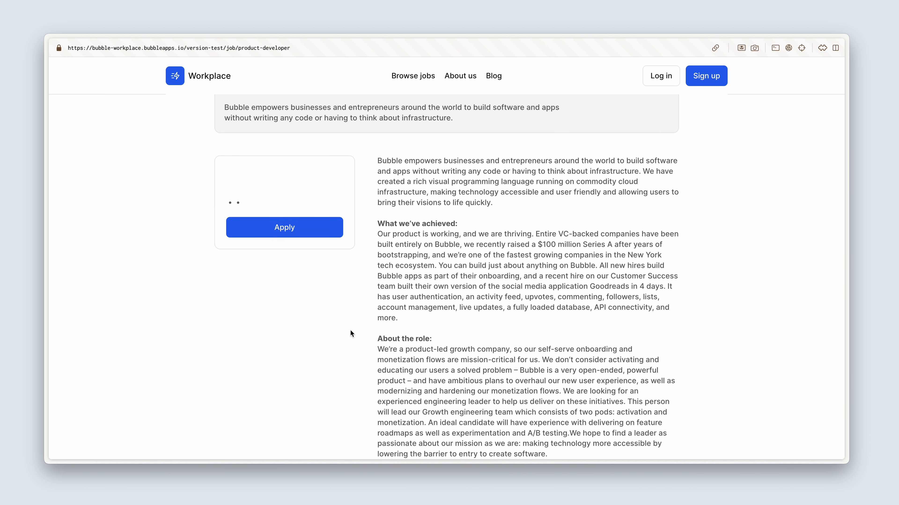
scroll(375, 376, up, 3)
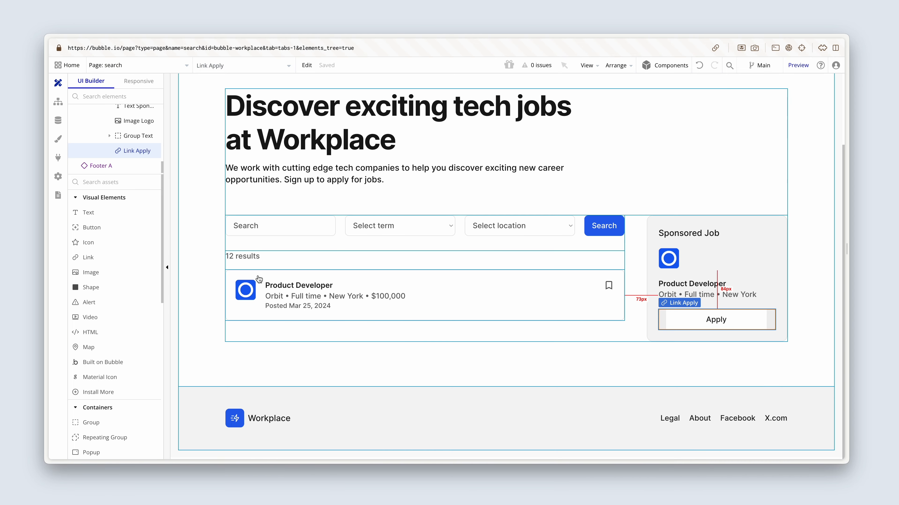
Step: Open the job page in the editor and set the Job card's data source to Current page's Job
click(142, 66)
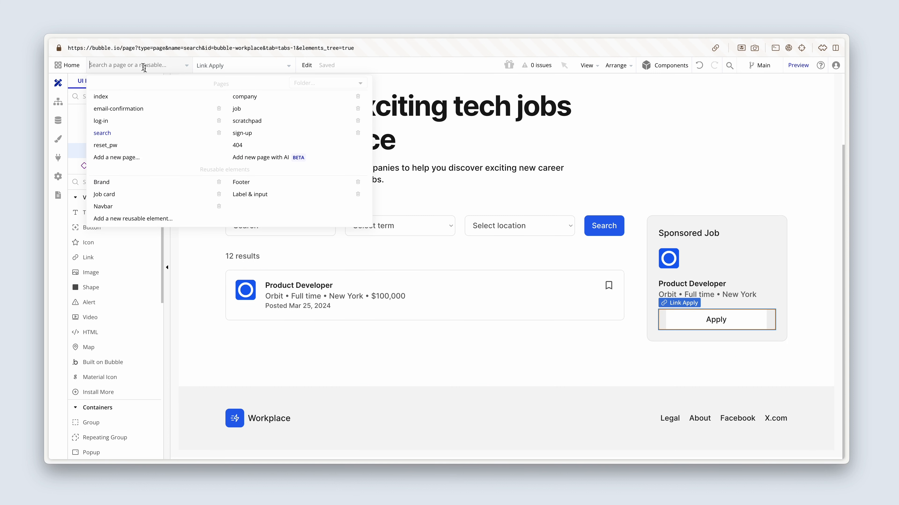
click(240, 110)
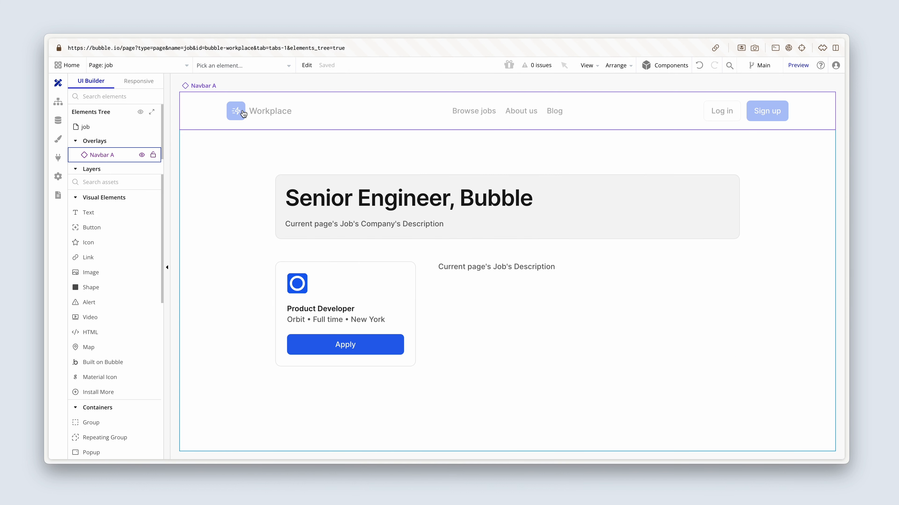
click(366, 269)
double_click(365, 269)
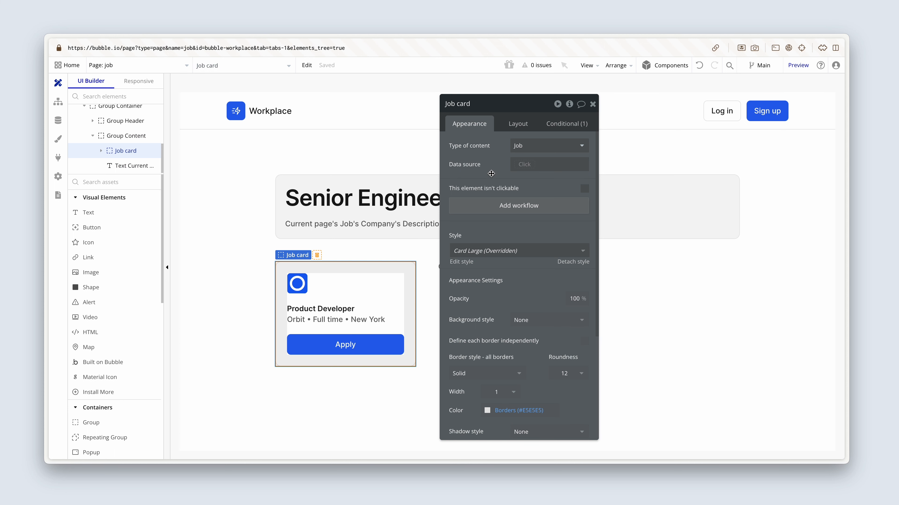
drag(491, 173, 482, 181)
click(516, 172)
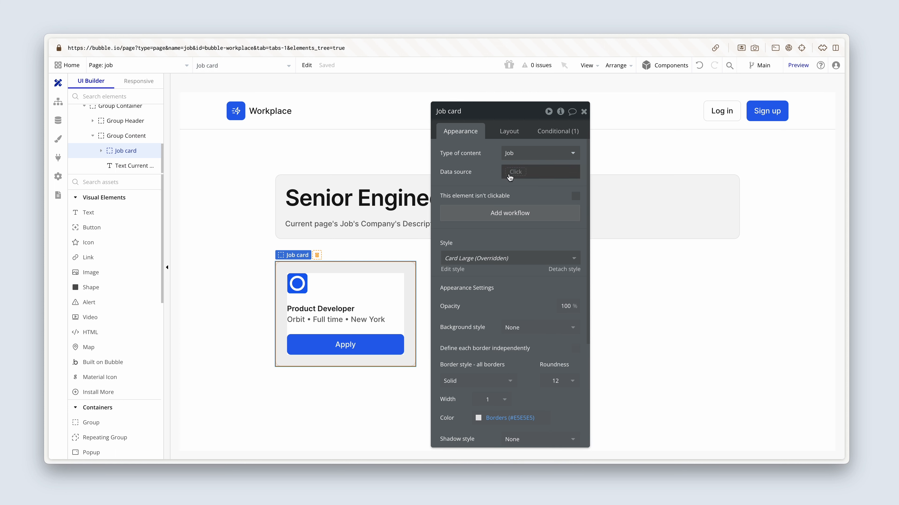
click(568, 236)
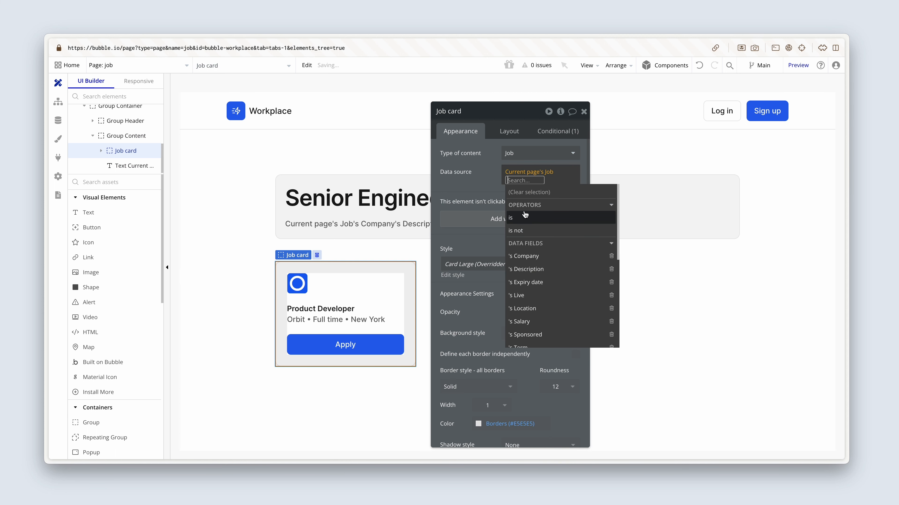
click(484, 183)
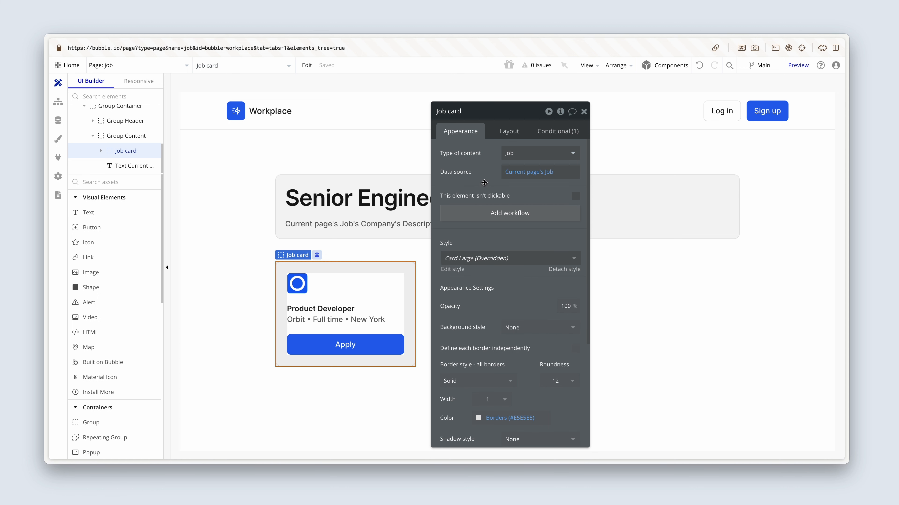
drag(495, 173, 398, 214)
Step: Add the Footer reusable element to the lower part of the job page
click(422, 247)
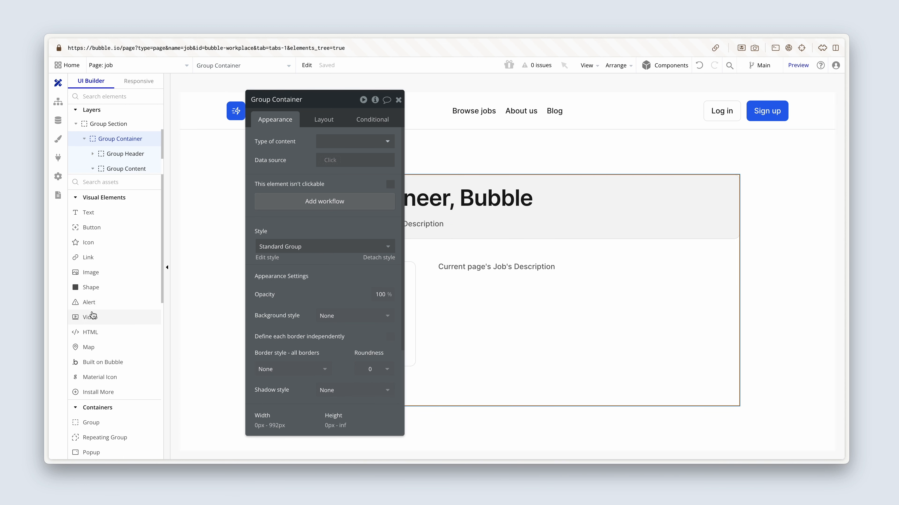
scroll(91, 314, down, 10)
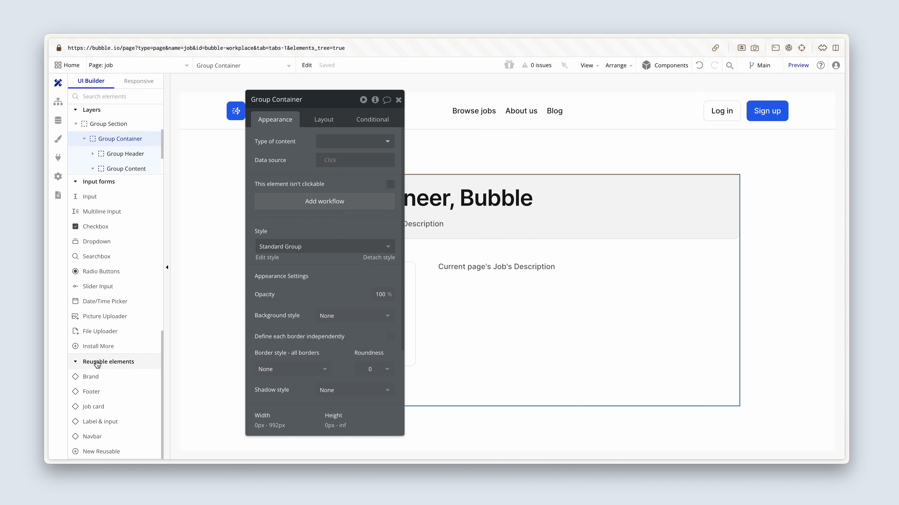
click(96, 392)
click(260, 415)
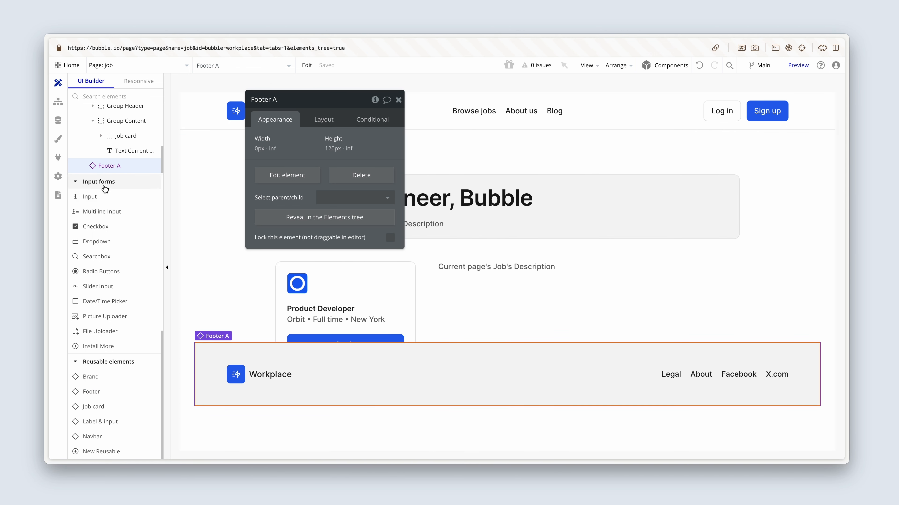
Step: Move Footer A out of the container to the page's top level and make it the last element
scroll(123, 153, up, 2)
scroll(122, 153, down, 1)
drag(118, 174, 117, 300)
drag(106, 274, 106, 183)
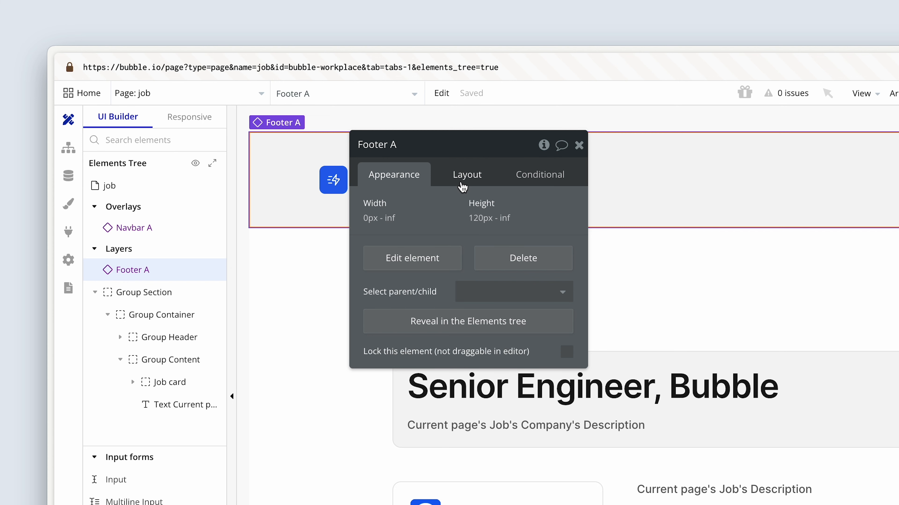
click(322, 122)
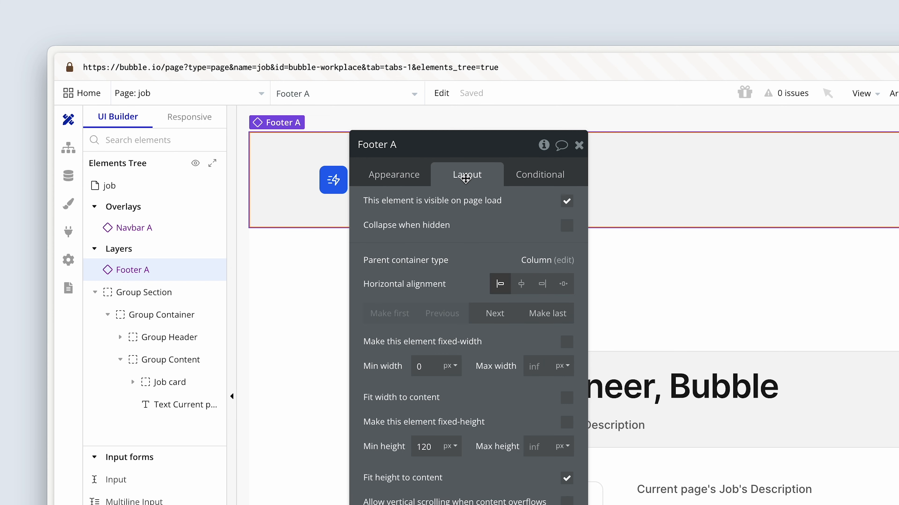
click(541, 315)
Step: Make Group Container on the job page fit its height to its content
click(212, 270)
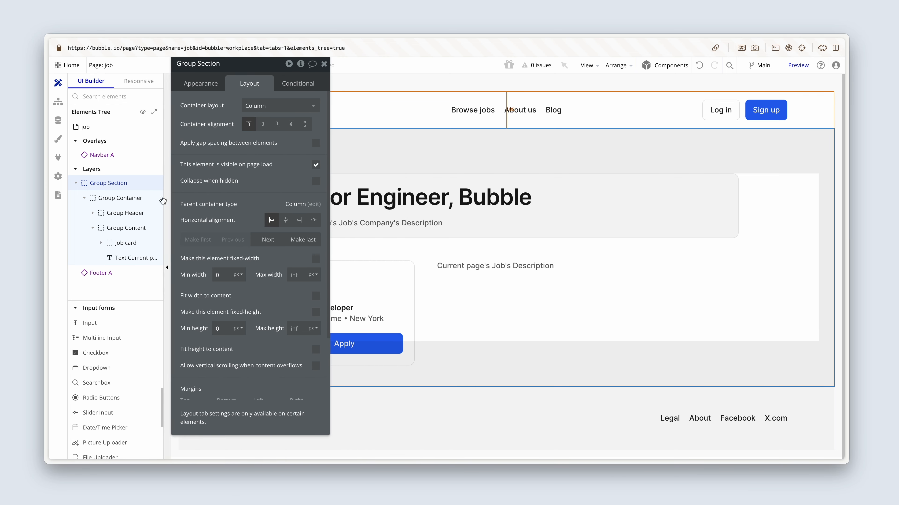
click(125, 197)
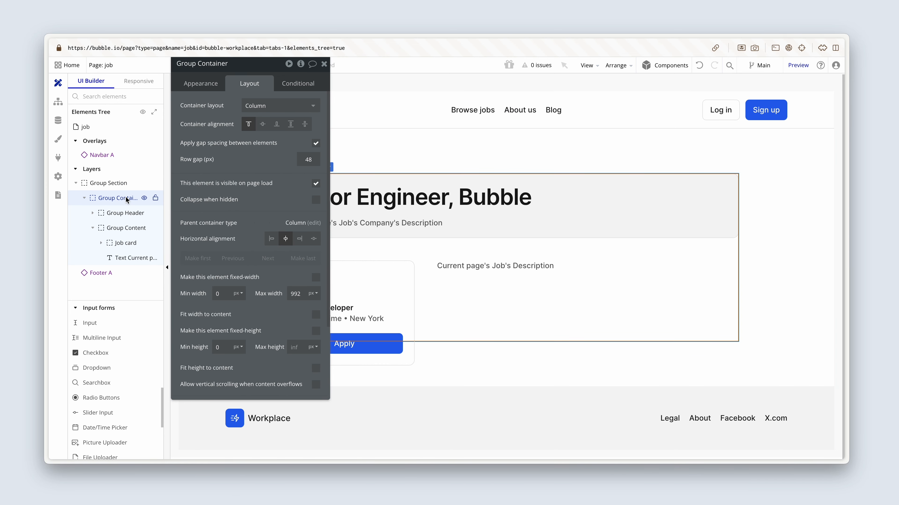
click(84, 198)
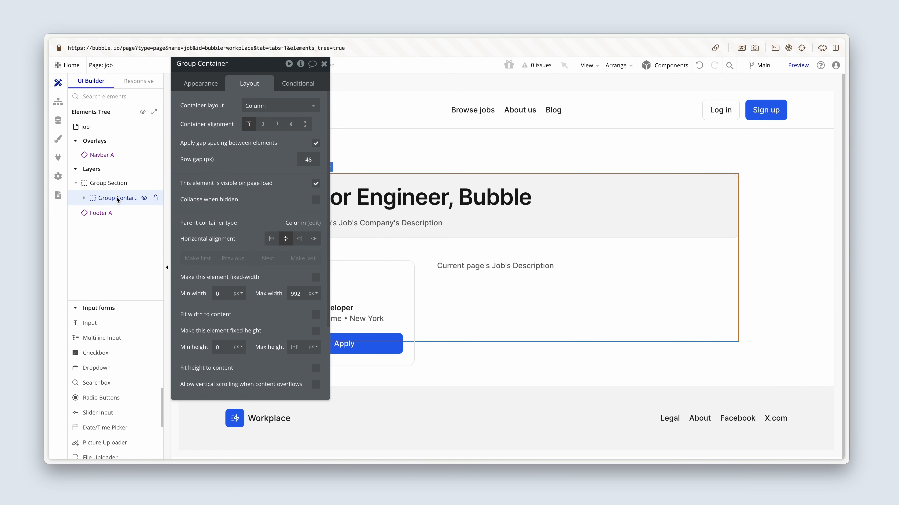
mouse_move(117, 199)
scroll(228, 293, down, 1)
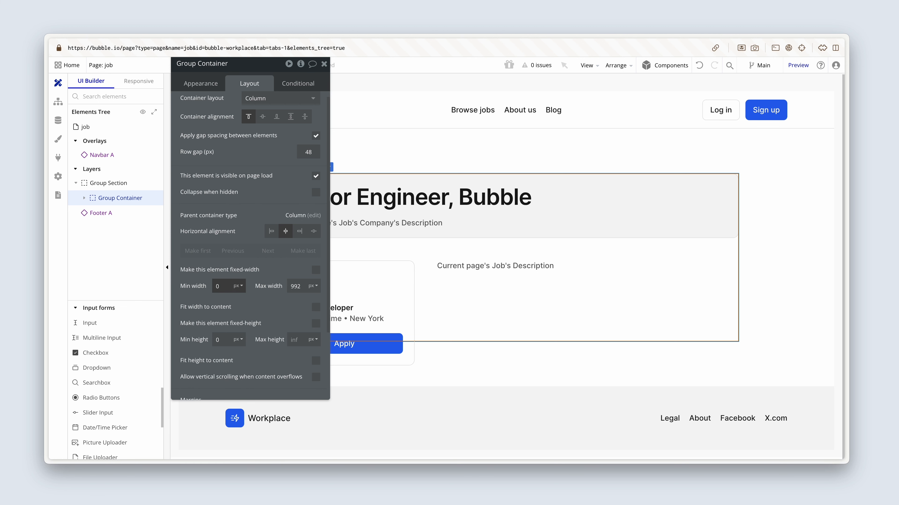
click(316, 361)
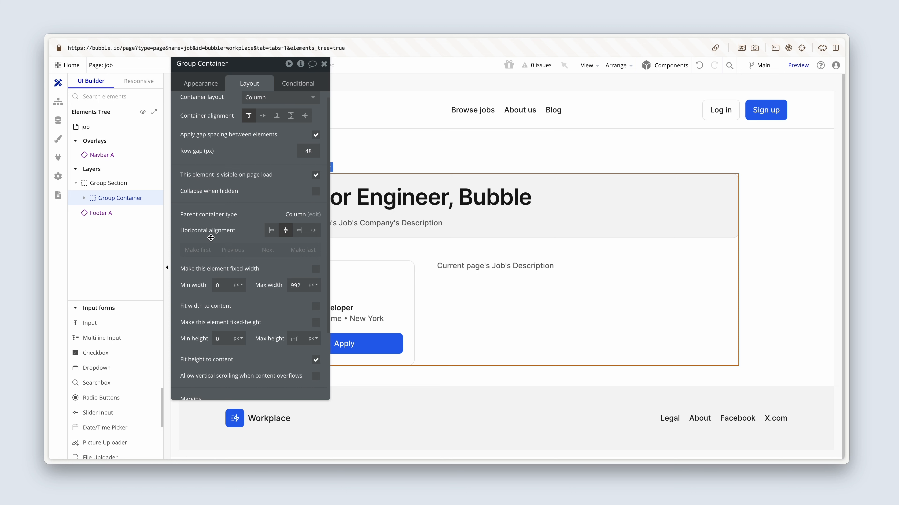
Step: Make Group Section on the job page fit its height to its content
click(132, 183)
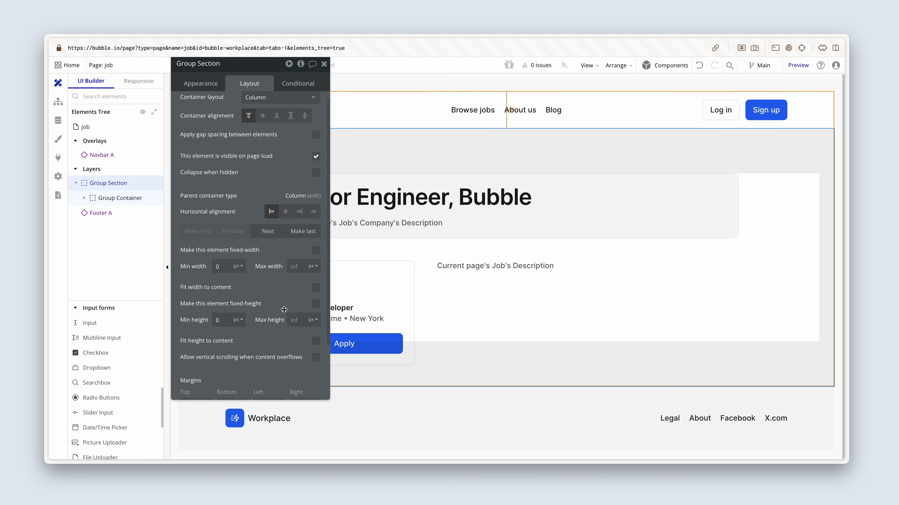
click(315, 342)
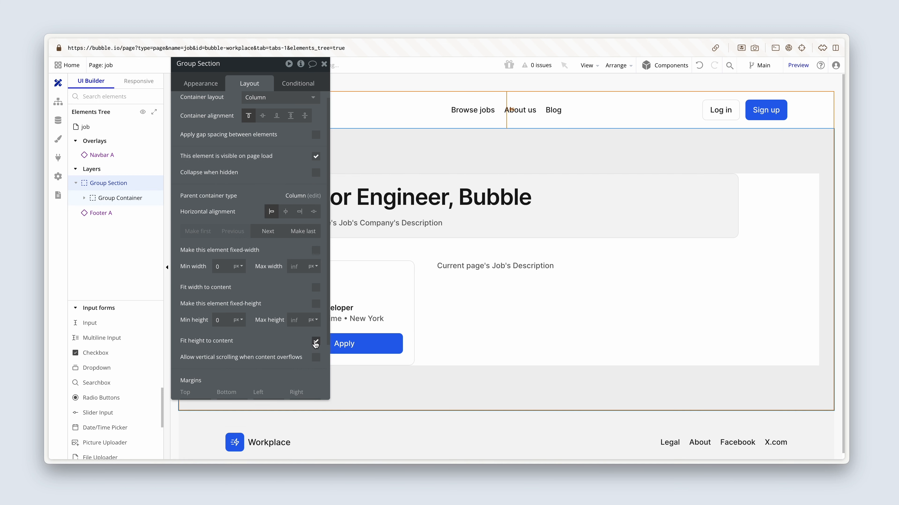
click(324, 65)
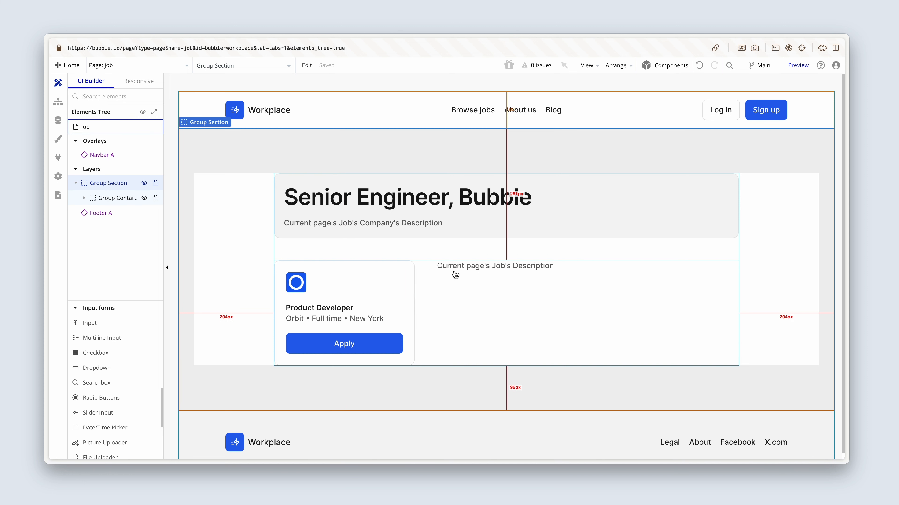
Step: Copy the Job card's conditional expressions, which set its min width by current page width
double_click(407, 288)
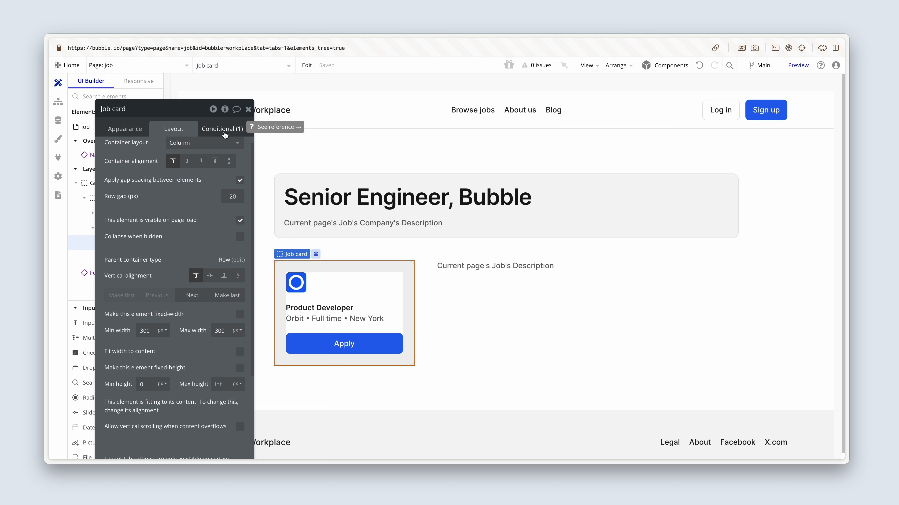
click(224, 131)
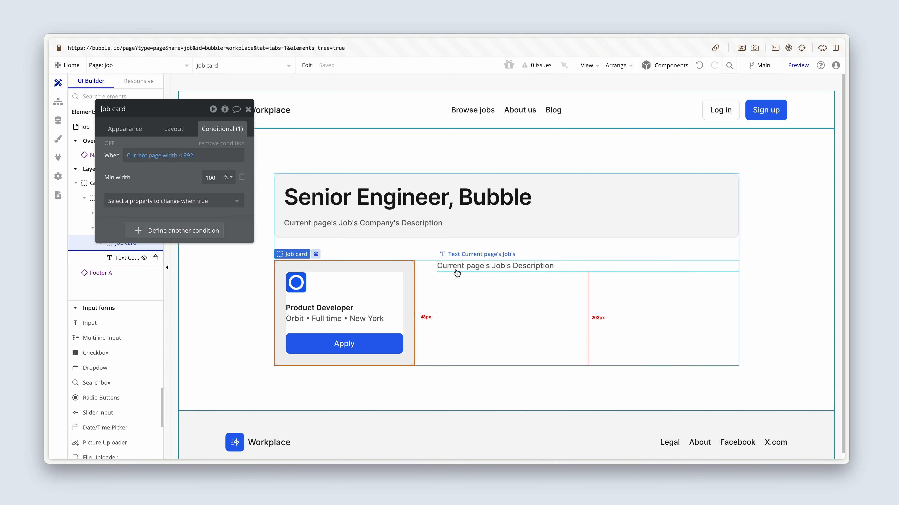
right_click(401, 279)
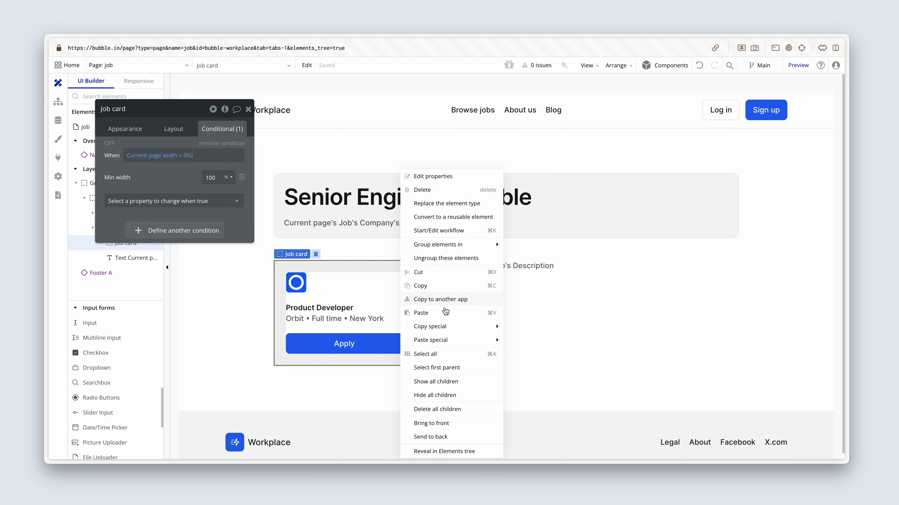
mouse_move(455, 341)
mouse_move(474, 329)
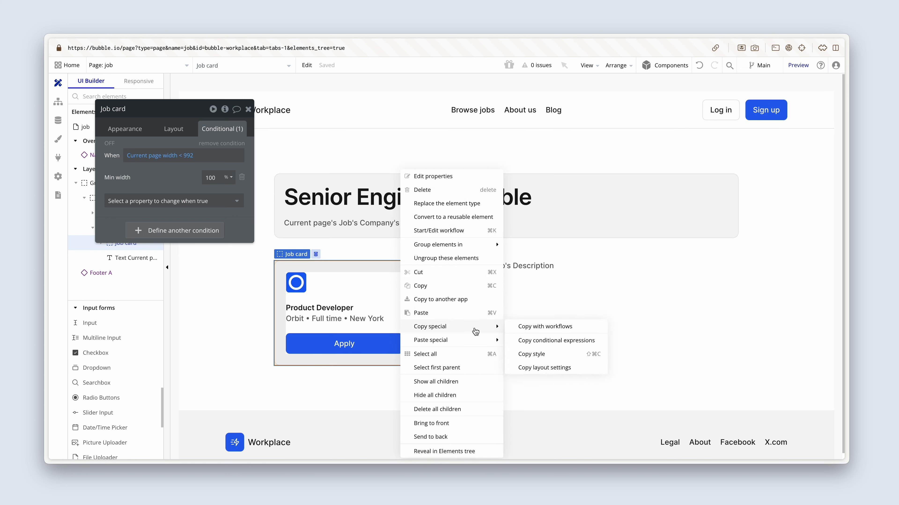
click(530, 340)
Step: Paste the copied conditional expressions onto the job description text beside the Job card
click(529, 267)
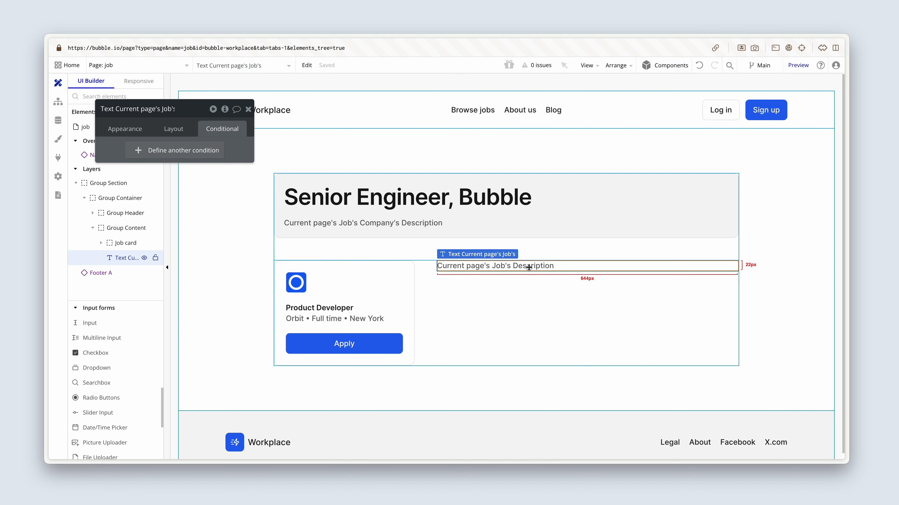
right_click(529, 267)
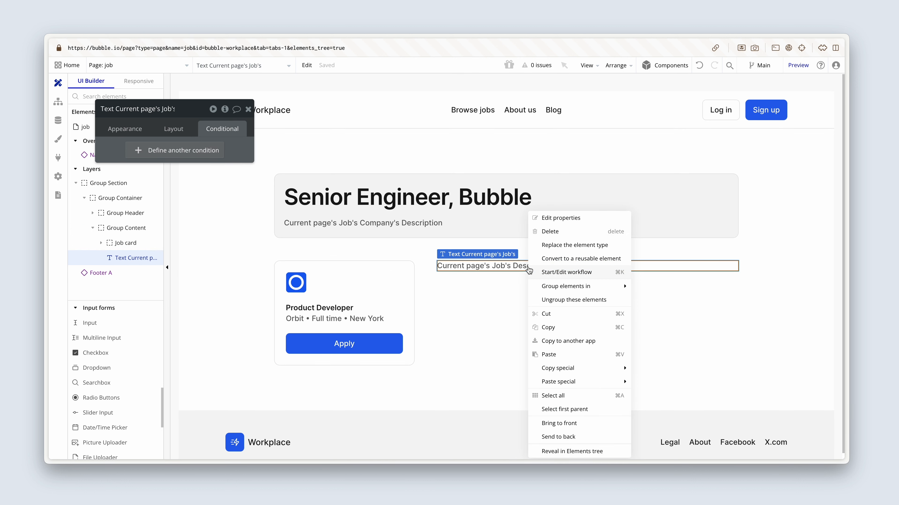
mouse_move(591, 382)
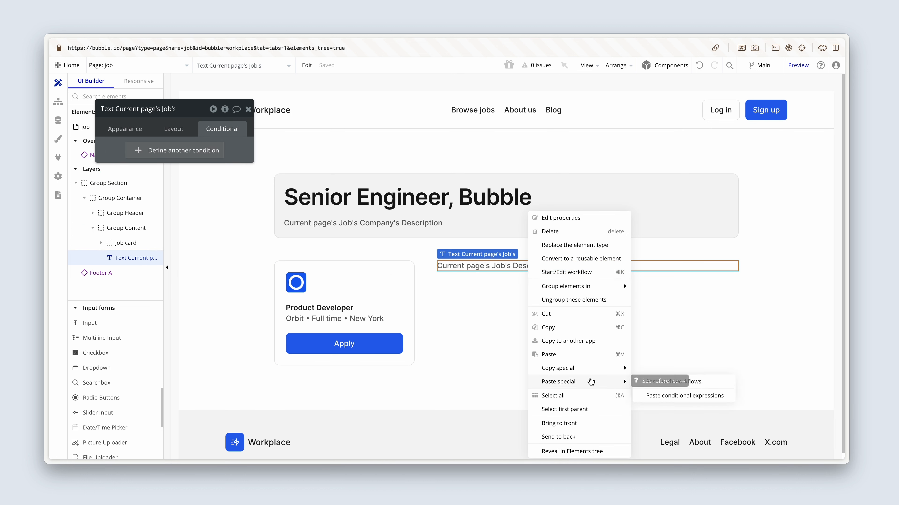
click(701, 401)
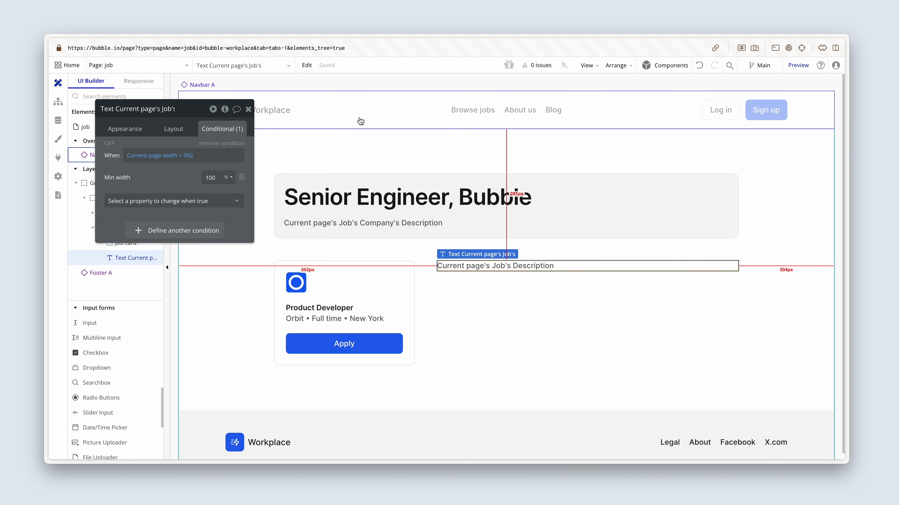
click(249, 110)
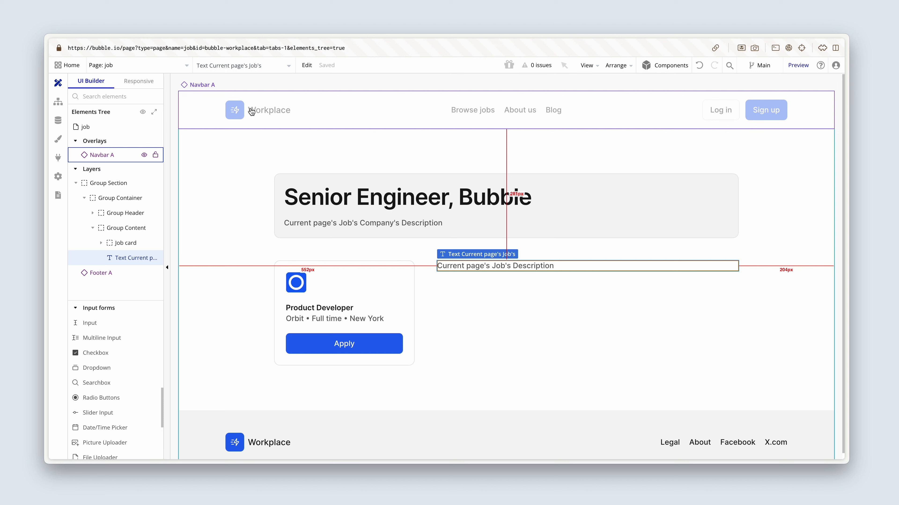
Step: Examine the job page's responsive layout at the 1200, 992, 768 and 375 px breakpoints
click(146, 82)
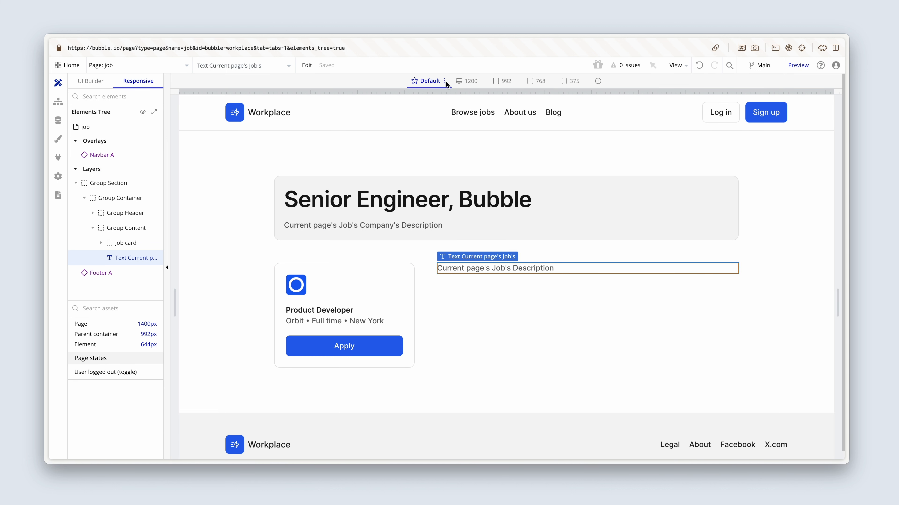
click(465, 81)
click(502, 83)
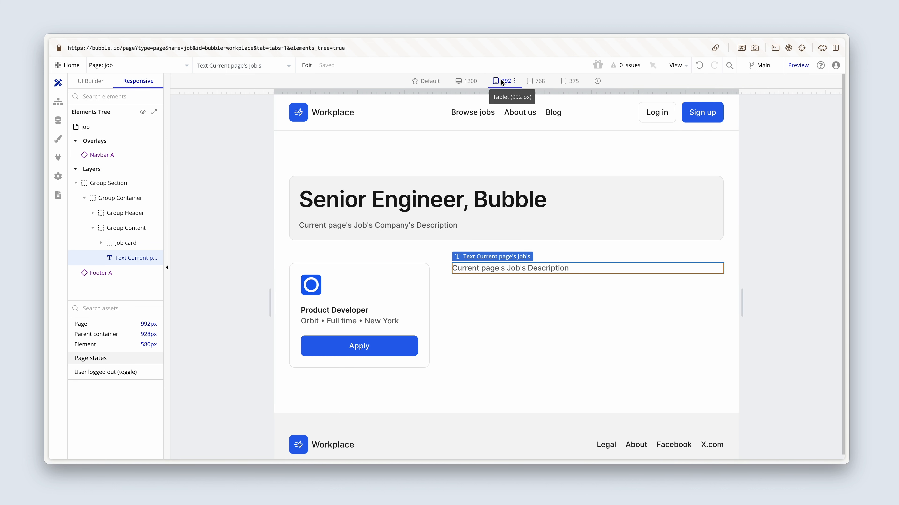
click(536, 82)
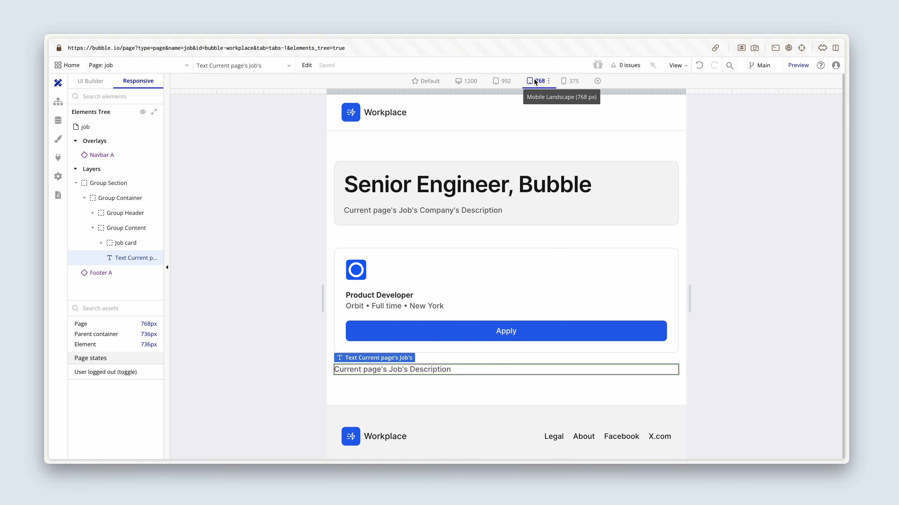
click(538, 266)
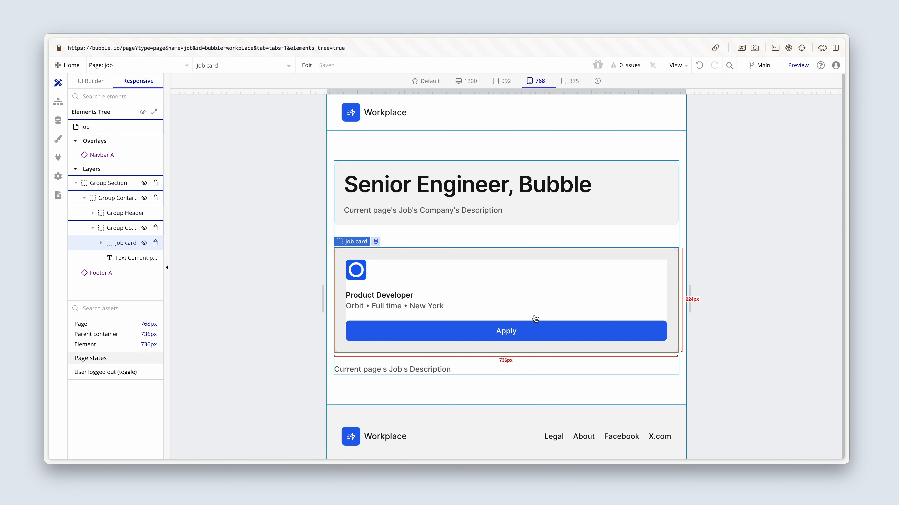
click(503, 371)
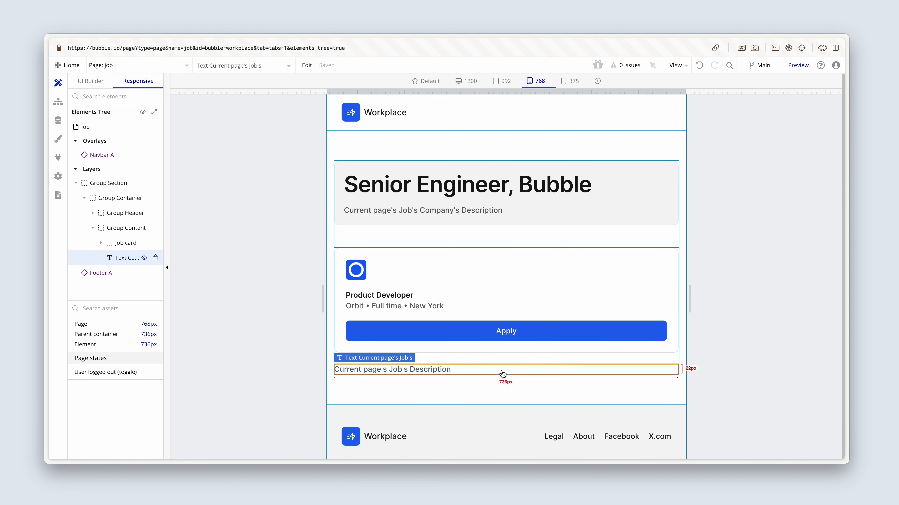
click(570, 81)
click(595, 207)
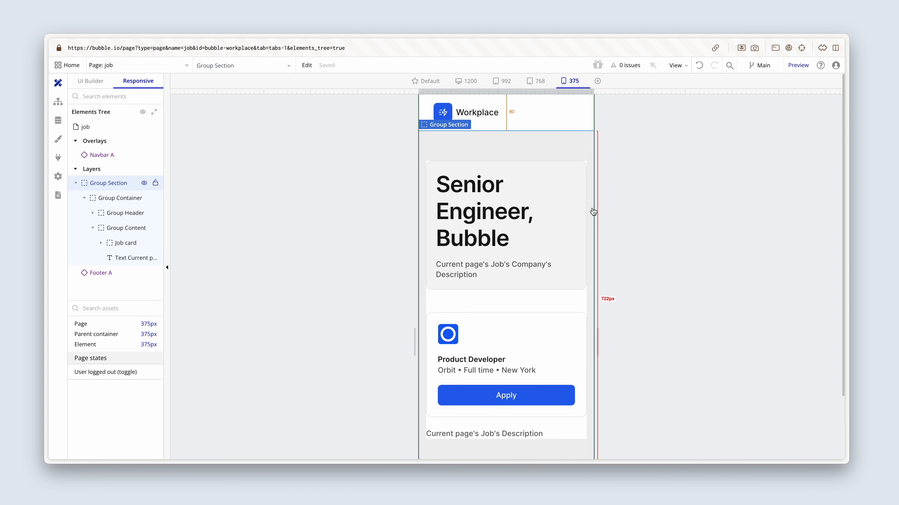
scroll(594, 212, down, 1)
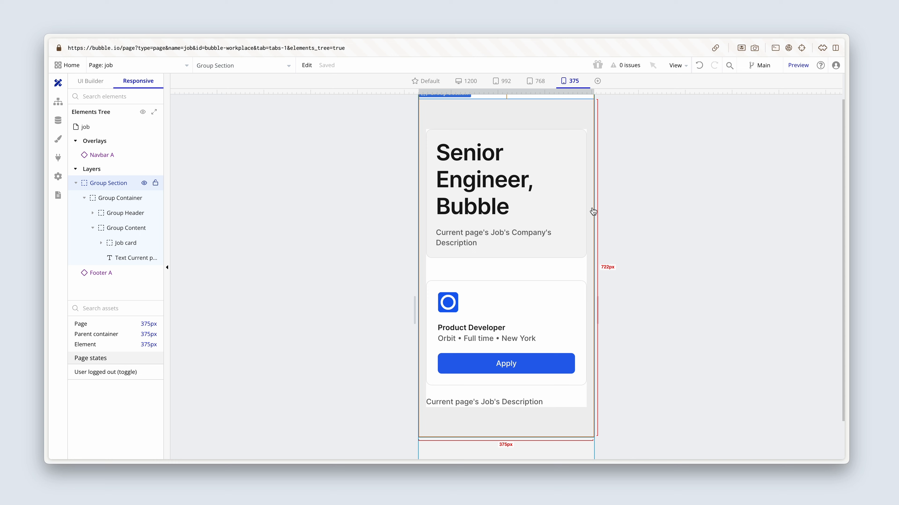
Step: Open the Heading 3 style used by the job title text for editing
double_click(479, 174)
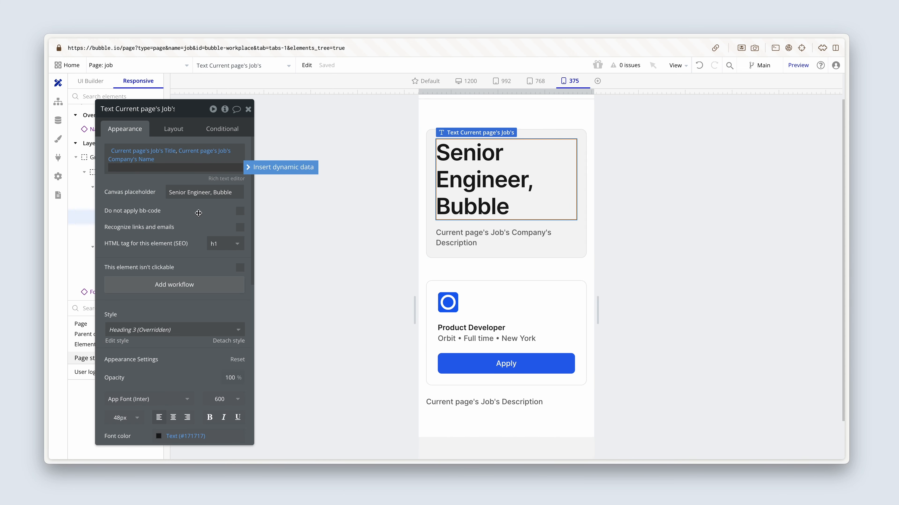
drag(198, 215, 317, 213)
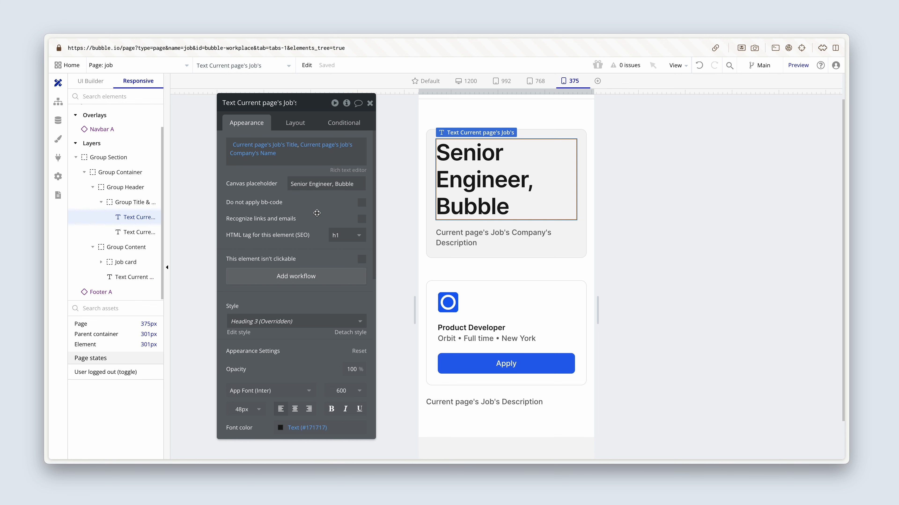
scroll(315, 218, down, 2)
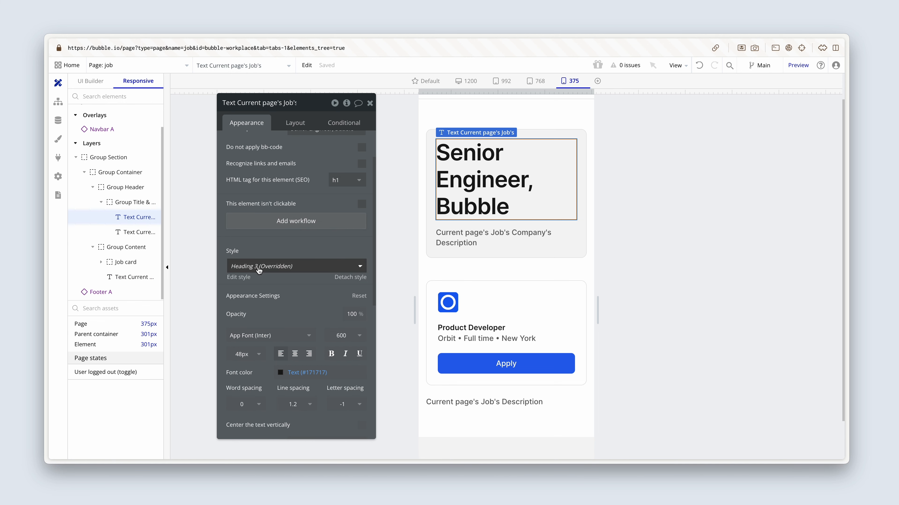
click(239, 277)
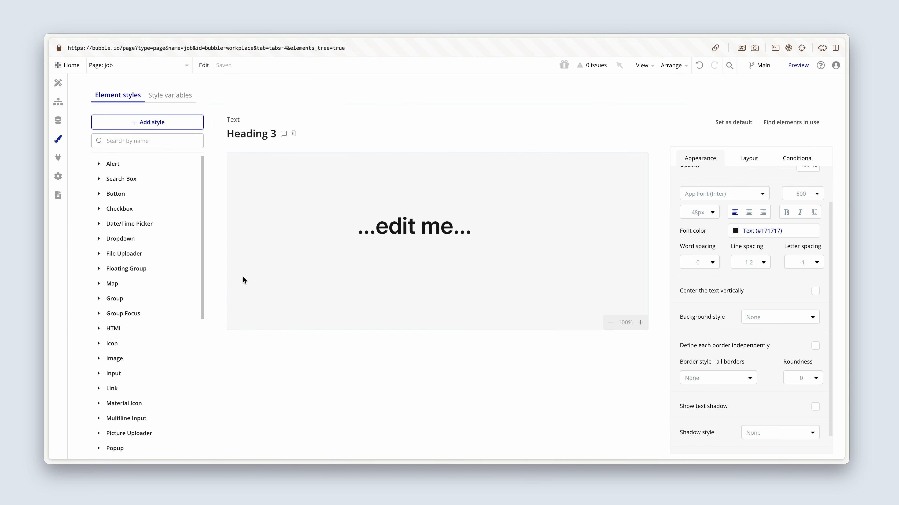
Step: Add a condition to the Heading 3 style for when Current page width < Tablet (992 px)
click(797, 159)
click(749, 180)
click(748, 186)
text(page)
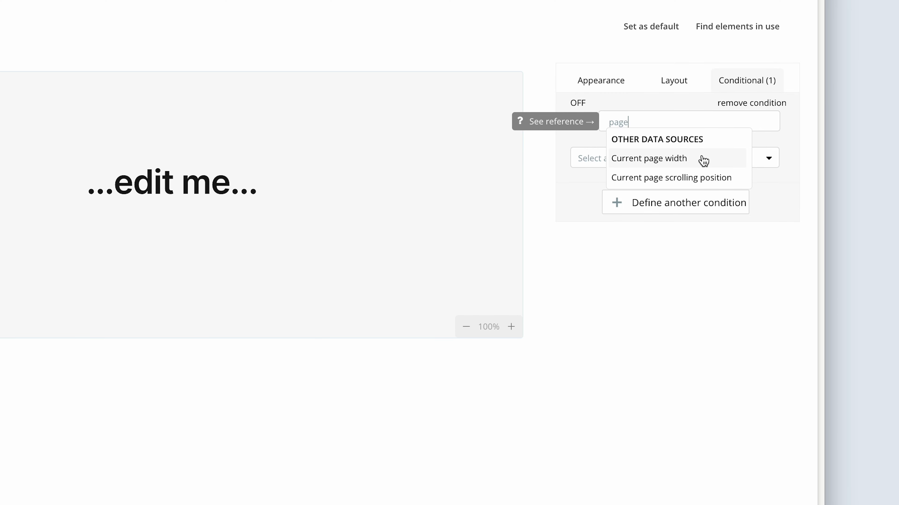
click(704, 161)
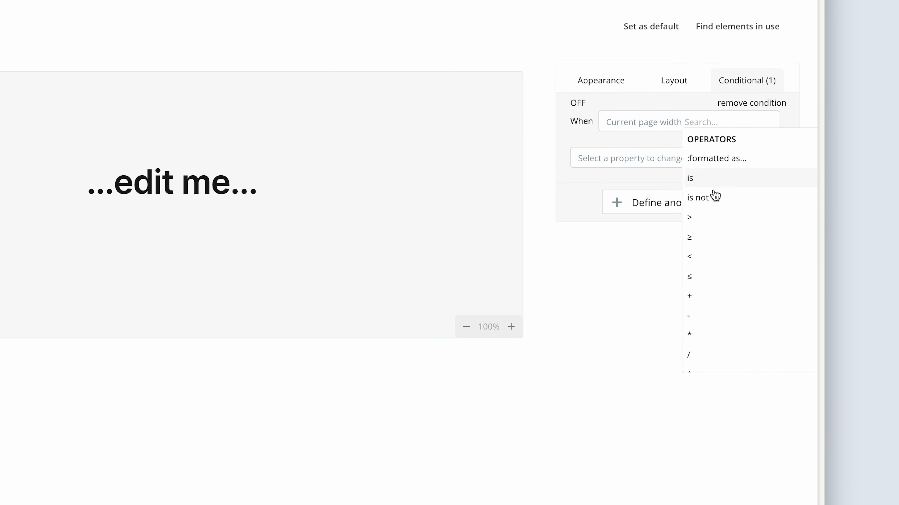
click(719, 259)
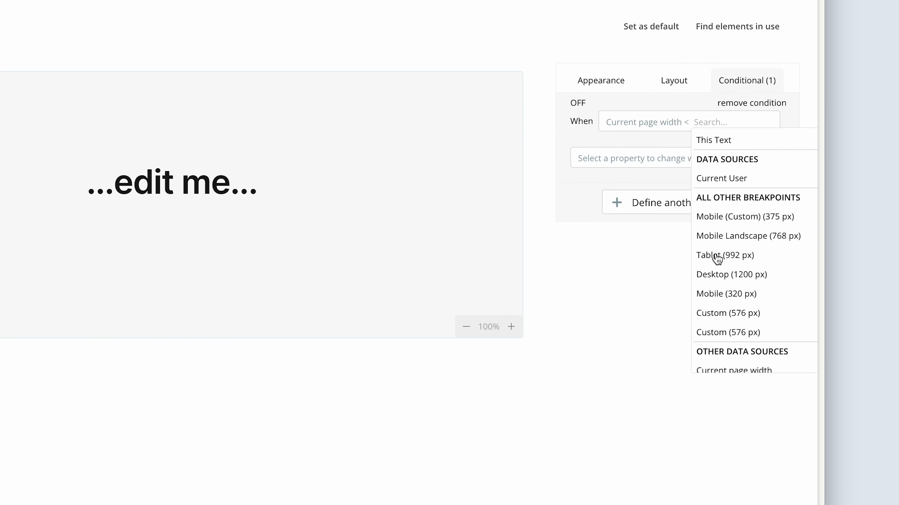
text(992)
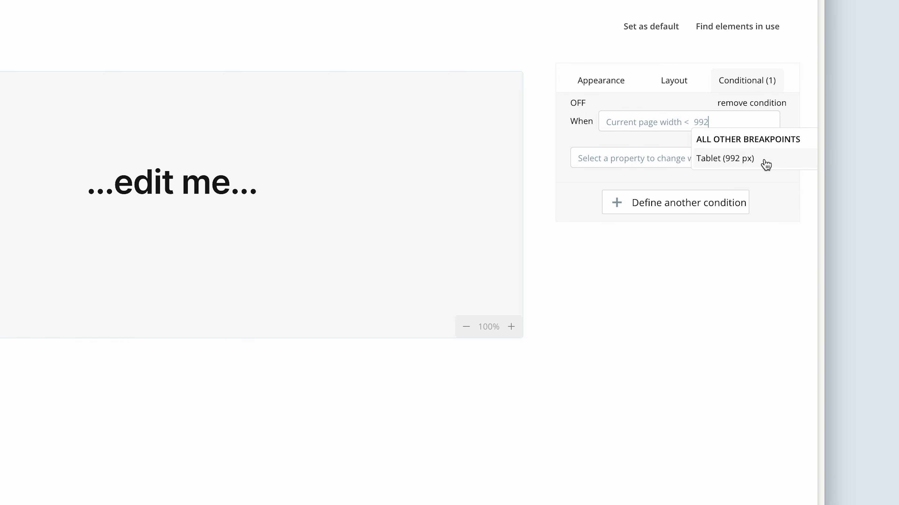
click(766, 164)
Step: Make the Heading 3 style's page-width condition change the font size to 40 px
click(593, 153)
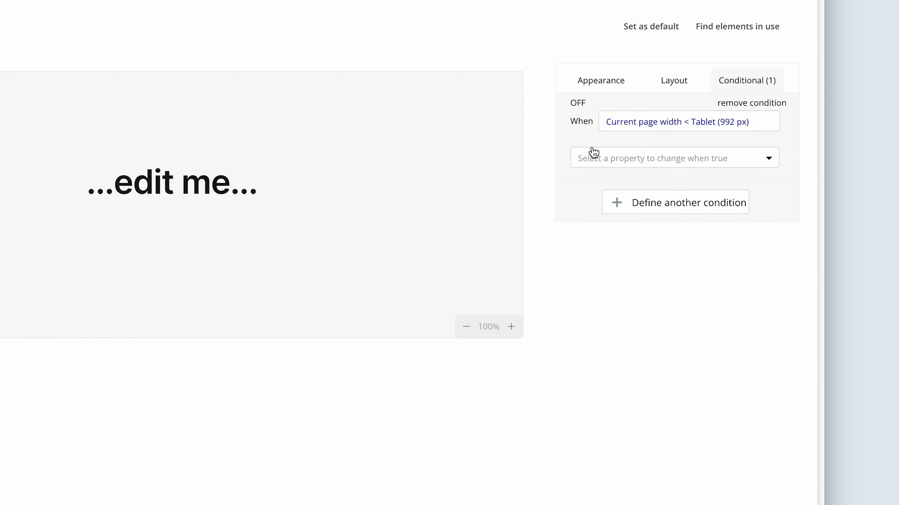
click(593, 153)
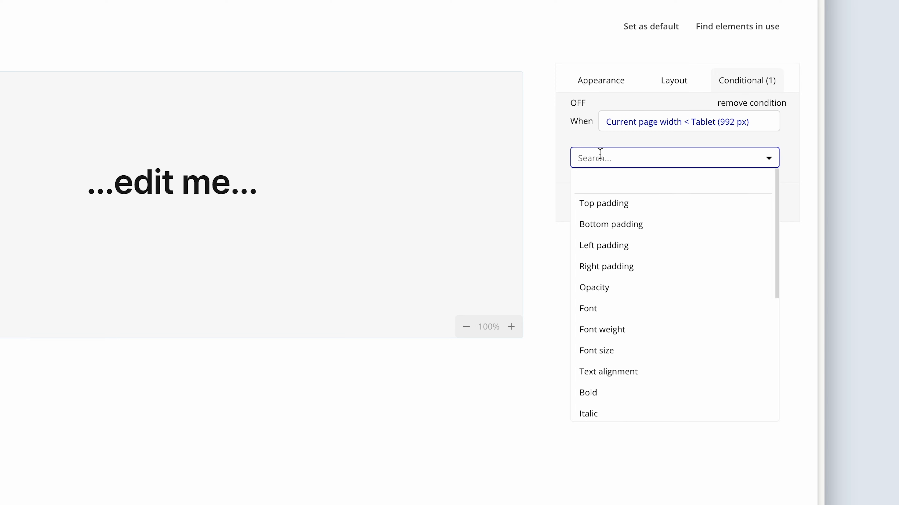
text(size)
click(626, 210)
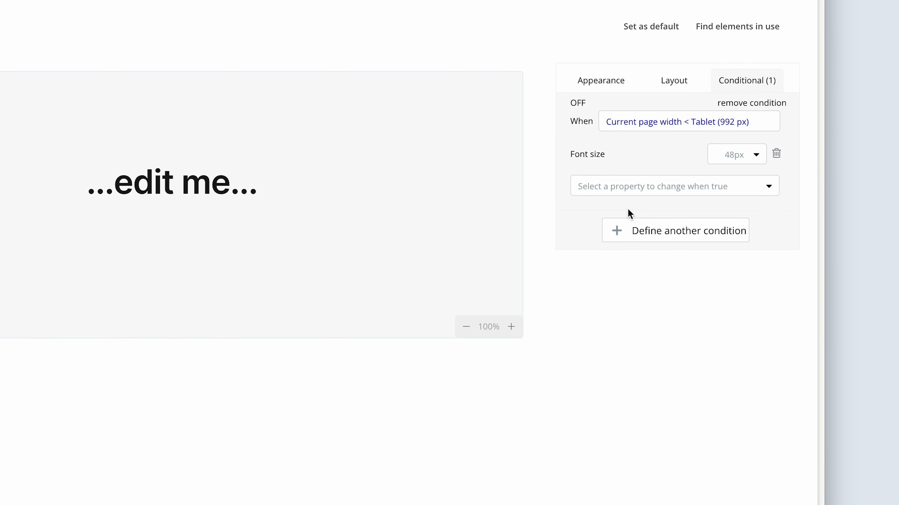
click(738, 156)
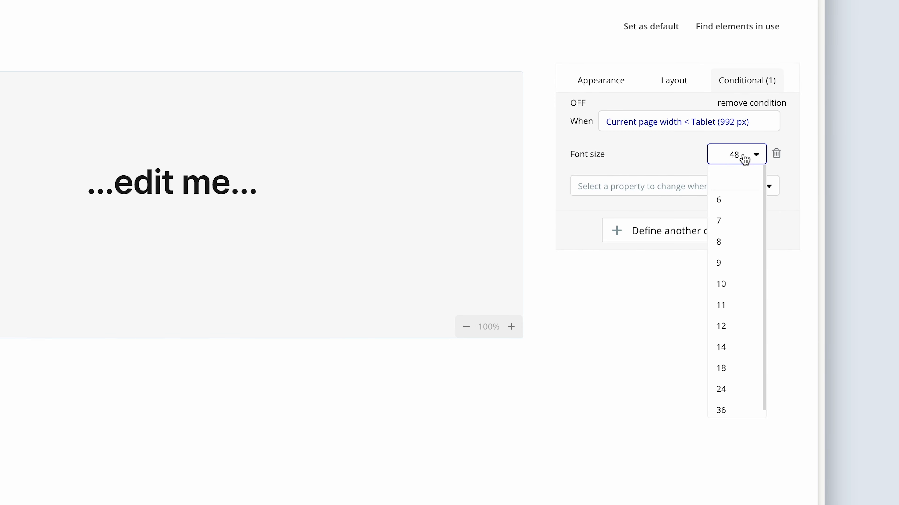
key(BackSpace)
text(0)
click(687, 154)
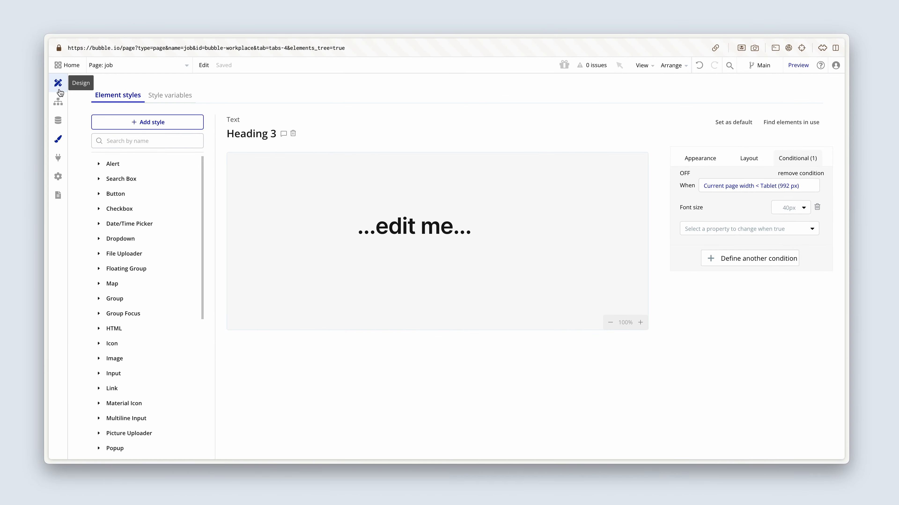
Step: Return to the job page design and inspect the Group Section's style and its page-width condition
click(58, 83)
click(254, 168)
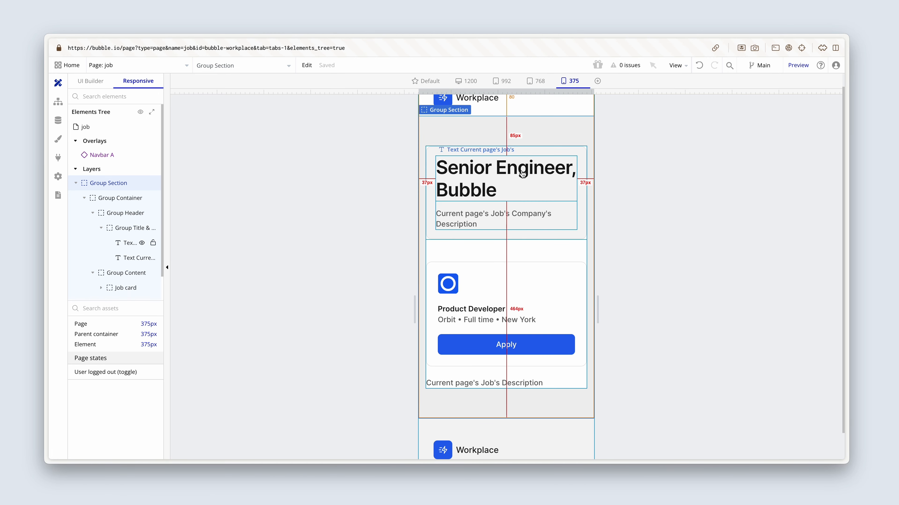
scroll(506, 185, up, 1)
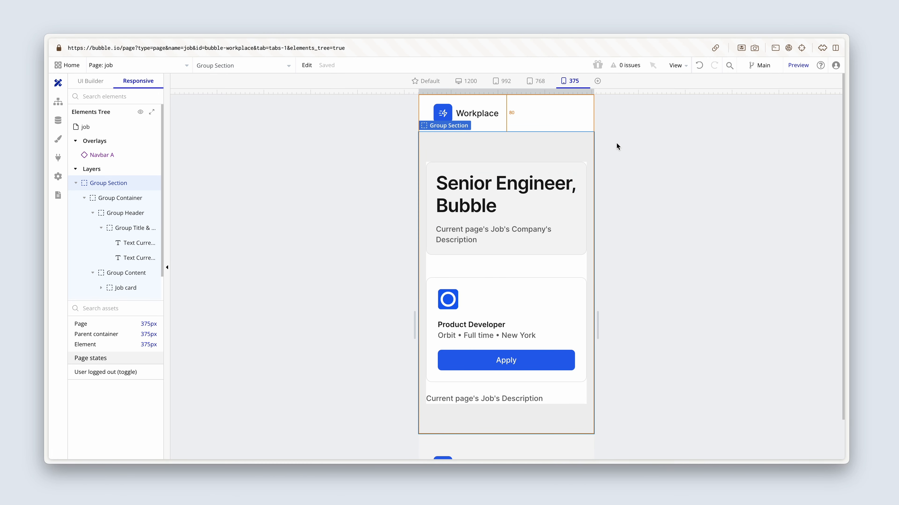
double_click(545, 144)
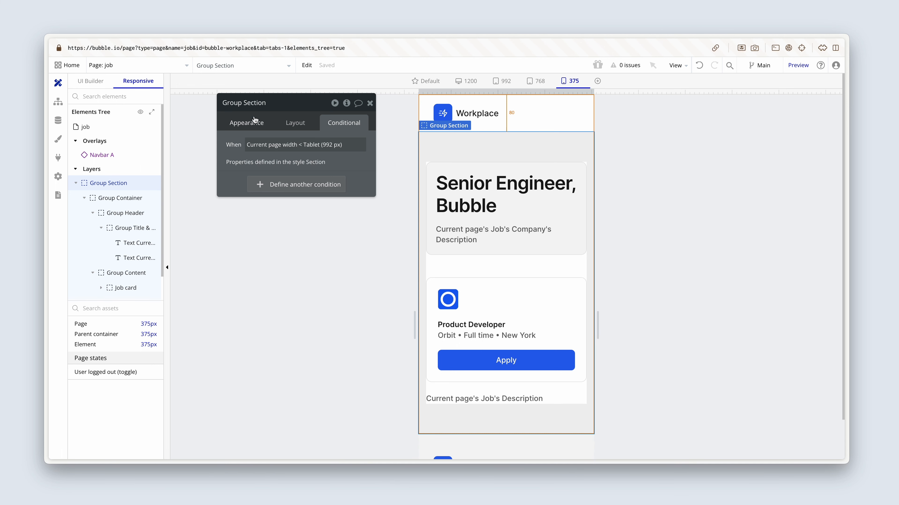
click(254, 125)
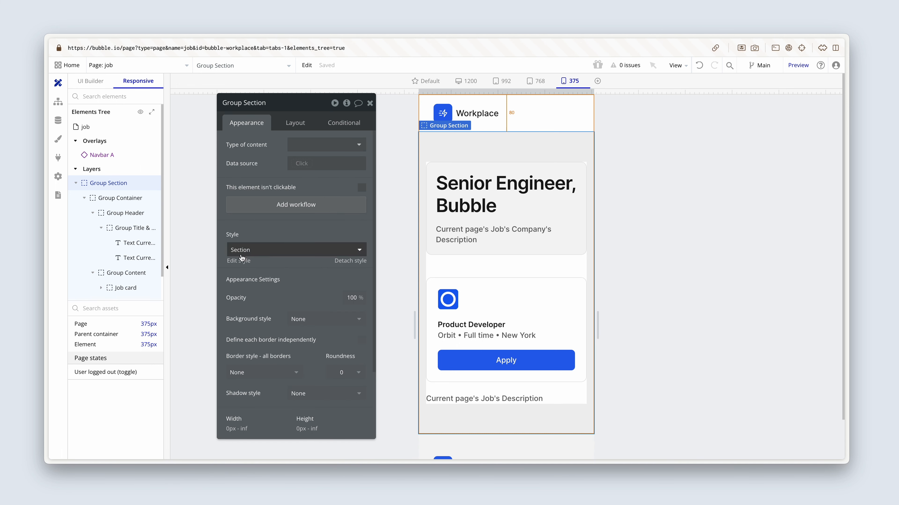
click(344, 124)
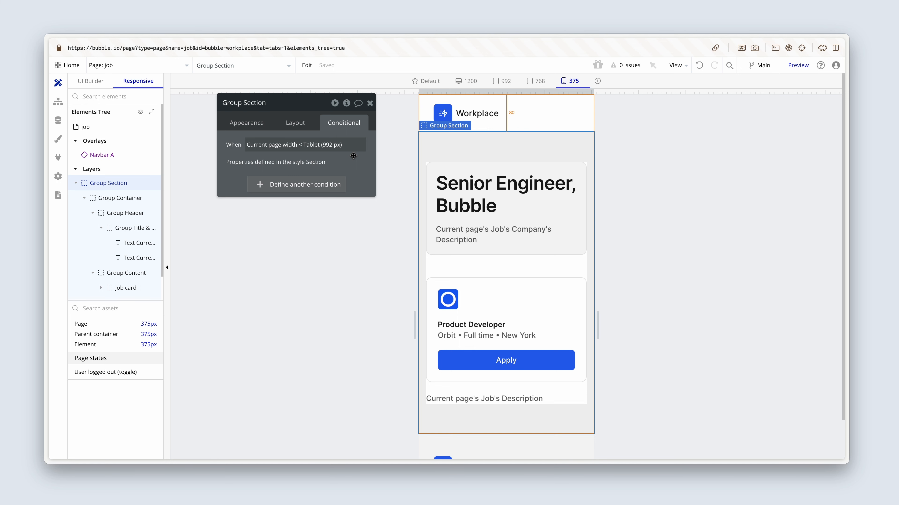
Step: Switch to the live preview of the Product Developer job page and look over its navbar while scrolling through the content
key(ctrl+Tab)
click(403, 69)
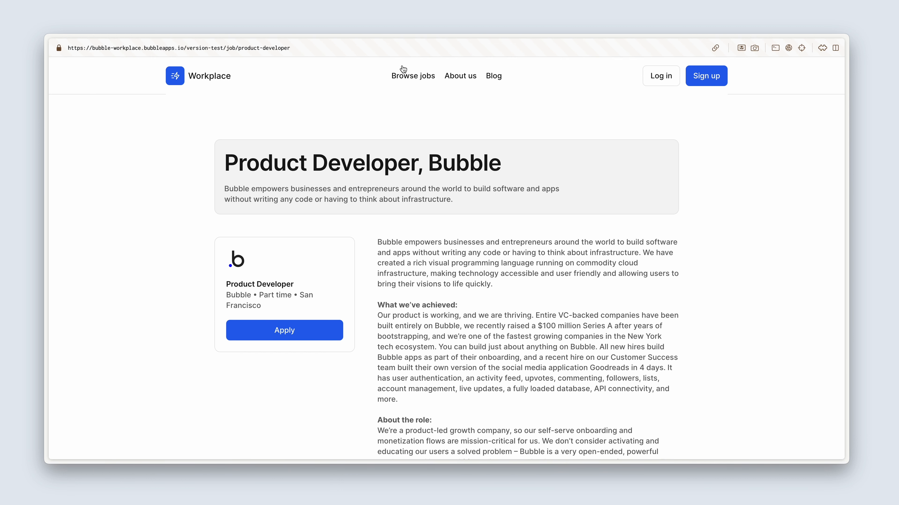
scroll(501, 209, down, 5)
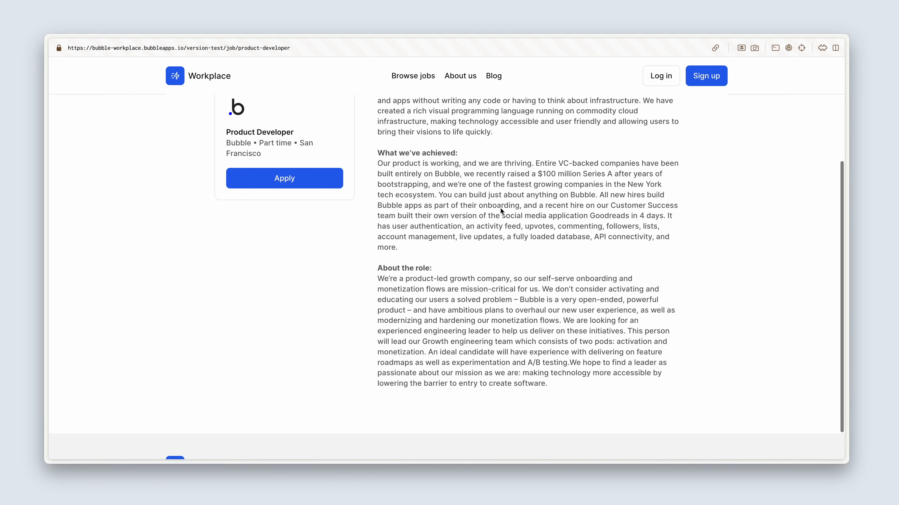
scroll(500, 209, up, 5)
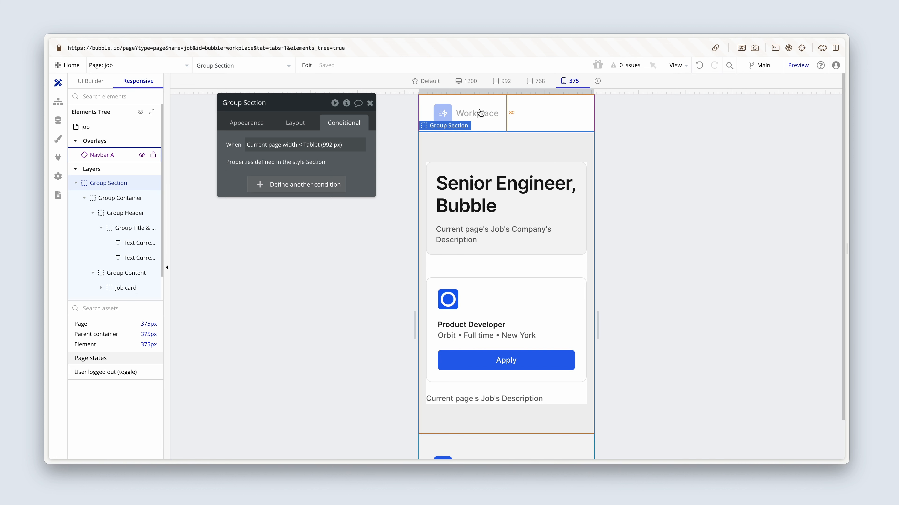
Step: Inspect the job page's navbar element, and open the Navbar reusable element for editing
click(481, 114)
click(241, 128)
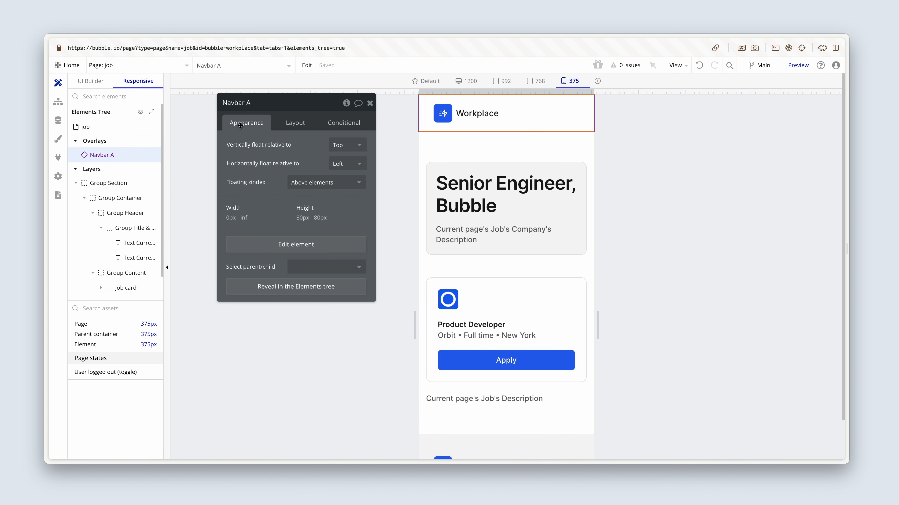
click(143, 66)
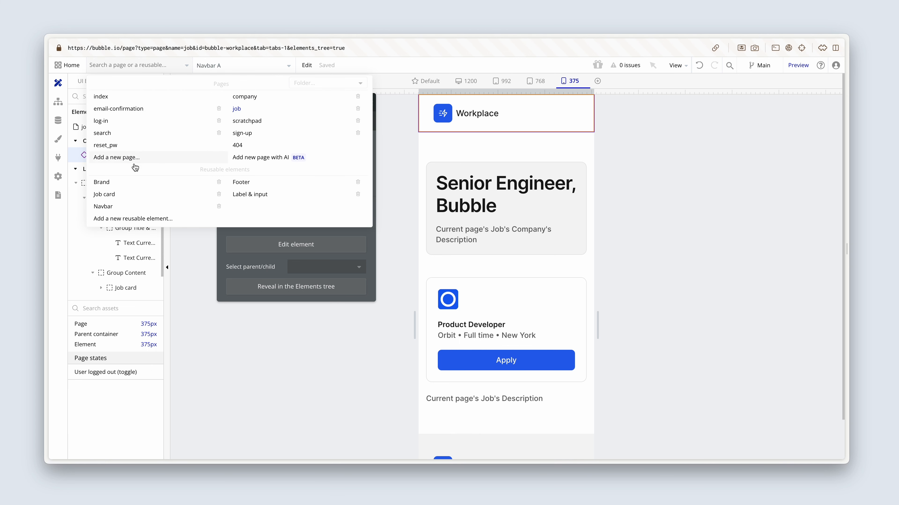
click(120, 206)
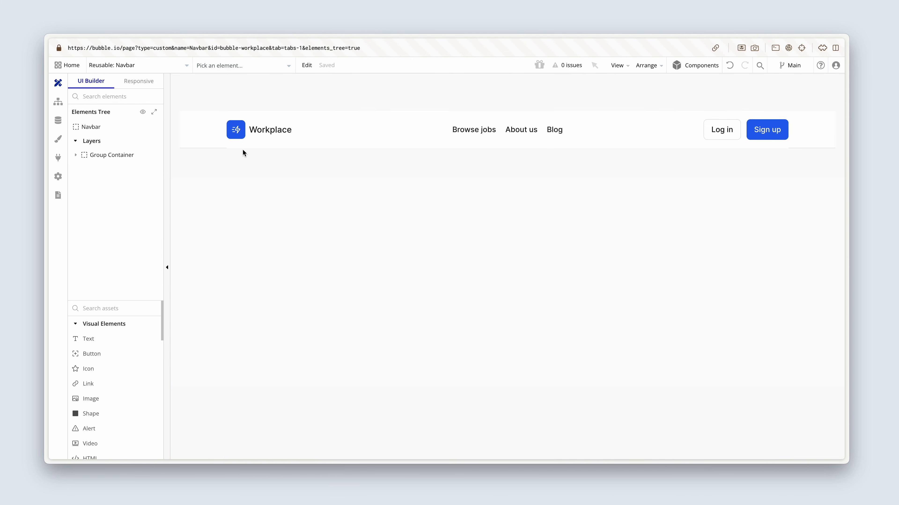
Step: Reduce the minimum height of Group Brand, Group Links and Group Buttons so they fit their content, and center all three vertically
click(287, 144)
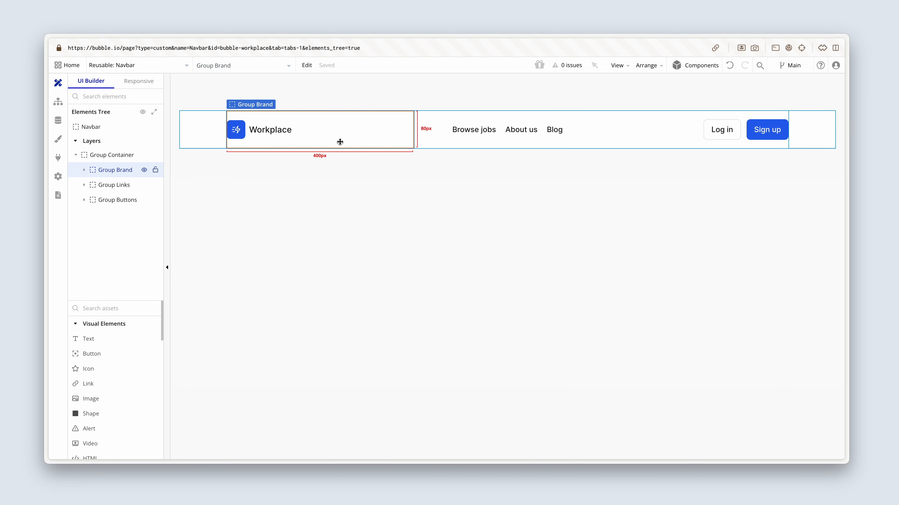
double_click(389, 139)
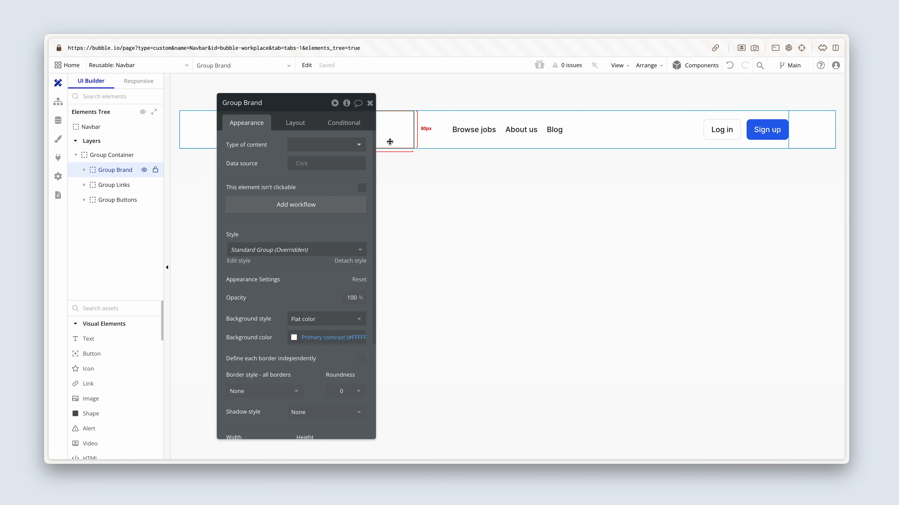
shift+click(441, 145)
shift+click(614, 141)
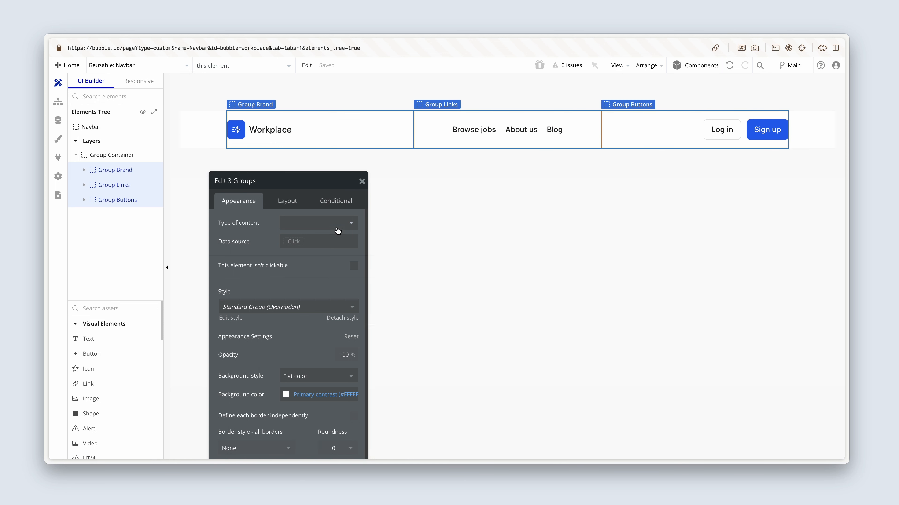
click(287, 202)
scroll(264, 340, down, 4)
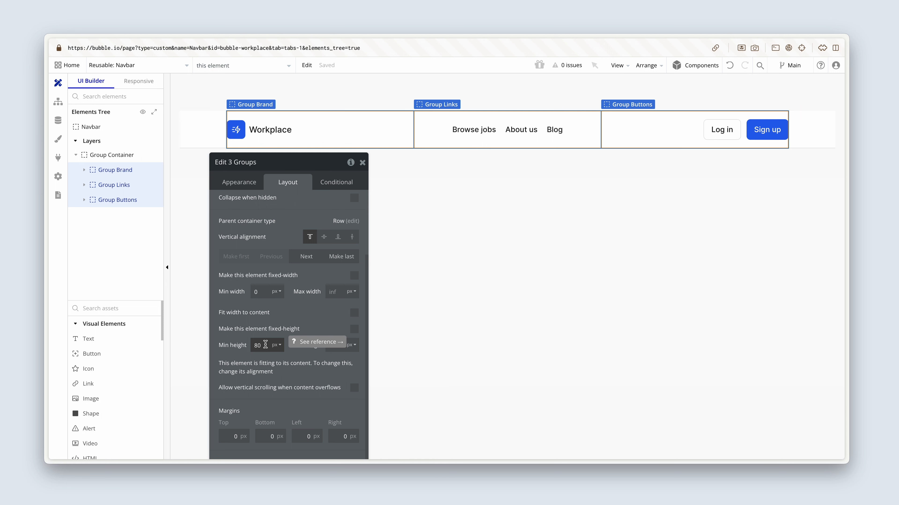
drag(265, 344, 250, 345)
text(80)
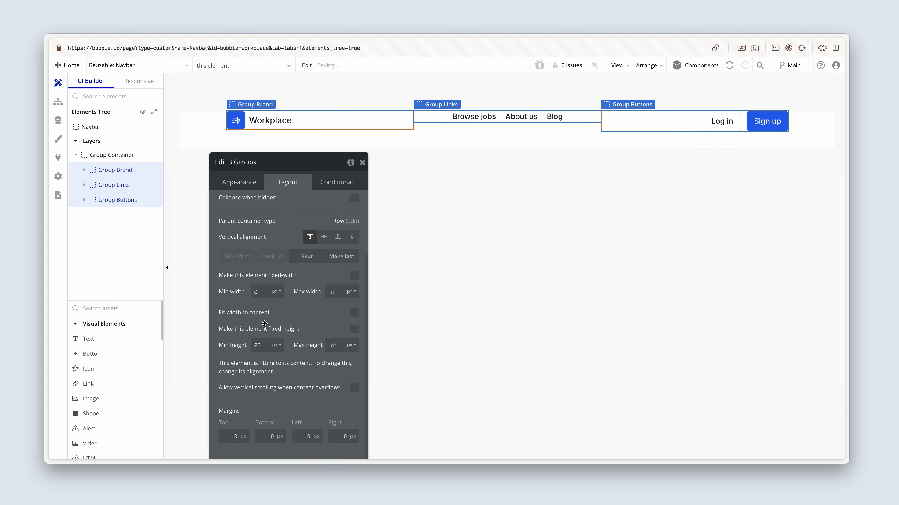
click(324, 237)
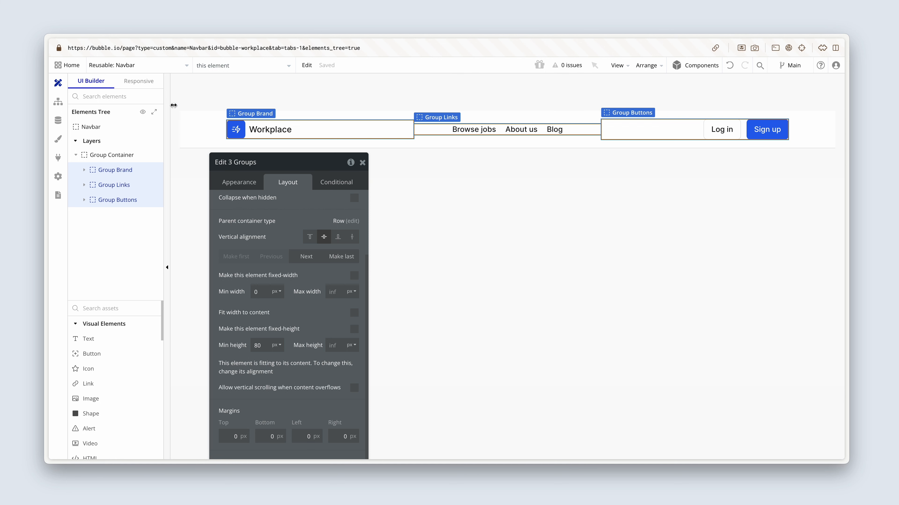
Step: Return to the job page and review its live preview at desktop width from the navbar to the footer
click(157, 70)
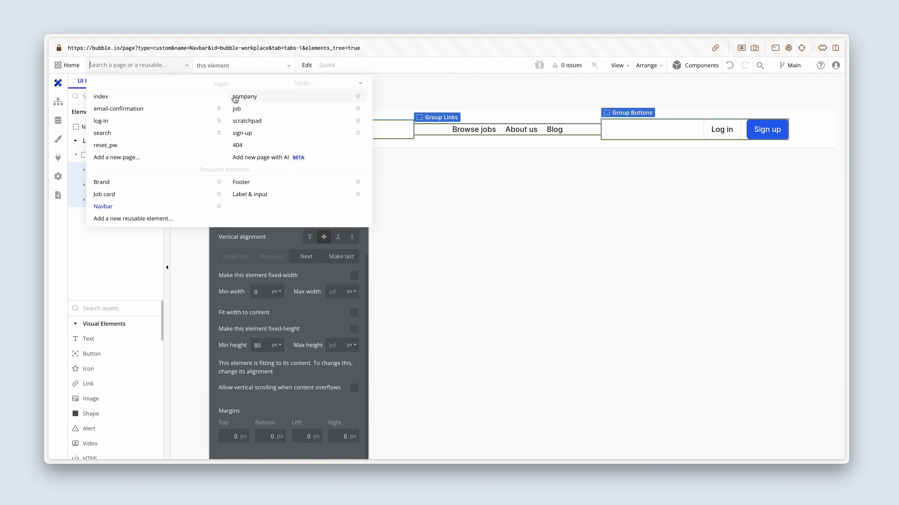
click(236, 108)
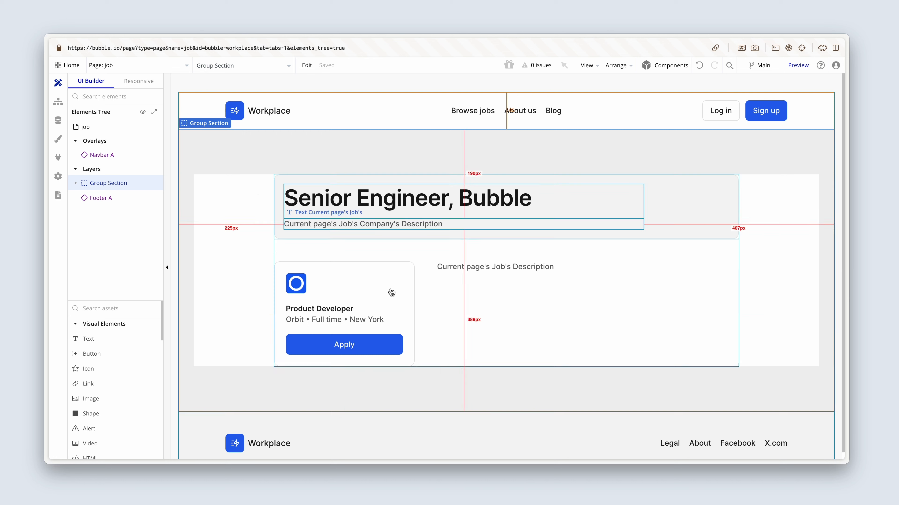
click(388, 420)
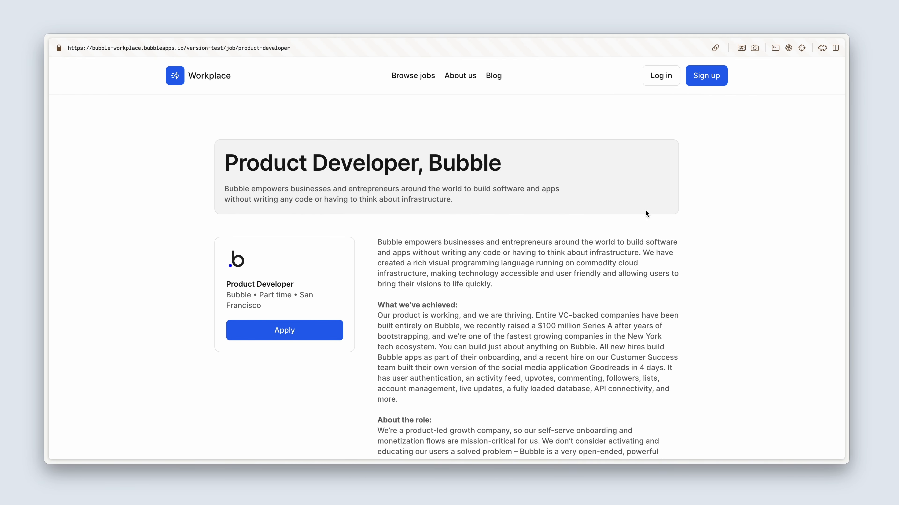
scroll(714, 221, down, 5)
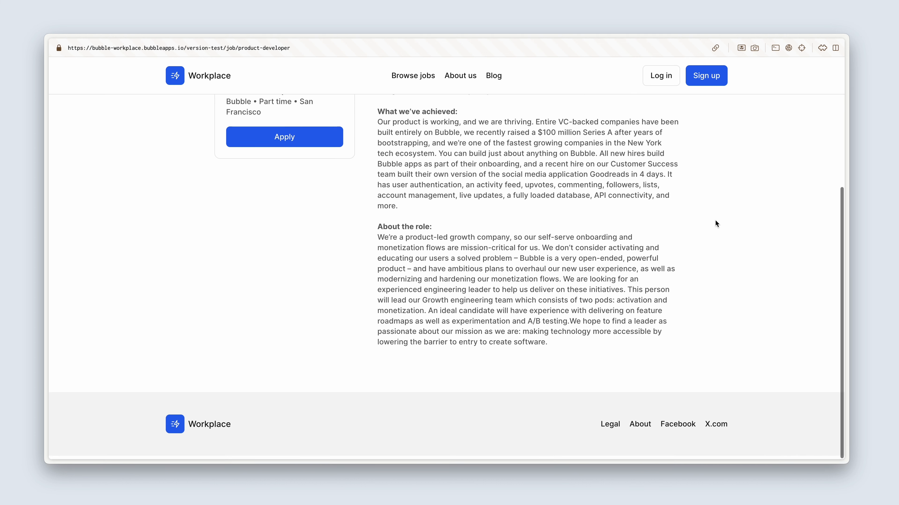
scroll(716, 224, up, 5)
Step: Inspect the live job page with the browser's developer tools and review its whole mobile layout at 375 px width
right_click(694, 163)
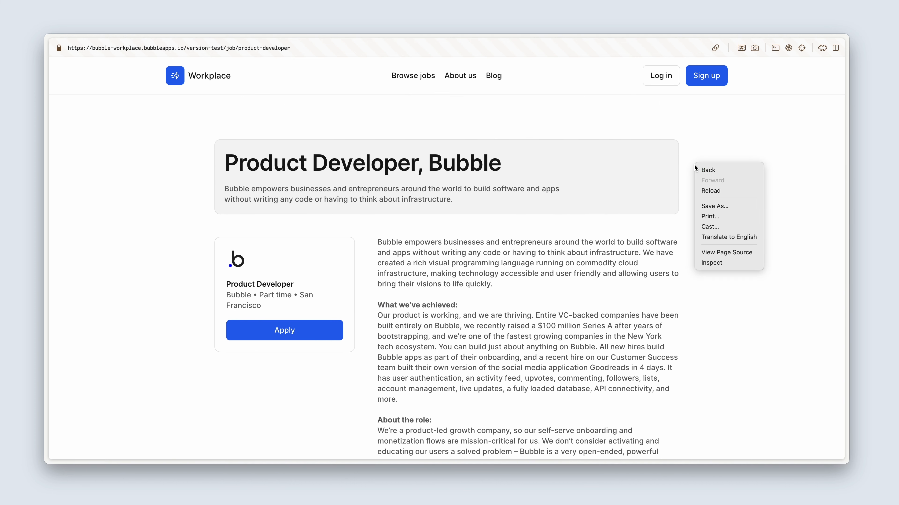
click(730, 264)
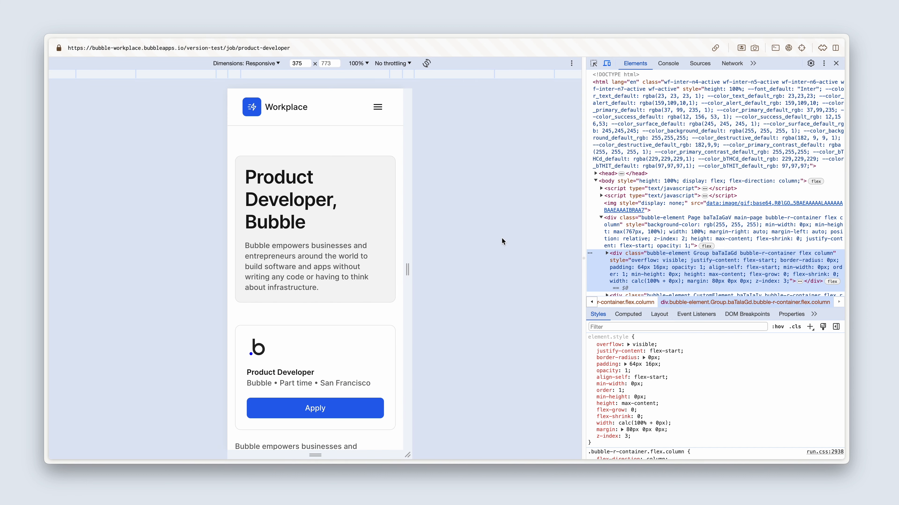
scroll(354, 211, down, 1)
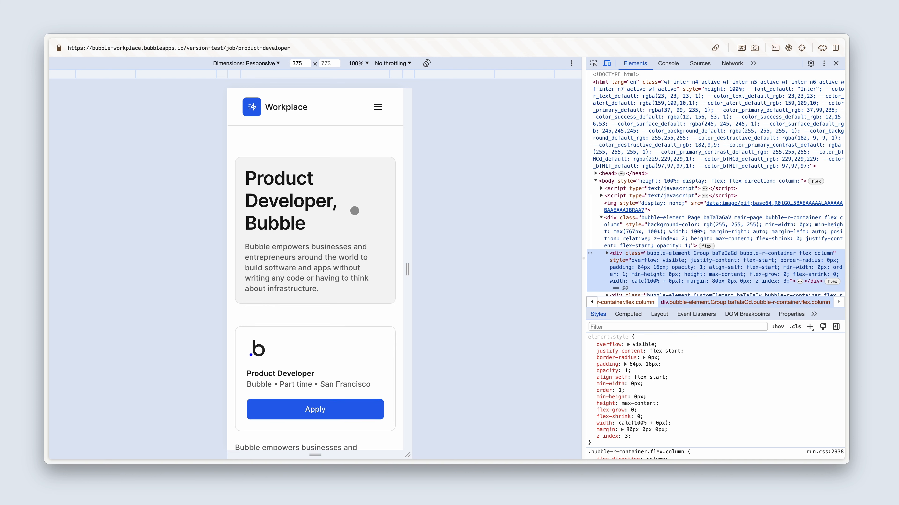
scroll(354, 211, down, 5)
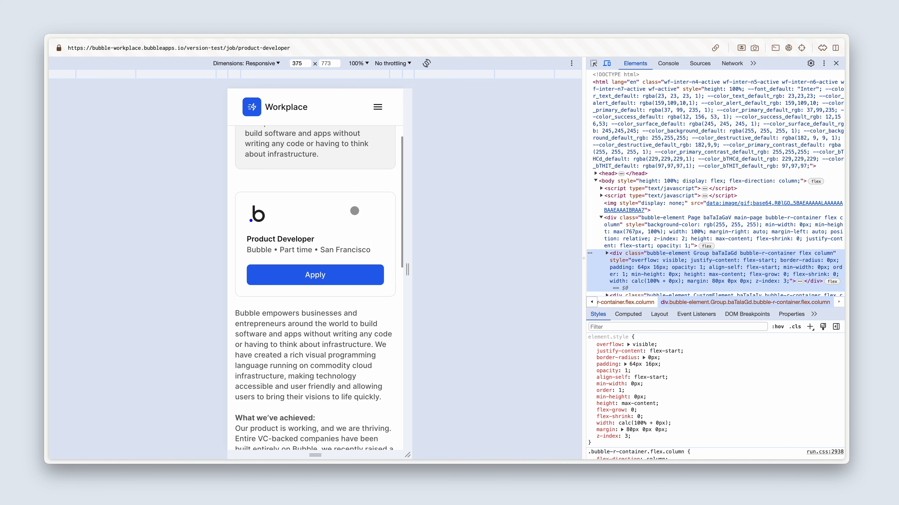
scroll(354, 210, down, 10)
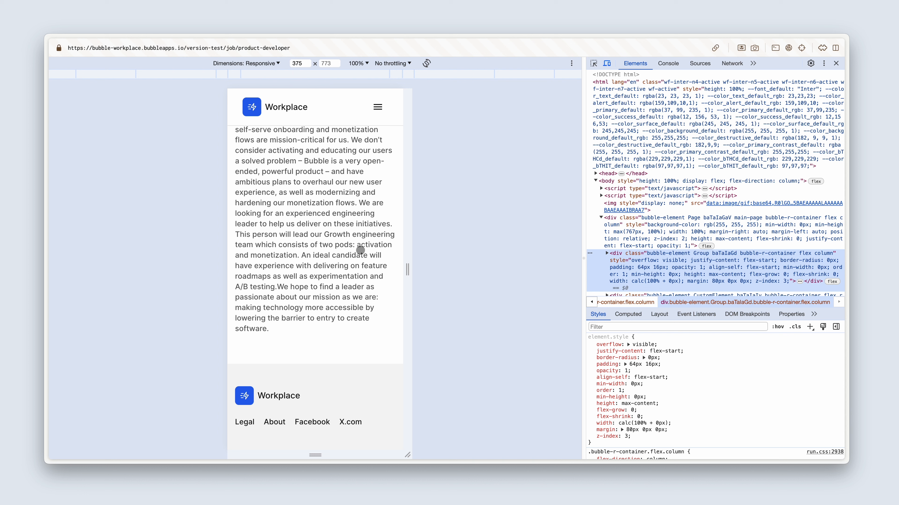
scroll(360, 250, up, 15)
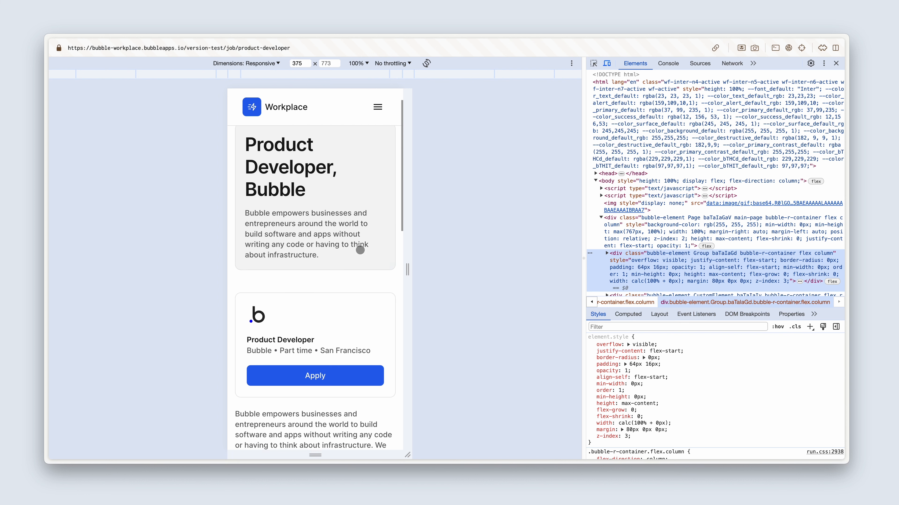
Step: Review the live job page's layout at the 768 px tablet width and at 1024 px, down to the footer
click(409, 73)
click(429, 75)
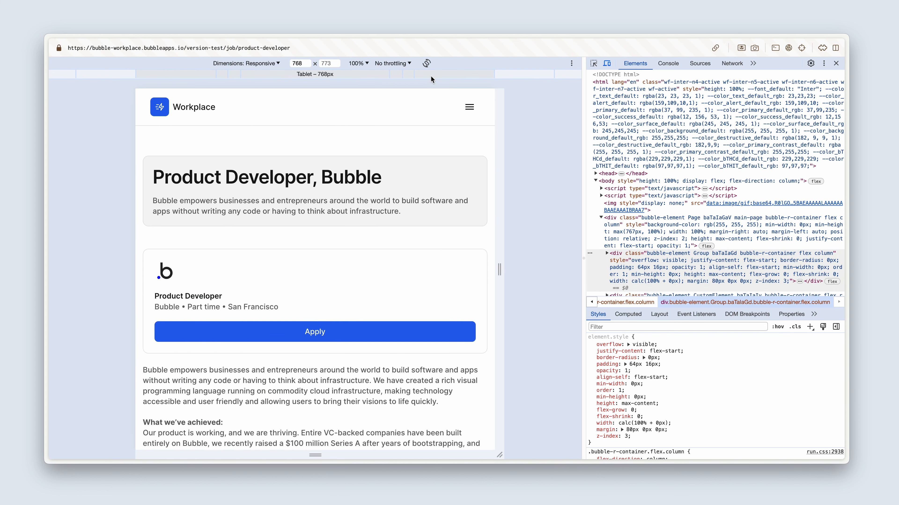
click(510, 74)
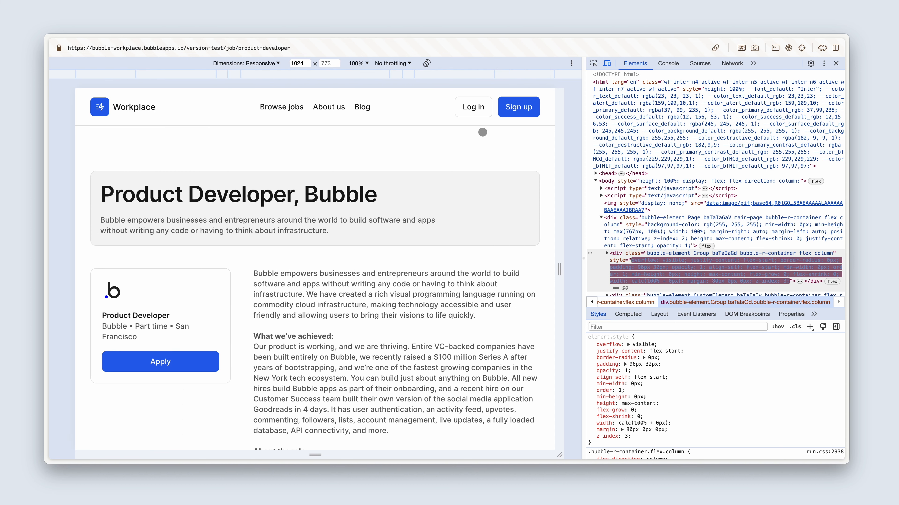
scroll(456, 210, down, 5)
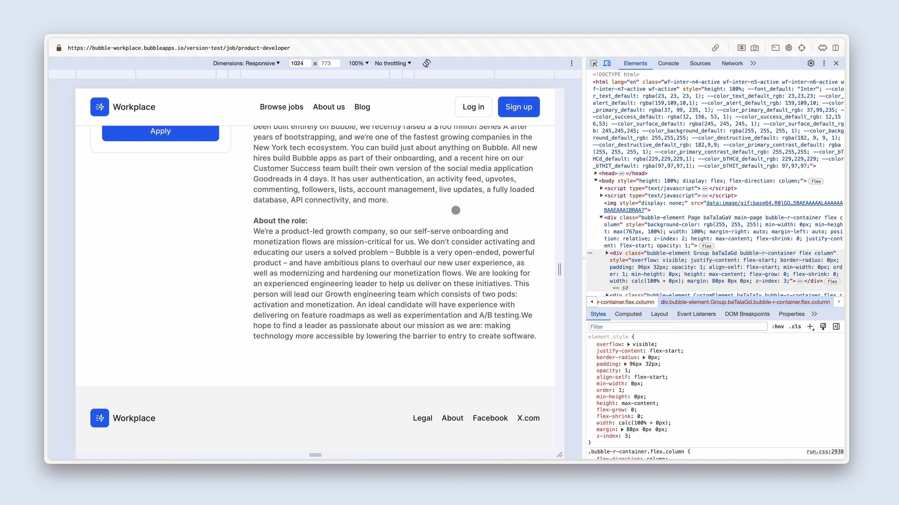
scroll(455, 210, up, 5)
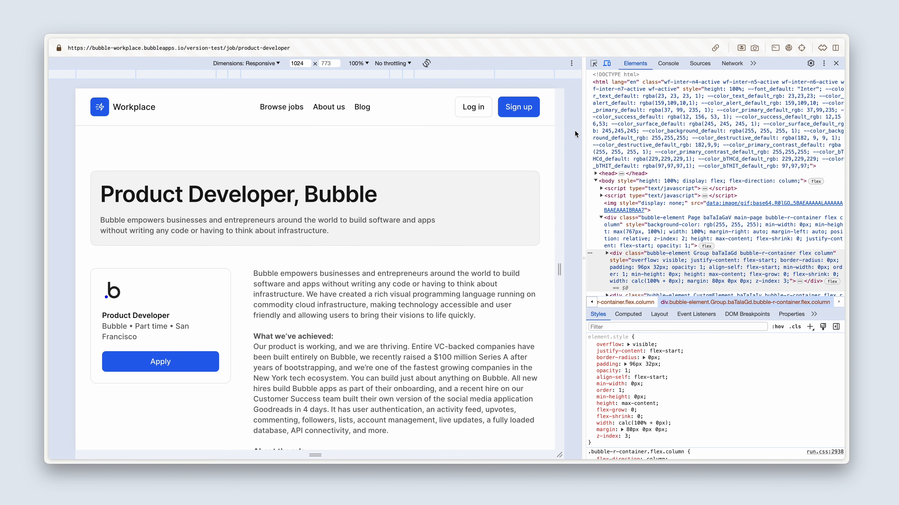